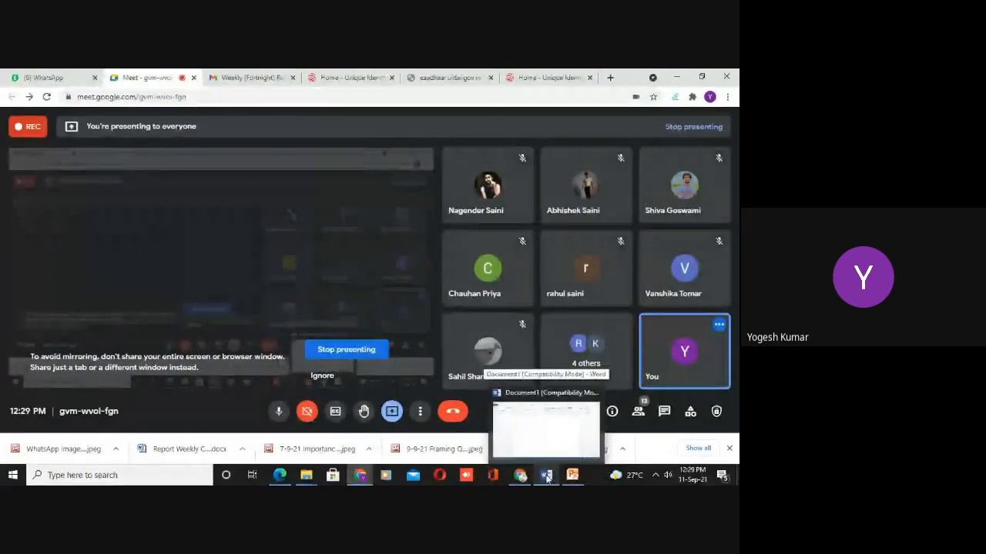
# Switch to the blank Word document, set the font size to 20, and generate sample paragraphs with =rand().
pyautogui.click(547, 476)
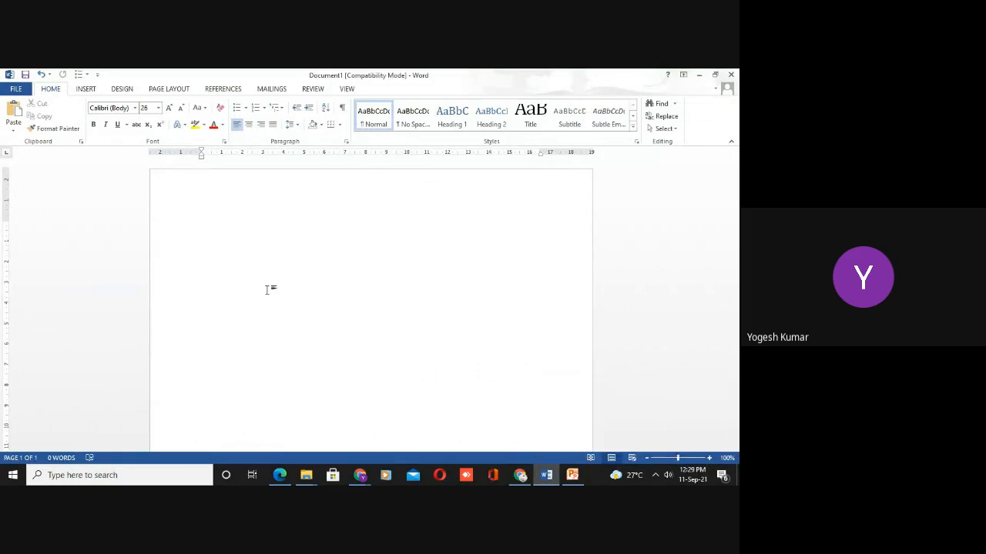
pyautogui.hotkey('ctrl', 'shift', ',')
pyautogui.write('=rand()')
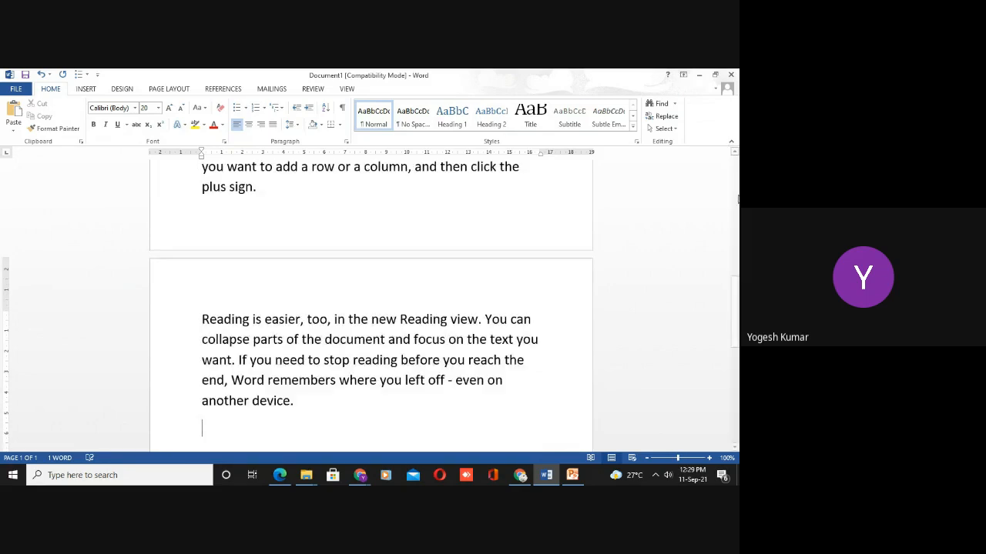
pyautogui.moveTo(735, 284); pyautogui.dragTo(734, 154)
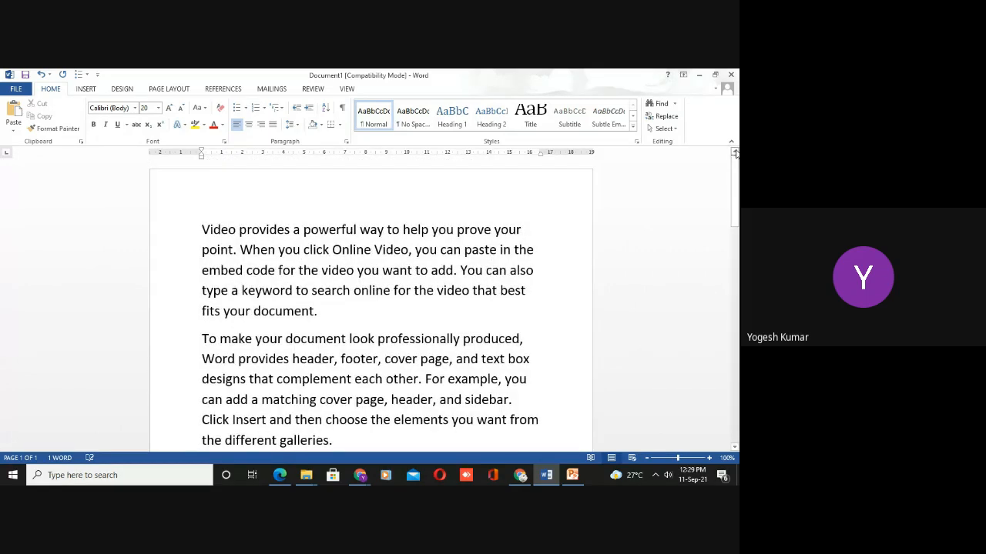
# Select the whole first paragraph and remove the space after it.
pyautogui.click(235, 251)
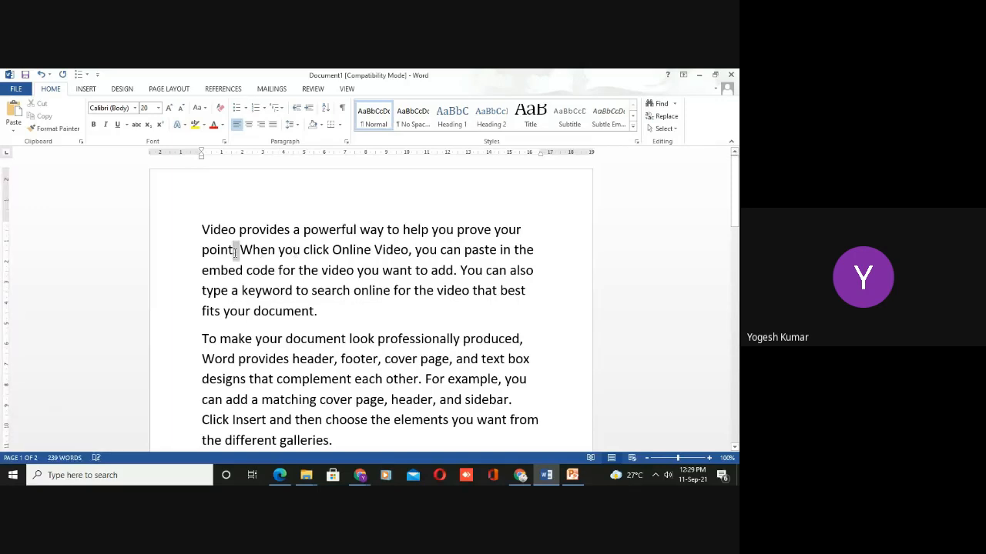
pyautogui.click(289, 267)
pyautogui.click(201, 228)
pyautogui.hotkey('shift', 'Down')
pyautogui.hotkey('shift', 'Down')
pyautogui.hotkey('shift', 'Down')
pyautogui.hotkey('shift', 'Down')
pyautogui.hotkey('shift', 'Down')
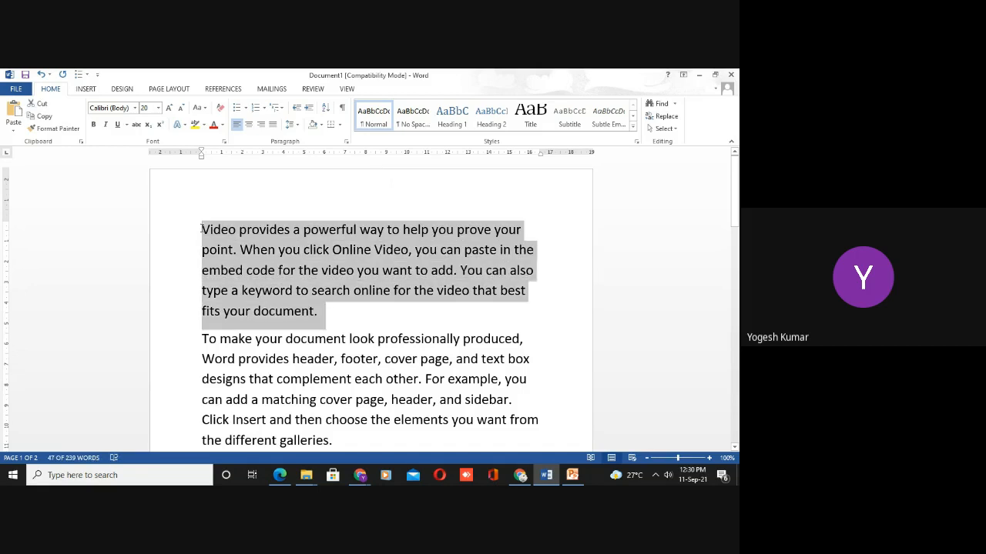
pyautogui.click(297, 125)
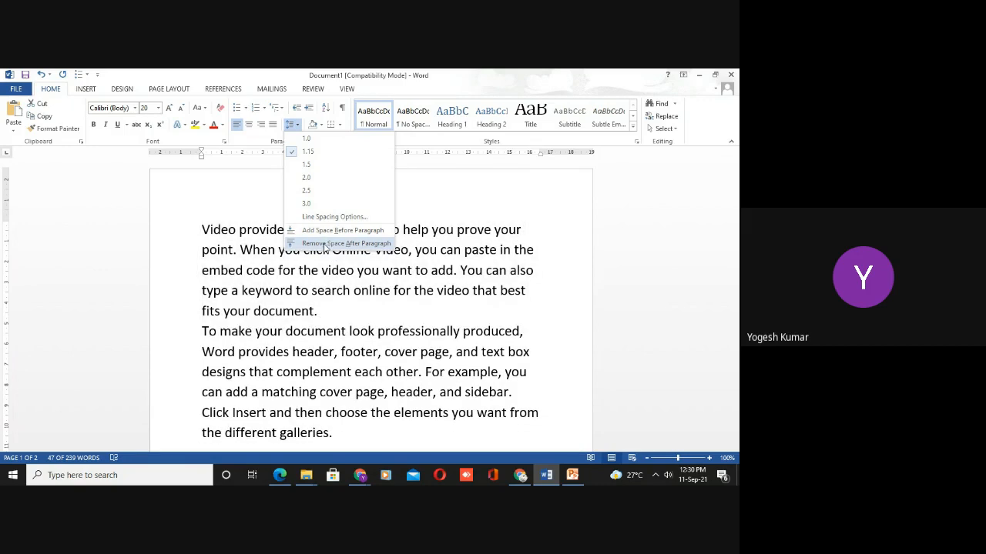
pyautogui.click(327, 244)
pyautogui.click(350, 321)
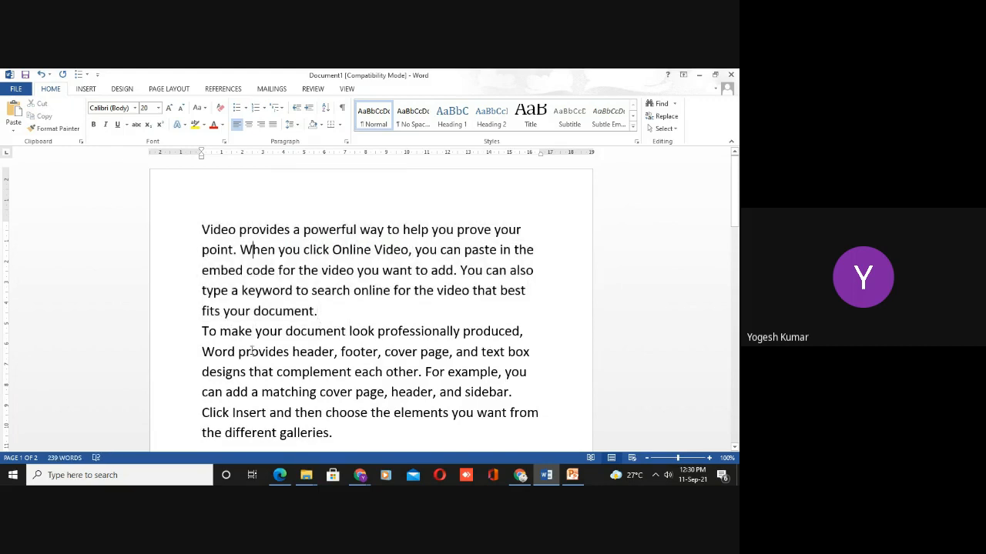
pyautogui.scroll(-1, 252, 350)
pyautogui.scroll(-1, 252, 351)
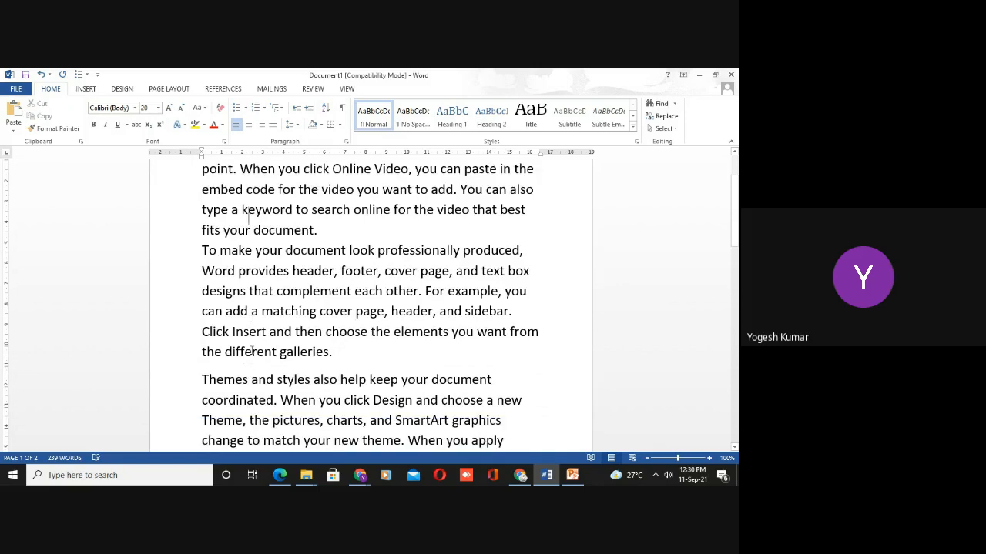
pyautogui.click(252, 250)
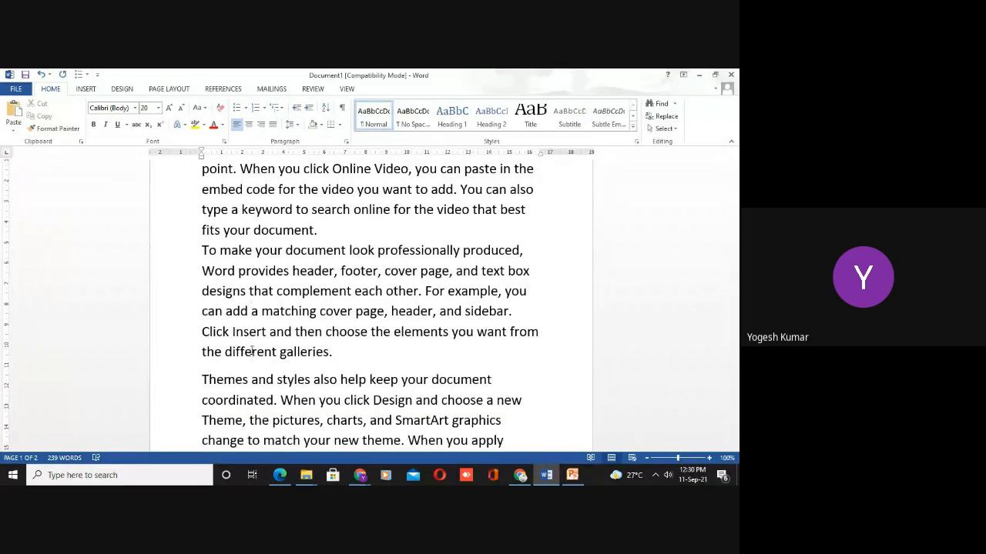
pyautogui.press('Right')
pyautogui.press('Right')
pyautogui.press('Right')
pyautogui.press('Right')
# Add space before the first paragraph, the one starting with "Video provides".
pyautogui.press('Up')
pyautogui.press('Up')
pyautogui.press('Up')
pyautogui.press('Up')
pyautogui.press('Up')
pyautogui.press('Up')
pyautogui.press('Up')
pyautogui.press('Up')
pyautogui.press('Up')
pyautogui.press('Up')
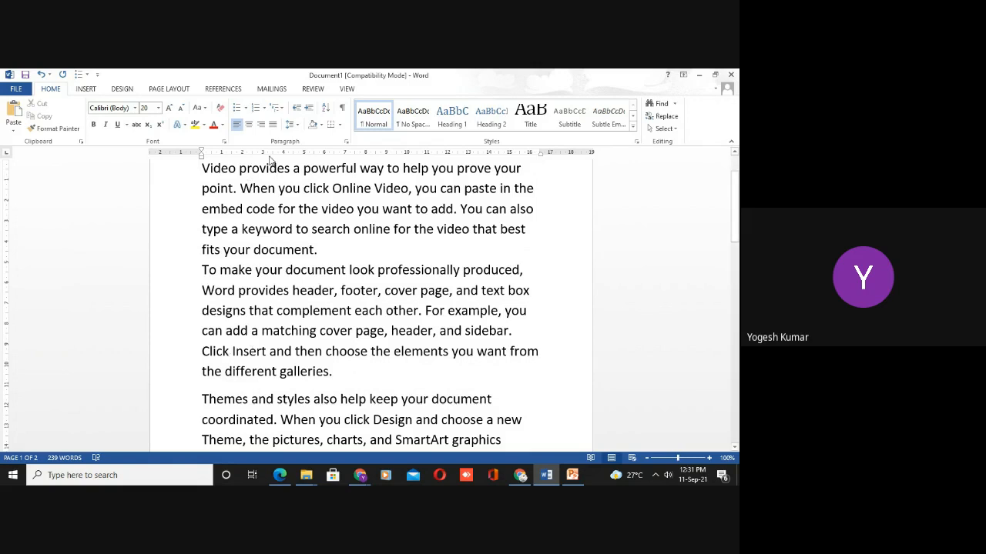
pyautogui.click(296, 126)
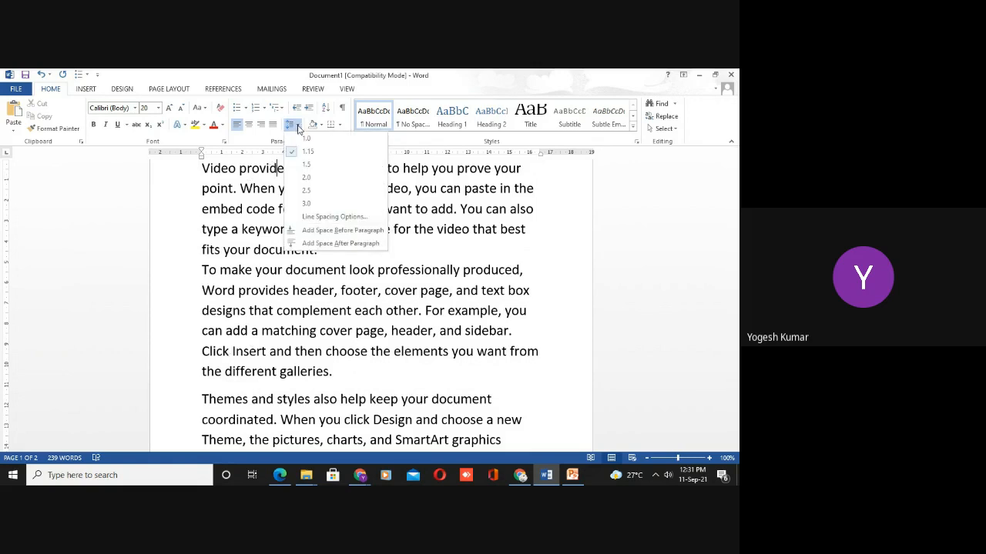
pyautogui.click(313, 235)
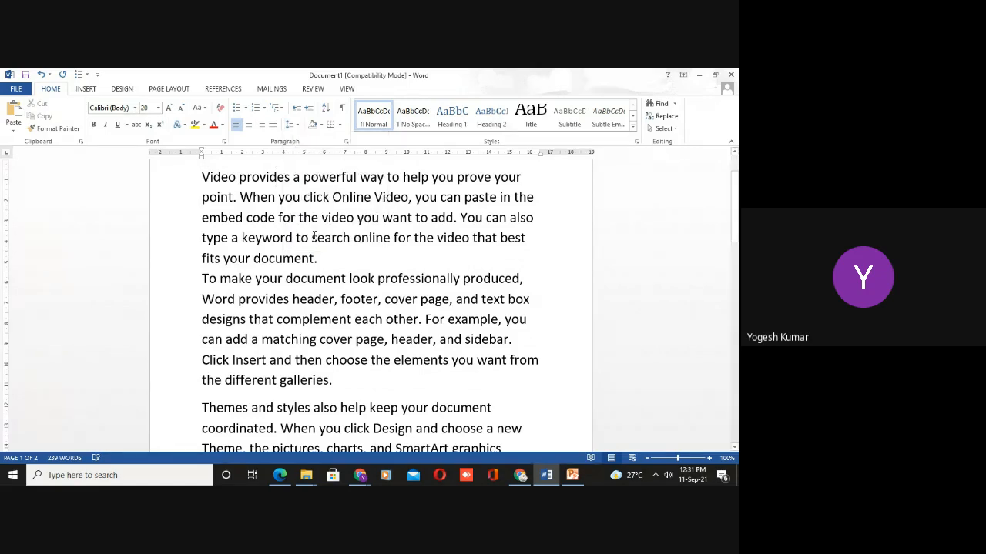
pyautogui.click(329, 257)
pyautogui.press('Up')
pyautogui.press('Up')
pyautogui.press('Up')
pyautogui.press('Up')
pyautogui.click(296, 125)
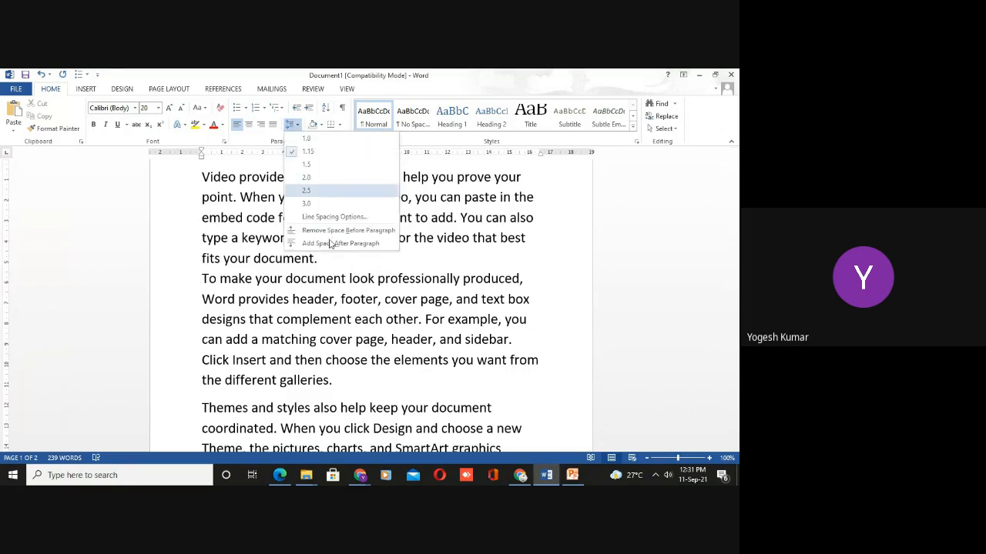
pyautogui.click(392, 381)
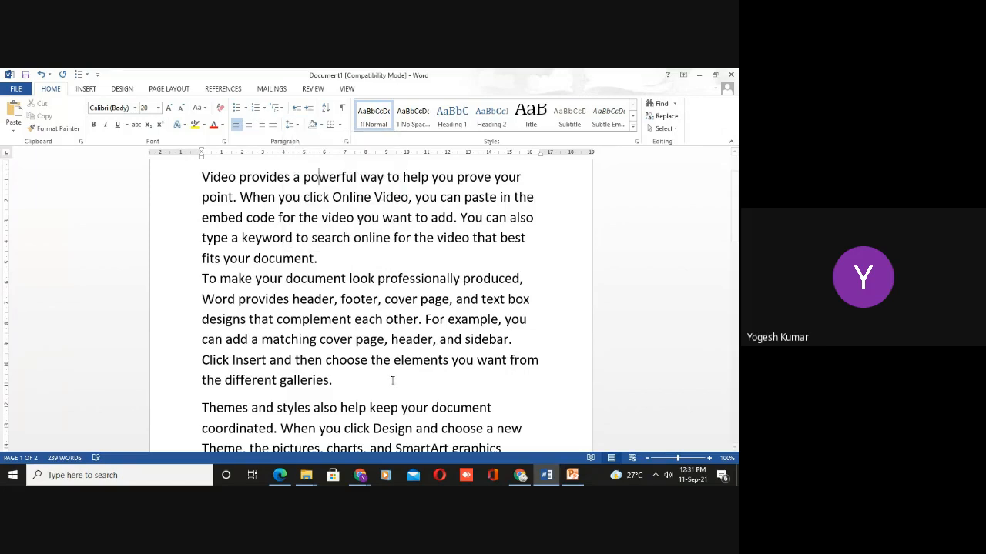
# Select all lines of the first paragraph and add space after it.
pyautogui.click(202, 177)
pyautogui.hotkey('shift', 'Down')
pyautogui.hotkey('shift', 'Down')
pyautogui.hotkey('shift', 'Down')
pyautogui.hotkey('shift', 'Down')
pyautogui.hotkey('shift', 'Down')
pyautogui.hotkey('shift', 'Down')
pyautogui.hotkey('shift', 'Down')
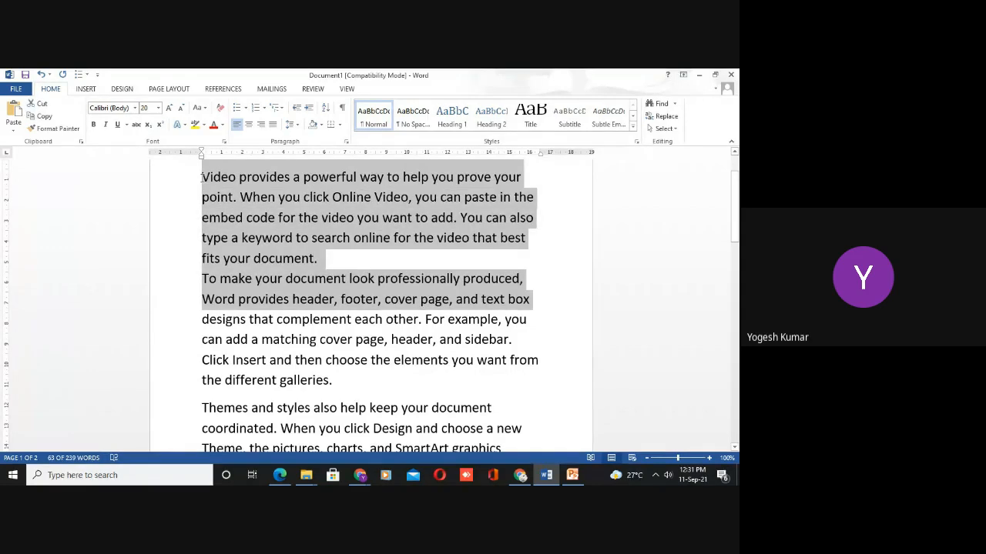
pyautogui.hotkey('shift', 'Up')
pyautogui.hotkey('shift', 'Up')
pyautogui.hotkey('shift', 'Up')
pyautogui.hotkey('shift', 'Down')
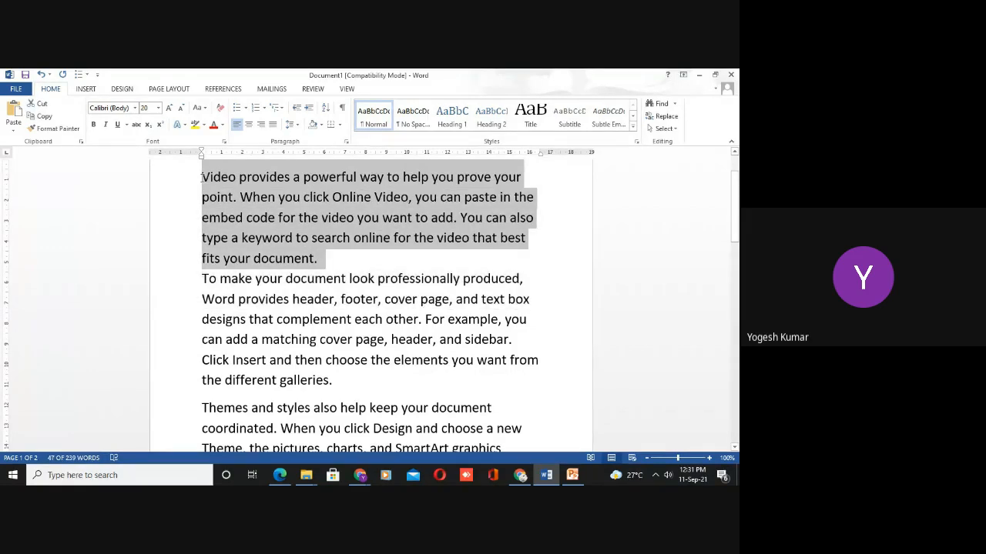
pyautogui.click(295, 125)
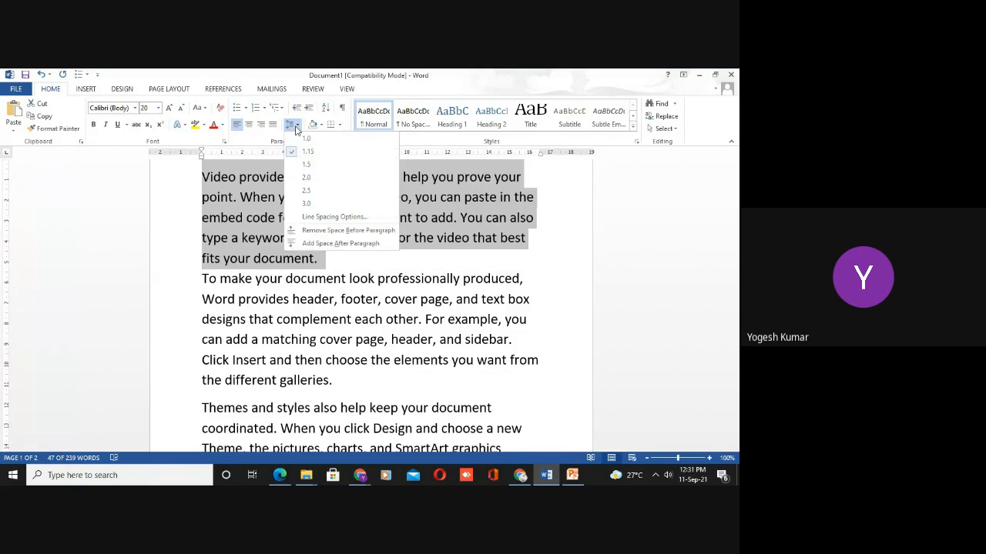
pyautogui.click(317, 246)
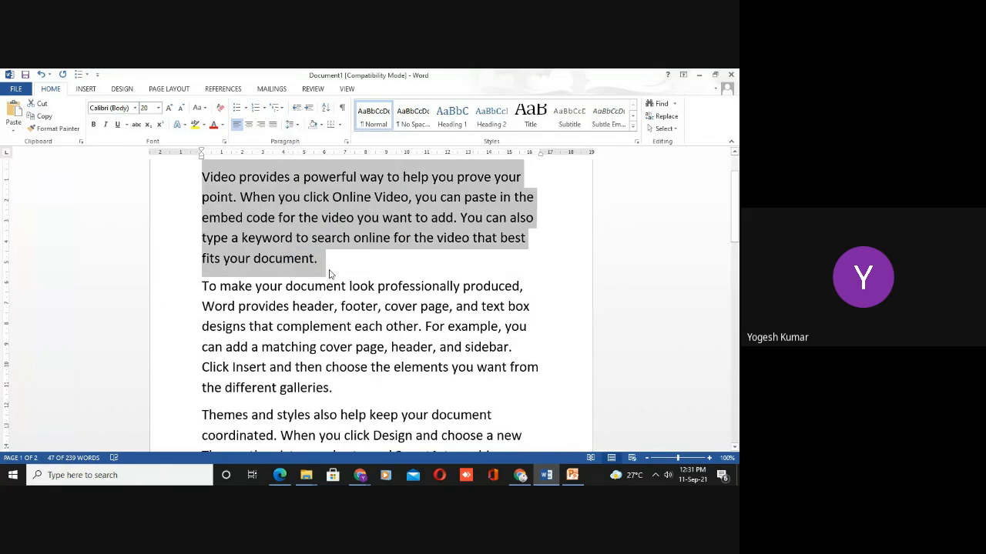
pyautogui.click(330, 274)
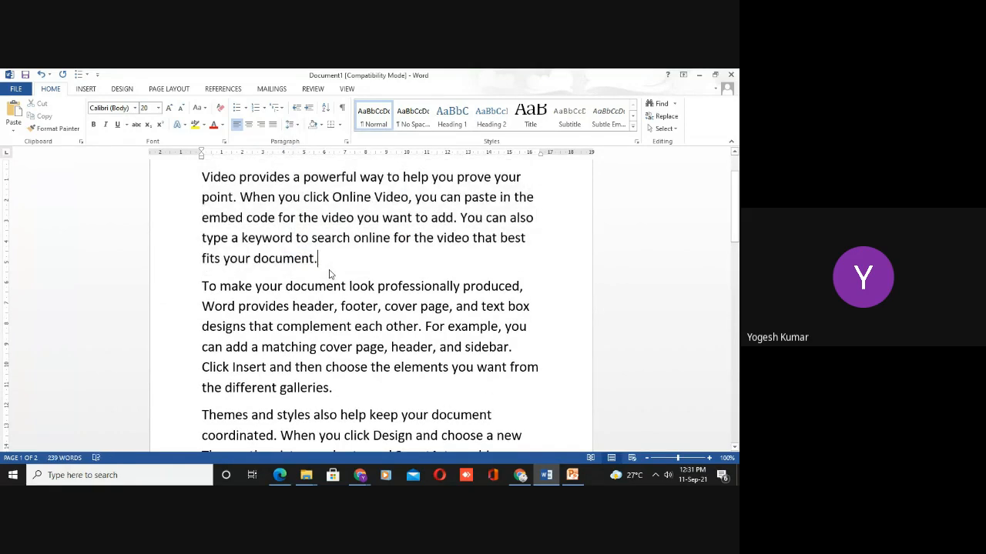
pyautogui.click(206, 274)
pyautogui.click(323, 262)
pyautogui.moveTo(200, 172); pyautogui.dragTo(367, 385)
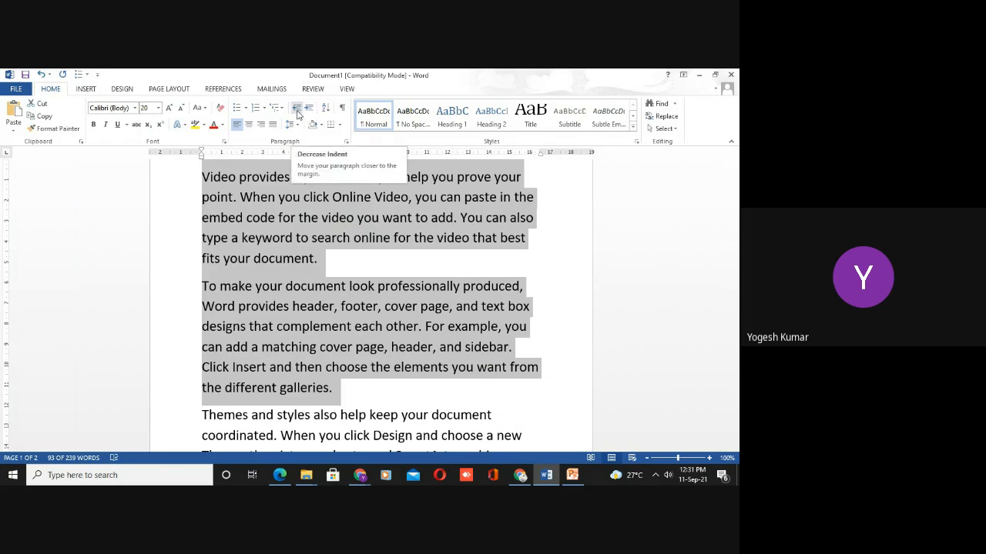
pyautogui.click(424, 327)
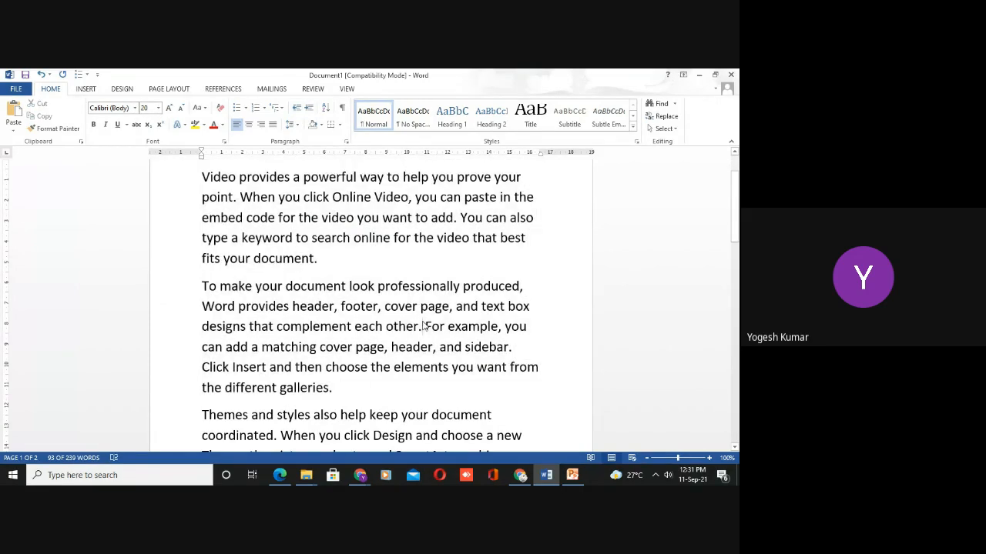
# Increase the indent of the first paragraph by four levels.
pyautogui.click(202, 176)
pyautogui.click(300, 176)
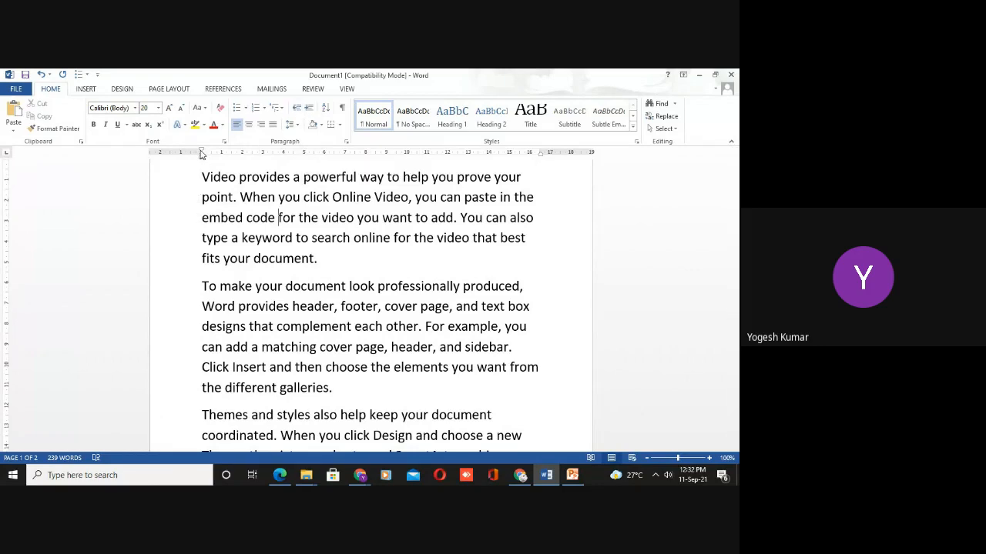
pyautogui.click(308, 113)
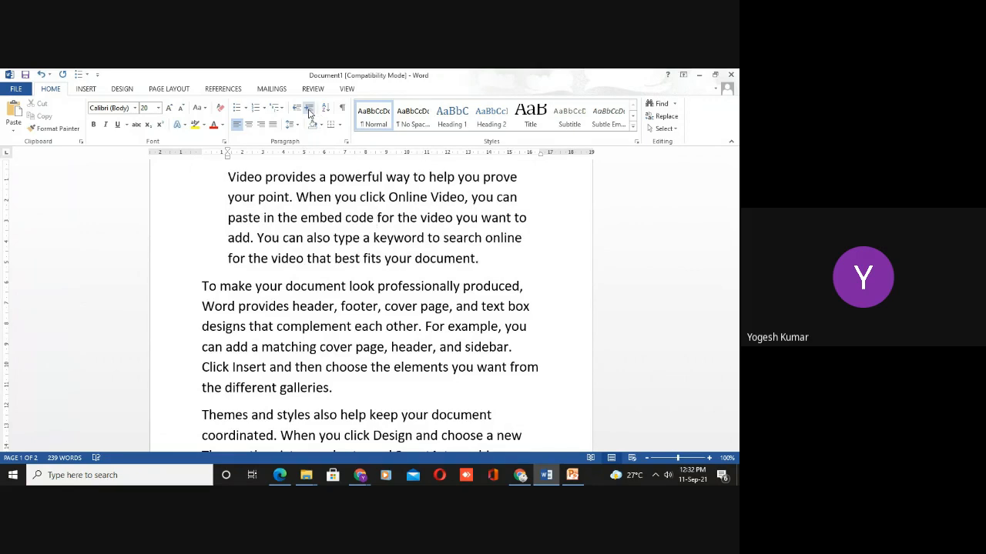
pyautogui.click(308, 112)
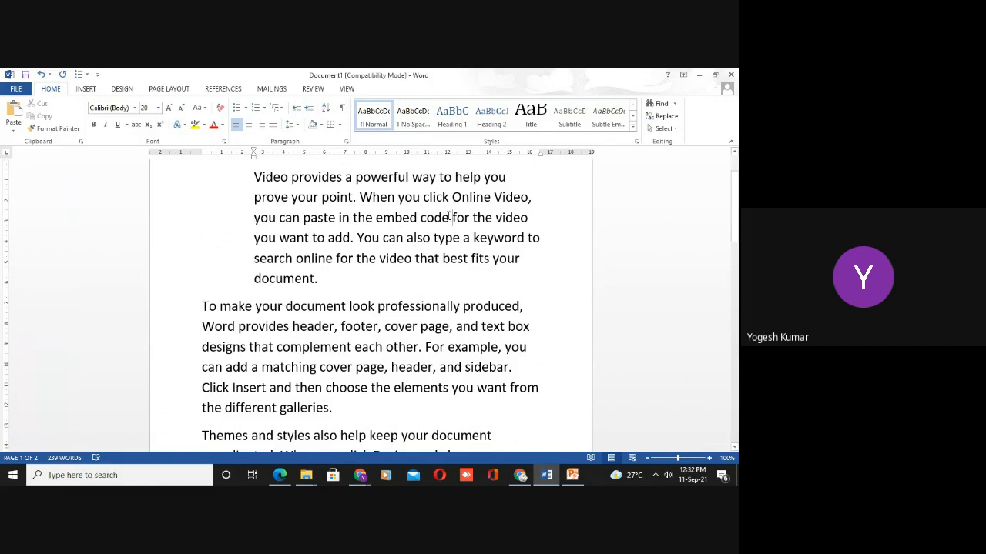
pyautogui.click(309, 113)
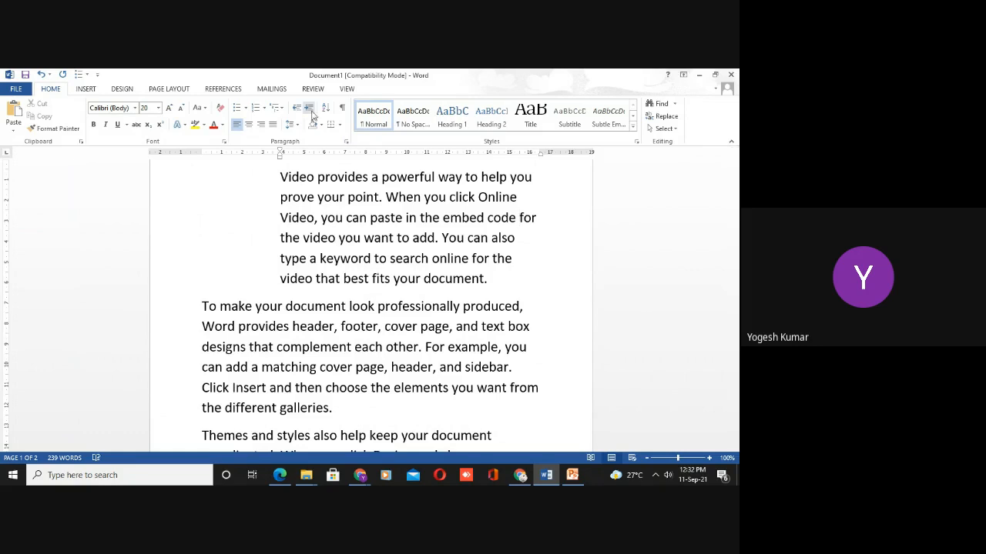
pyautogui.click(310, 112)
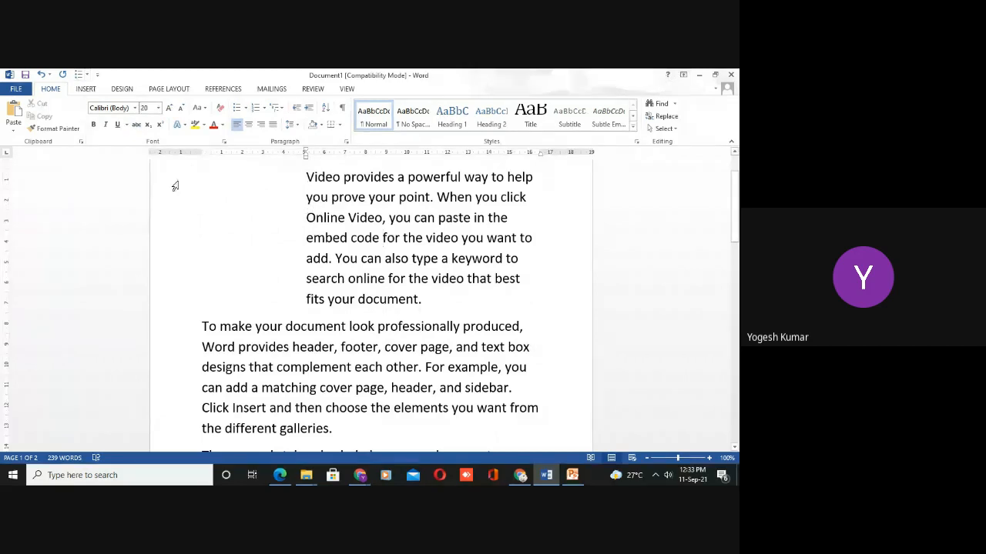
# Decrease the first paragraph's indent by four levels, back to the page margin.
pyautogui.click(297, 111)
pyautogui.click(297, 110)
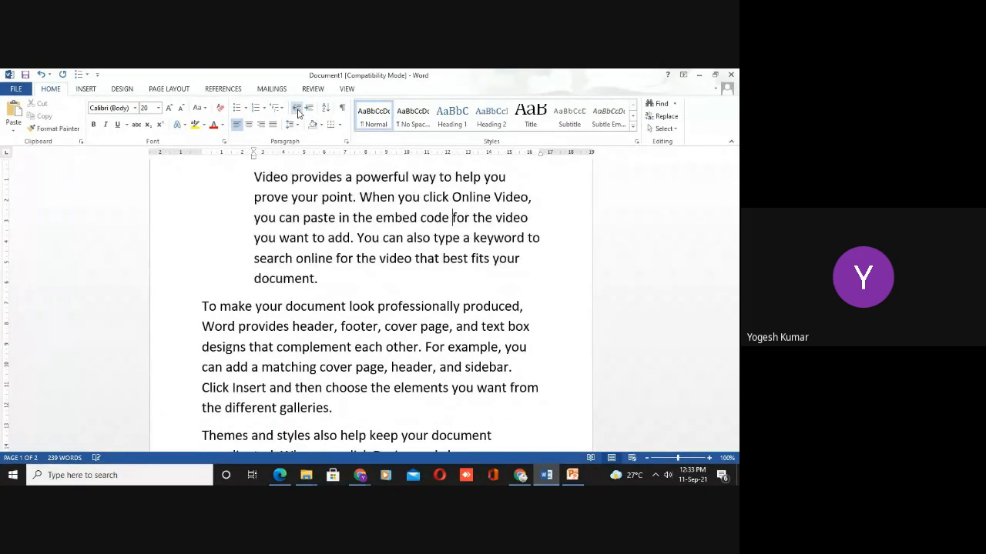
pyautogui.click(298, 111)
pyautogui.click(297, 111)
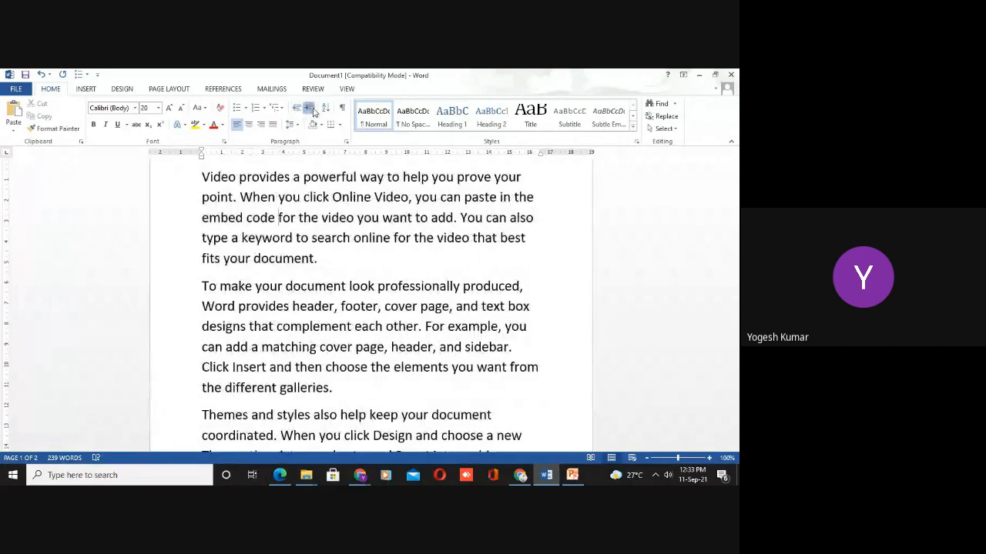
# Indent the first paragraph four levels in from the page margin.
pyautogui.click(310, 112)
pyautogui.click(311, 111)
pyautogui.click(312, 111)
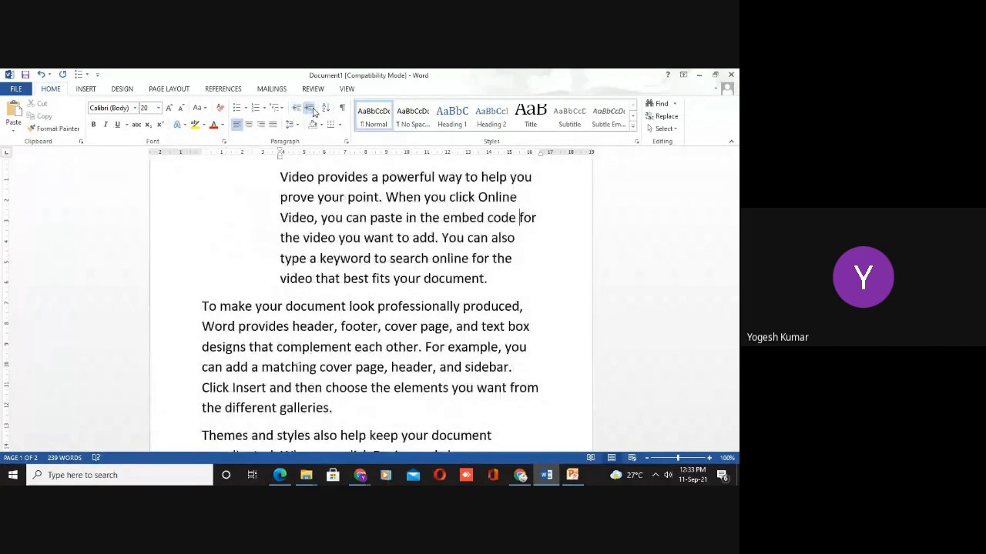
pyautogui.click(312, 111)
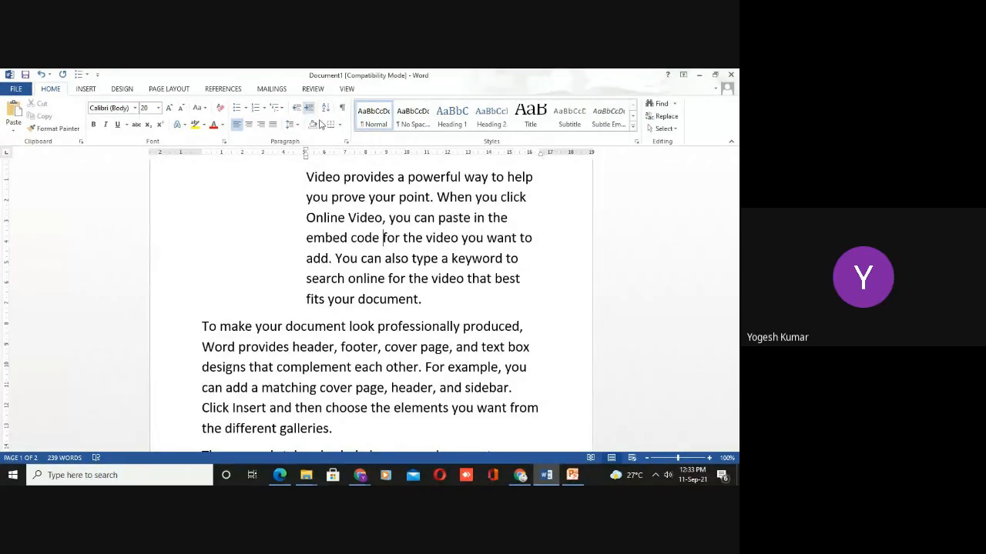
# Add a new line below the first paragraph reading "Ctrl+ M Increase the Indent".
pyautogui.click(425, 299)
pyautogui.press('Return')
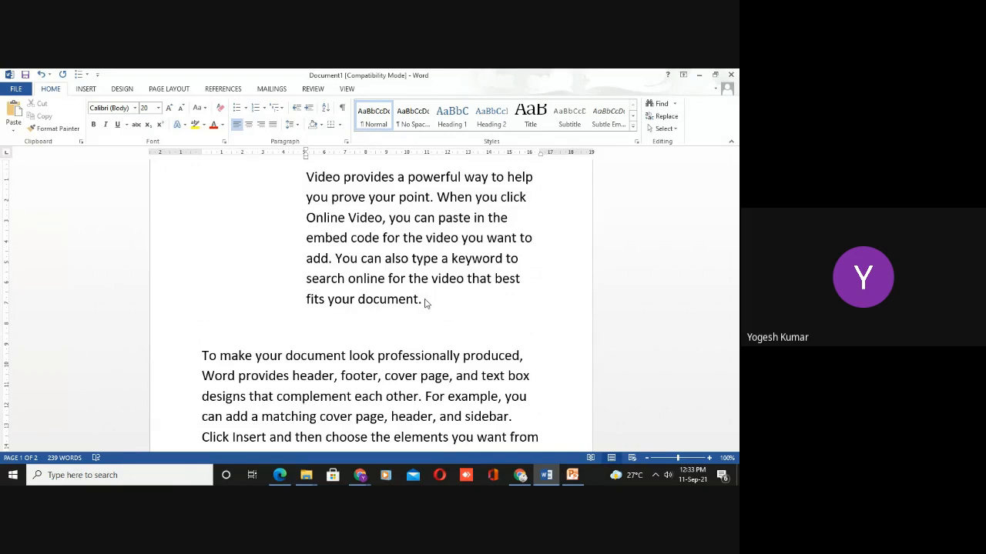
pyautogui.write('Ctrl+ M   Increa')
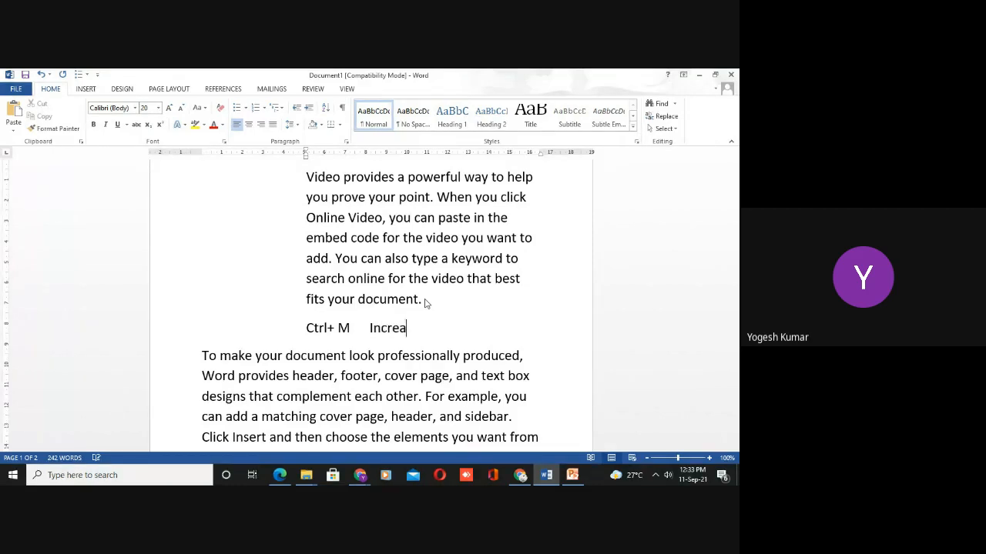
pyautogui.write('se the In')
pyautogui.write('dexn')
pyautogui.press('BackSpace')
pyautogui.press('BackSpace')
pyautogui.write('nt')
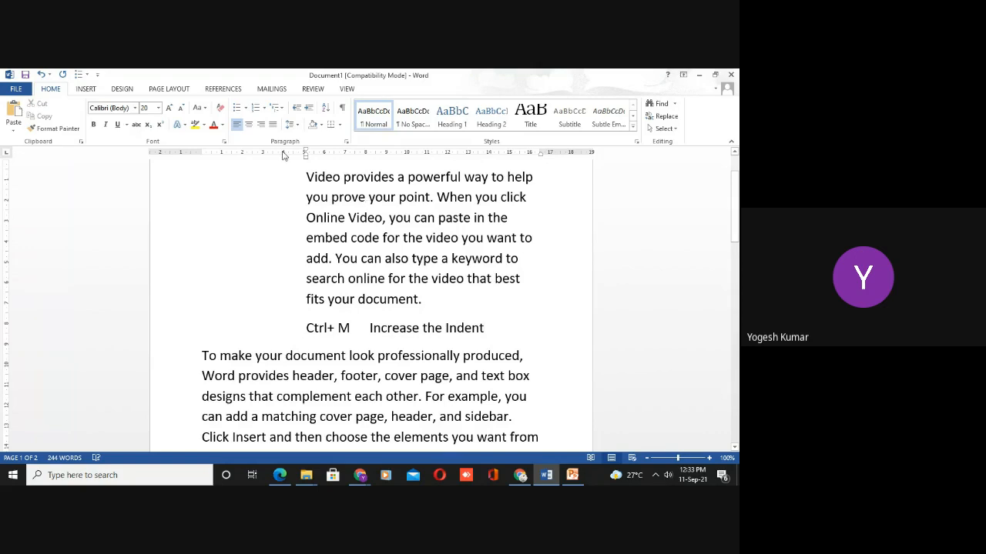
pyautogui.click(311, 179)
pyautogui.click(455, 260)
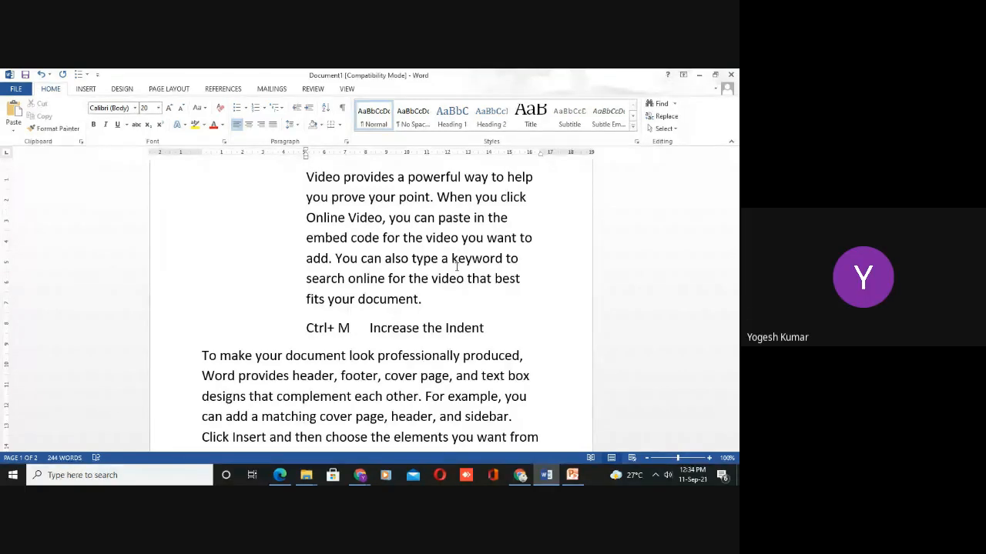
pyautogui.click(338, 328)
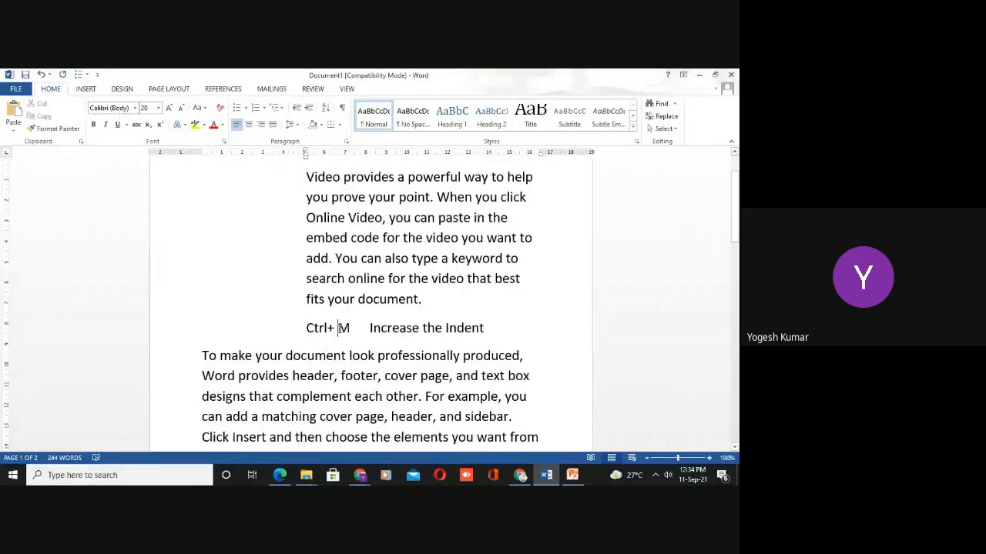
# Reduce the first paragraph's indent by four levels so it starts at the page margin.
pyautogui.click(322, 258)
pyautogui.hotkey('ctrl', 'shift', 'm')
pyautogui.hotkey('ctrl', 'shift', 'm')
pyautogui.hotkey('ctrl', 'shift', 'm')
pyautogui.hotkey('ctrl', 'shift', 'm')
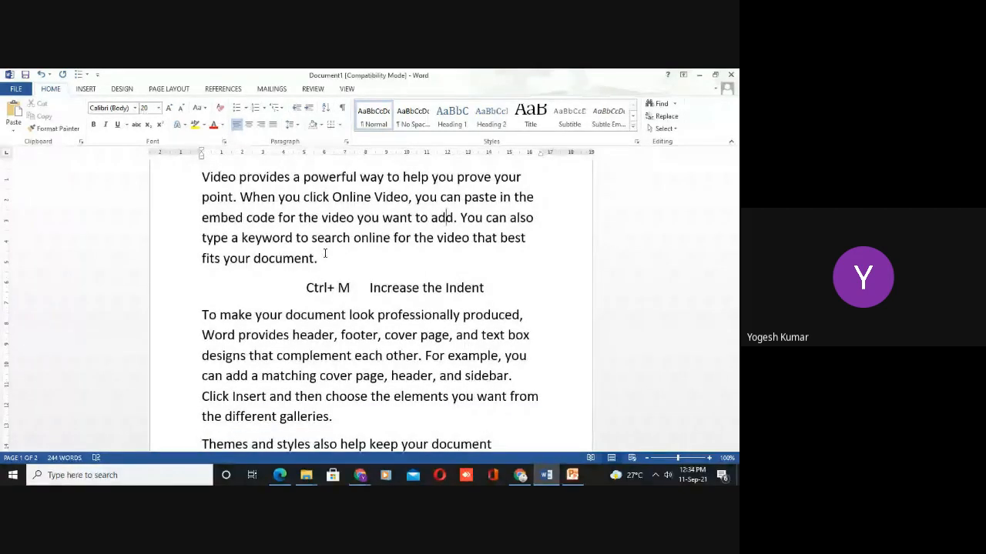
# Indent the first paragraph four levels in from the page margin again.
pyautogui.hotkey('ctrl', 'm')
pyautogui.hotkey('ctrl', 'm')
pyautogui.hotkey('ctrl', 'm')
pyautogui.hotkey('ctrl', 'm')
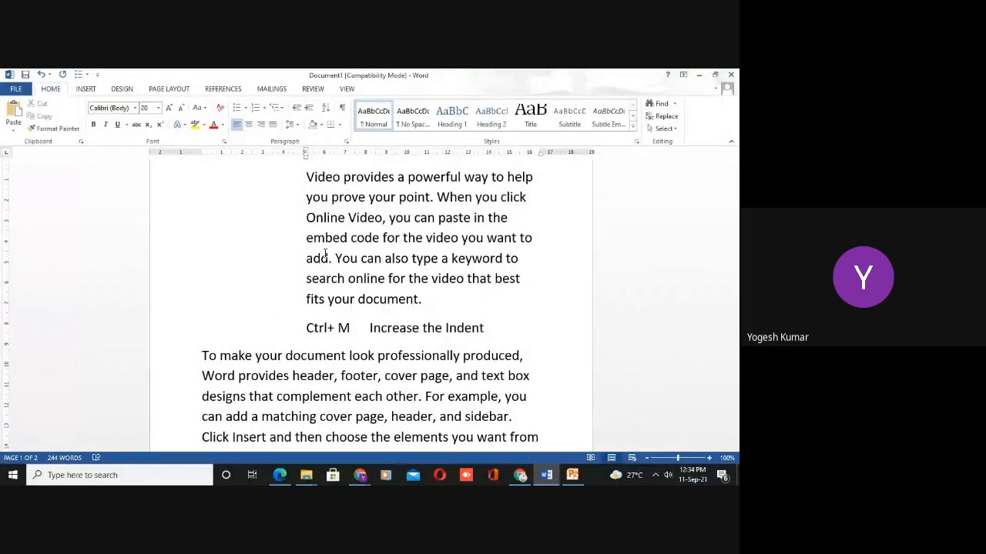
# Remove all four indent levels from the first paragraph, working from its beginning.
pyautogui.click(307, 178)
pyautogui.hotkey('ctrl', 'shift', 'm')
pyautogui.hotkey('ctrl', 'shift', 'm')
pyautogui.hotkey('ctrl', 'shift', 'm')
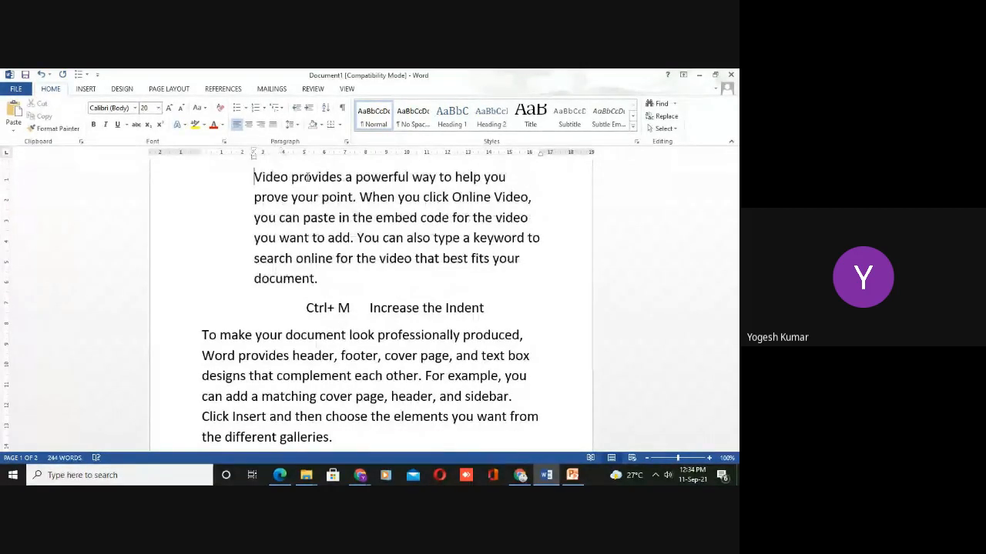
pyautogui.hotkey('ctrl', 'shift', 'm')
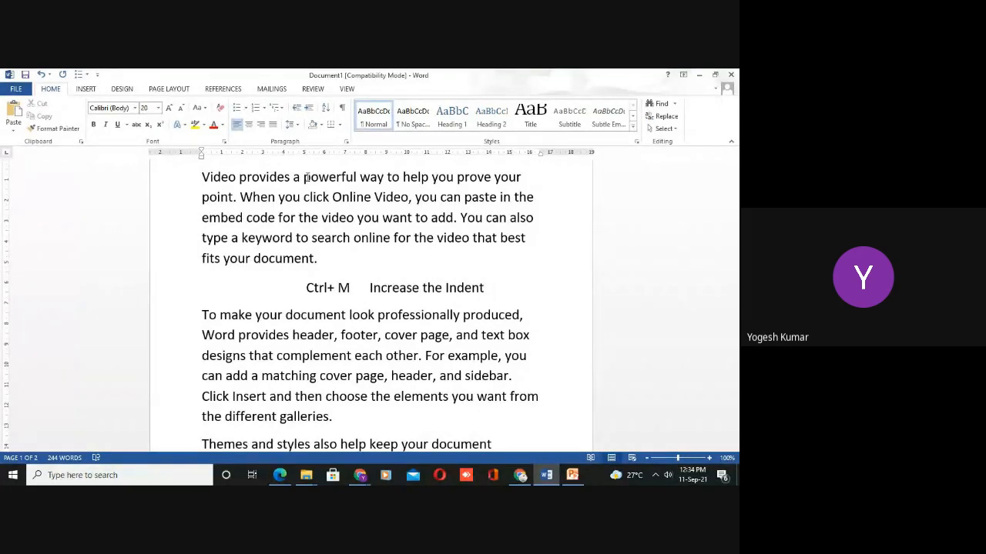
# Increase the first paragraph's indent by five levels.
pyautogui.hotkey('ctrl', 'm')
pyautogui.hotkey('ctrl', 'm')
pyautogui.hotkey('ctrl', 'm')
pyautogui.hotkey('ctrl', 'm')
pyautogui.hotkey('ctrl', 'm')
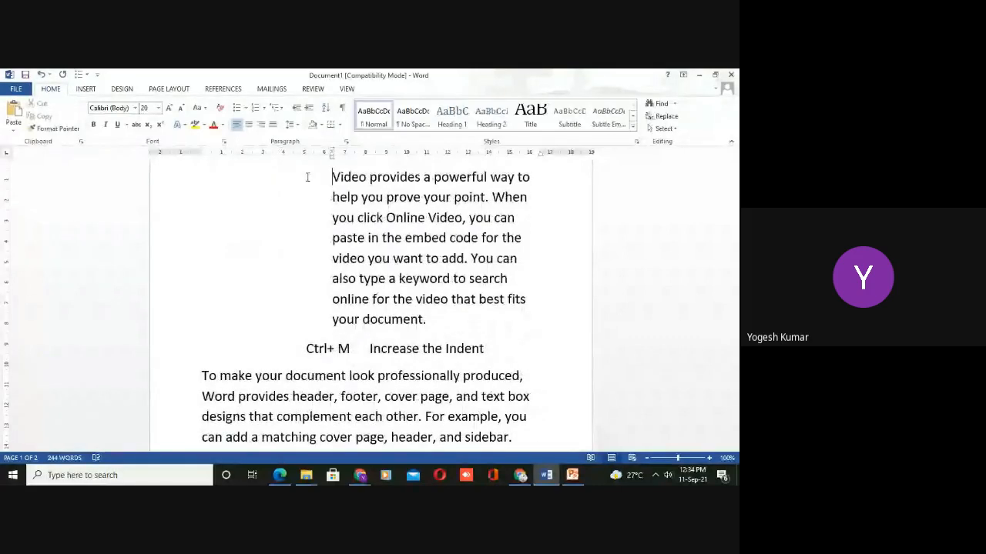
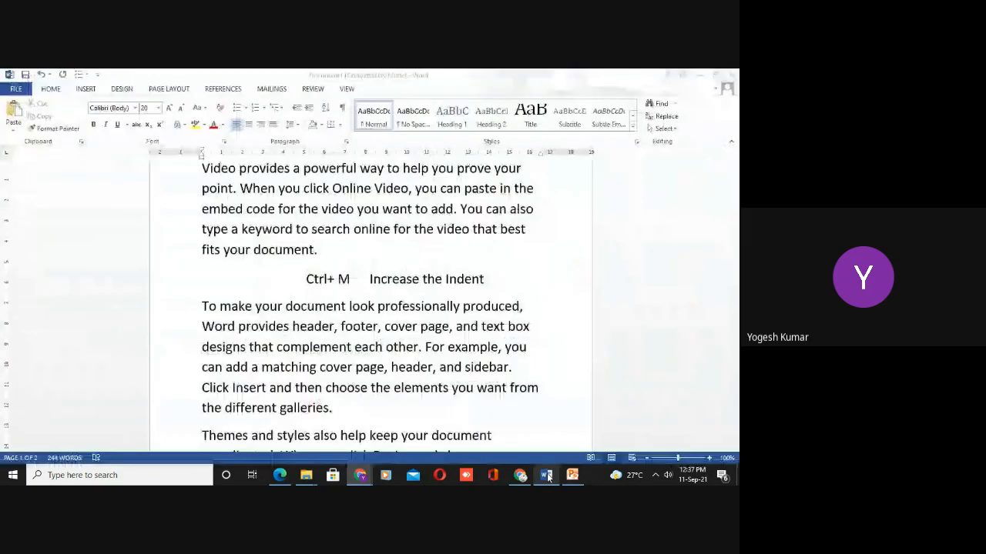
# Apply a six-level hanging indent to the first paragraph, keeping its first line at the page margin.
pyautogui.click(320, 249)
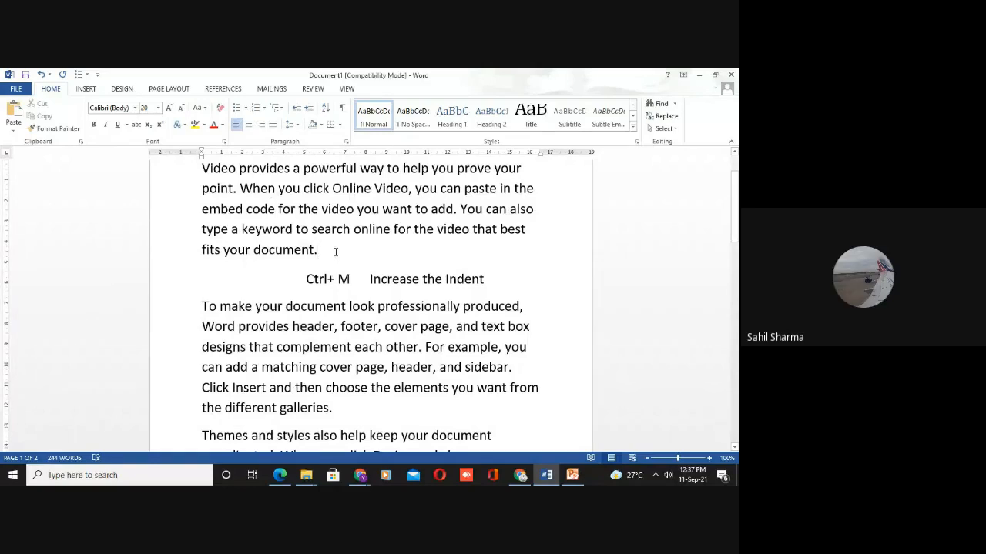
pyautogui.press('Up')
pyautogui.press('Up')
pyautogui.press('Up')
pyautogui.press('Up')
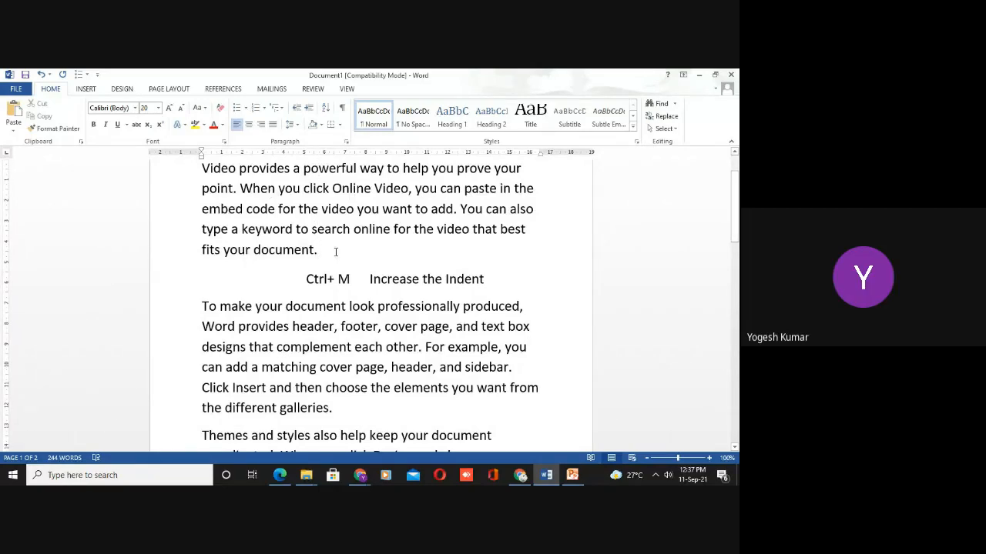
pyautogui.press('Left')
pyautogui.press('Left')
pyautogui.press('Left')
pyautogui.press('Left')
pyautogui.press('Left')
pyautogui.press('Left')
pyautogui.press('Left')
pyautogui.press('Left')
pyautogui.press('Left')
pyautogui.press('Left')
pyautogui.press('Left')
pyautogui.press('Left')
pyautogui.press('Left')
pyautogui.press('Left')
pyautogui.press('Left')
pyautogui.press('Left')
pyautogui.press('Left')
pyautogui.press('Left')
pyautogui.press('Left')
pyautogui.press('Down')
pyautogui.press('Down')
pyautogui.press('Down')
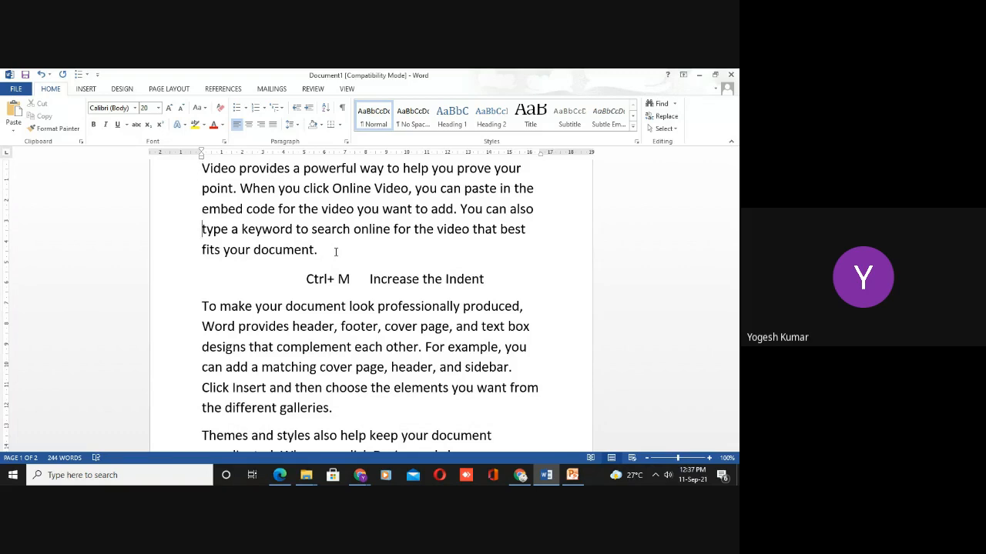
pyautogui.press('Up')
pyautogui.press('Up')
pyautogui.press('Up')
pyautogui.press('Down')
pyautogui.press('Up')
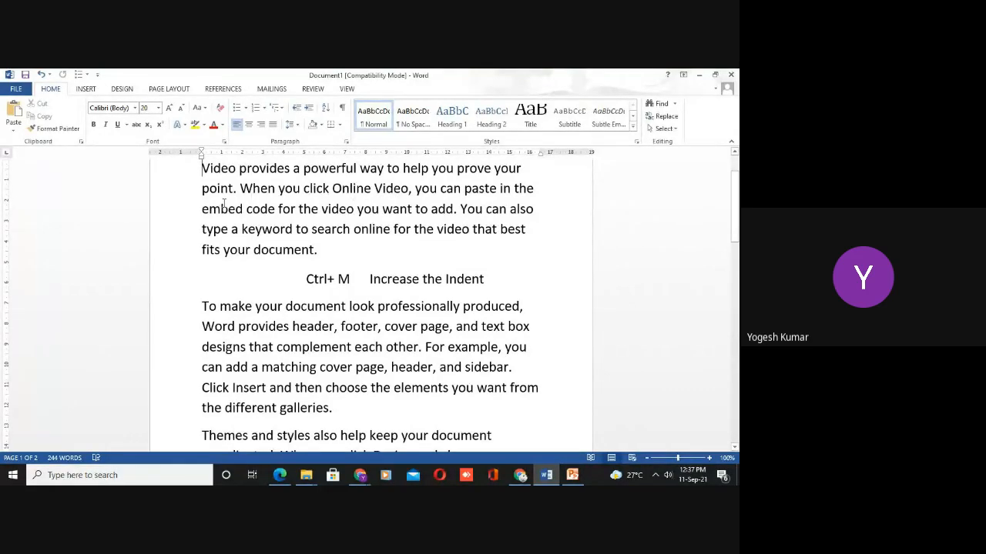
pyautogui.hotkey('ctrl', 't')
pyautogui.hotkey('ctrl', 't')
pyautogui.hotkey('ctrl', 't')
pyautogui.hotkey('ctrl', 't')
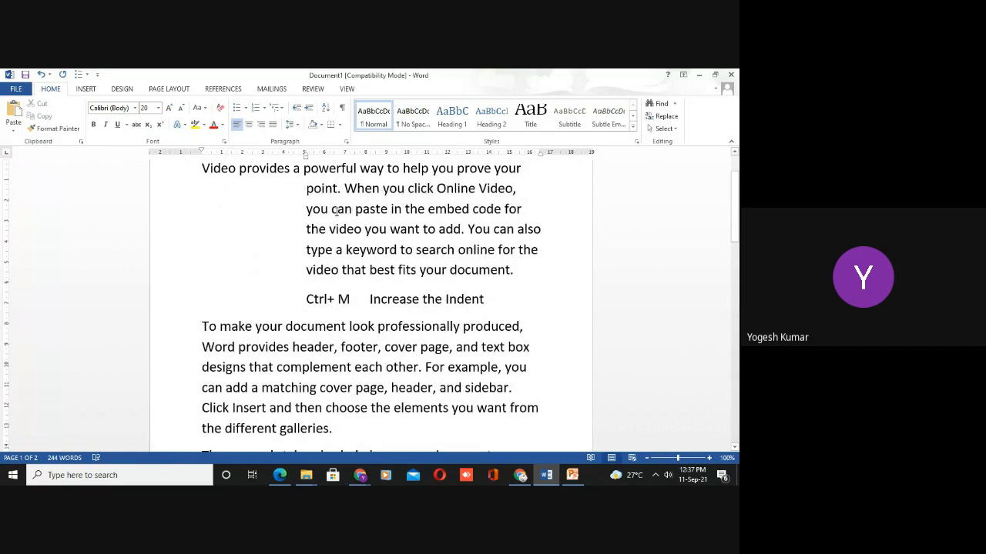
pyautogui.hotkey('ctrl', 't')
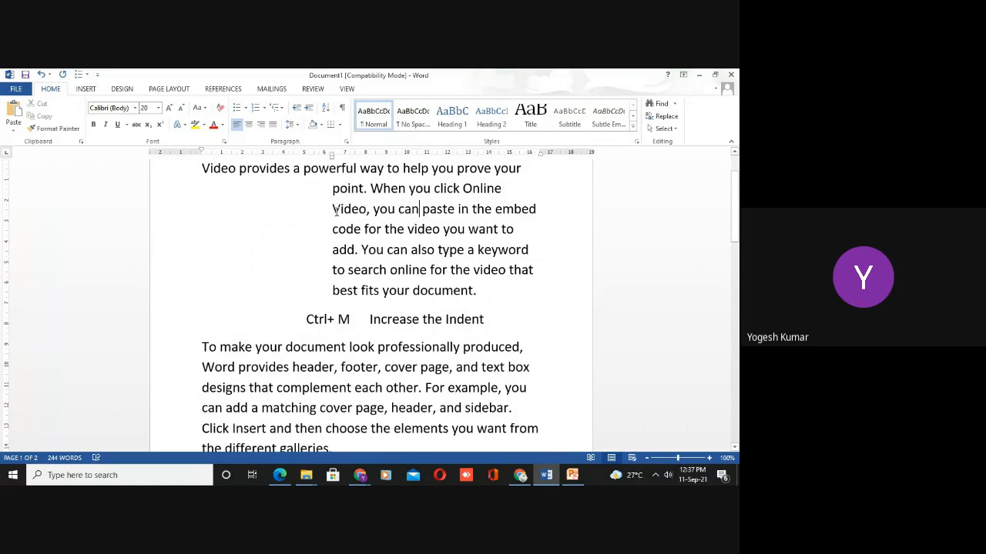
pyautogui.hotkey('ctrl', 't')
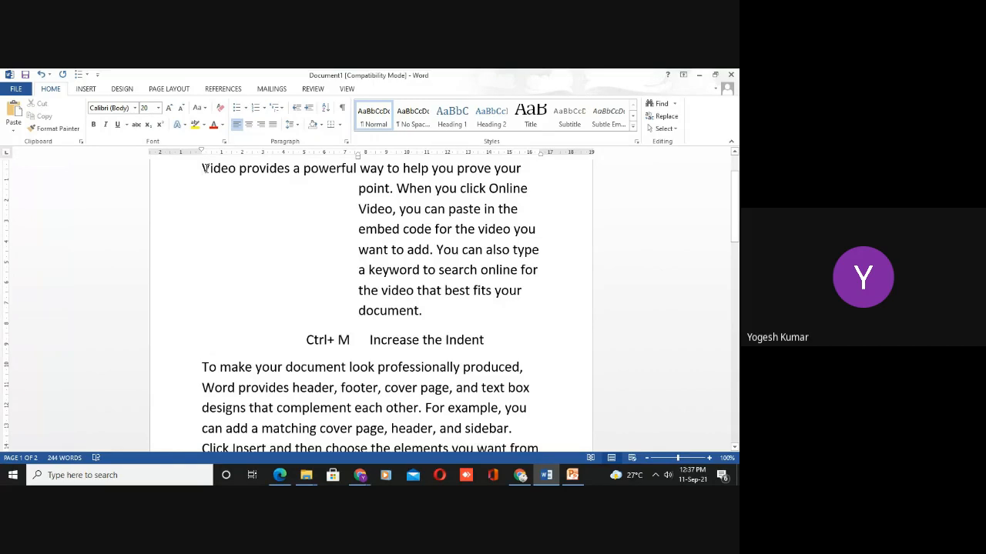
# Remove the first paragraph's hanging indent level by level until all its lines align with the page margin.
pyautogui.click(349, 190)
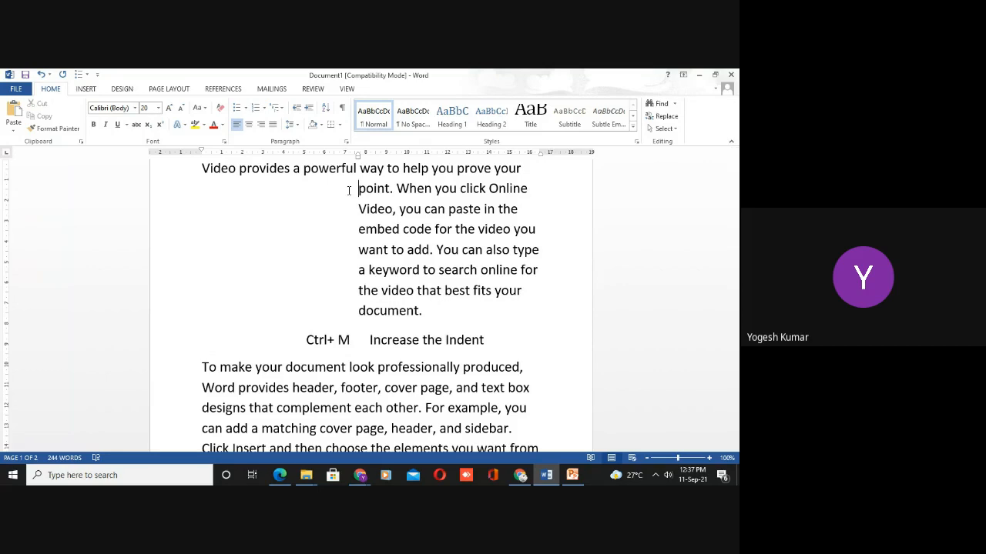
pyautogui.hotkey('ctrl', 'shift', 't')
pyautogui.hotkey('ctrl', 'shift', 't')
pyautogui.hotkey('ctrl', 'shift', 't')
pyautogui.hotkey('ctrl', 'shift', 't')
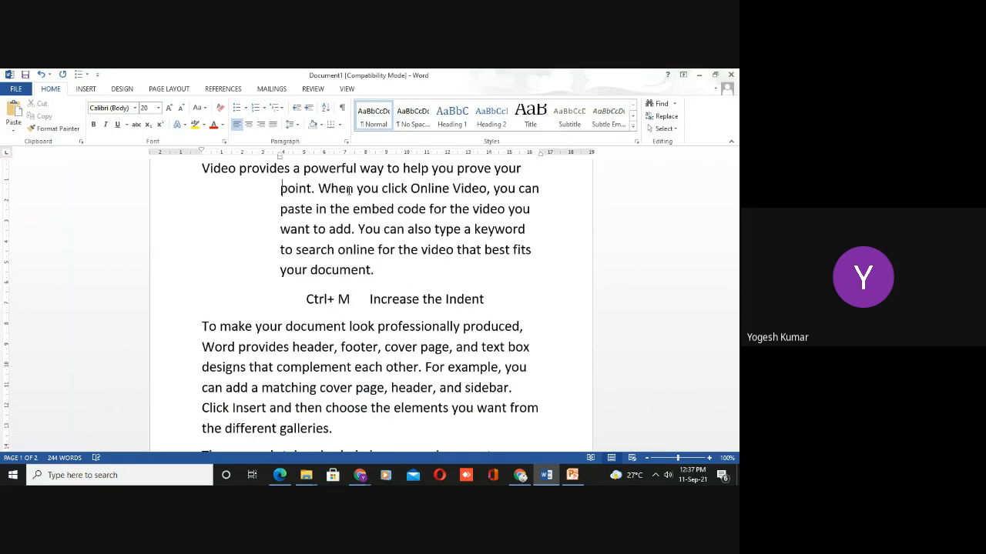
pyautogui.hotkey('ctrl', 'shift', 't')
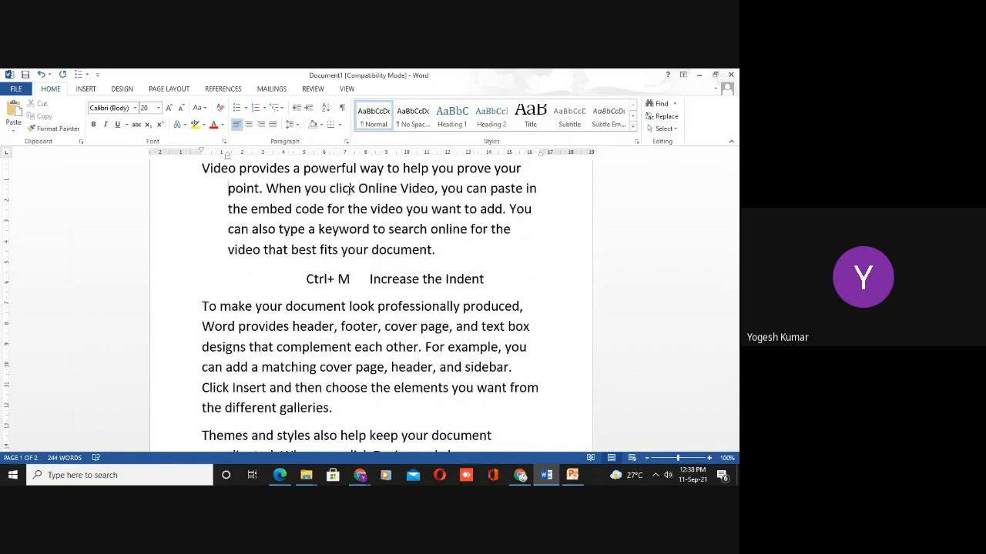
pyautogui.hotkey('ctrl', 'shift', 't')
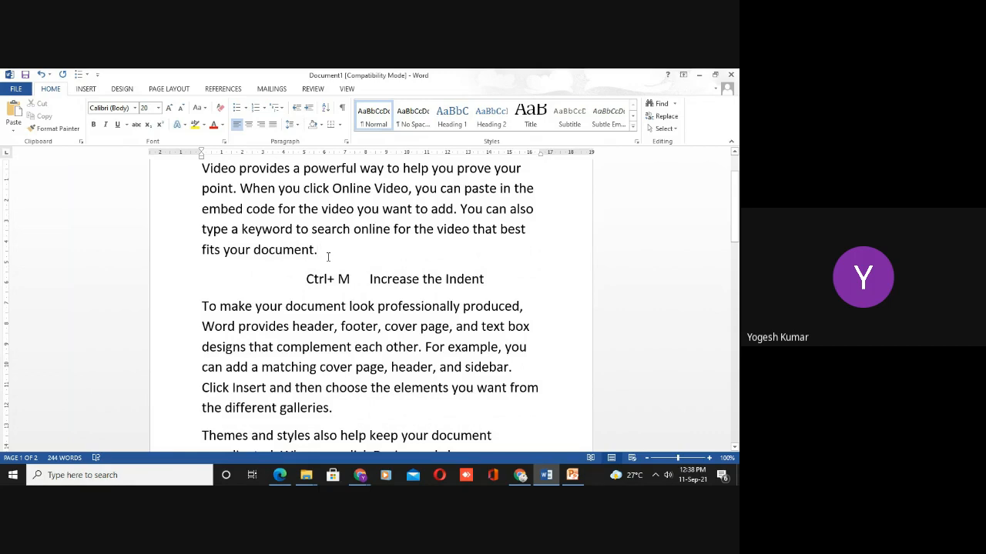
# Select the first paragraph and view the available shading colors without applying one.
pyautogui.click(328, 257)
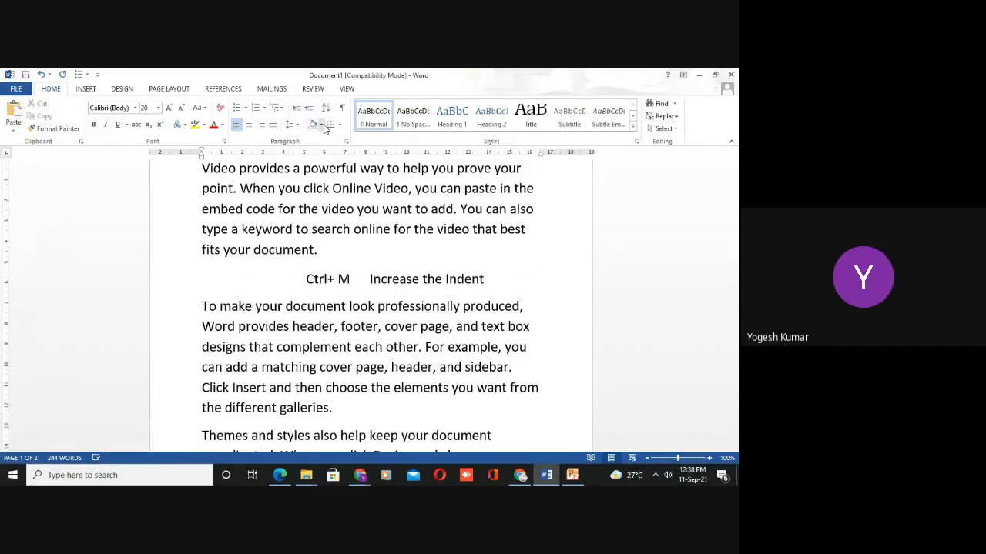
pyautogui.click(350, 281)
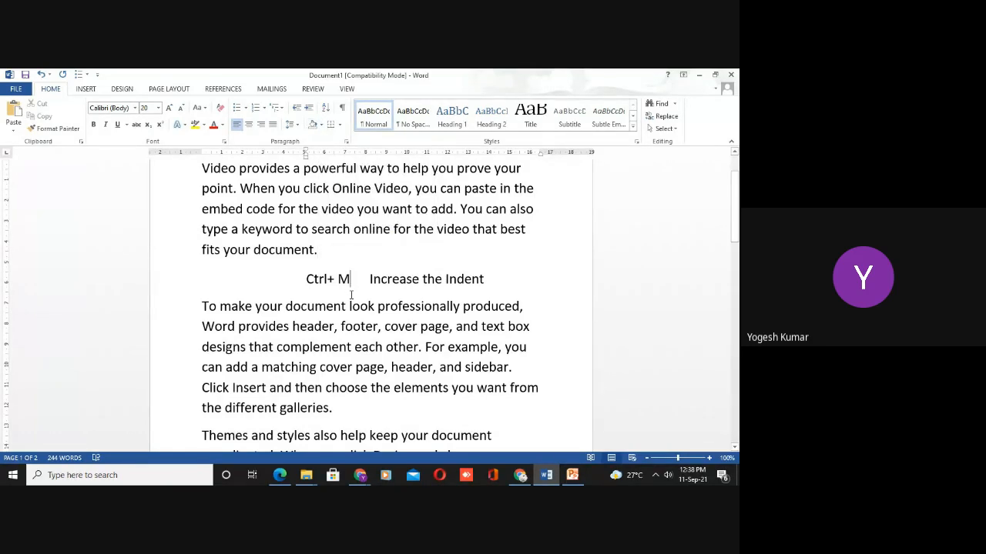
pyautogui.tripleClick(246, 189)
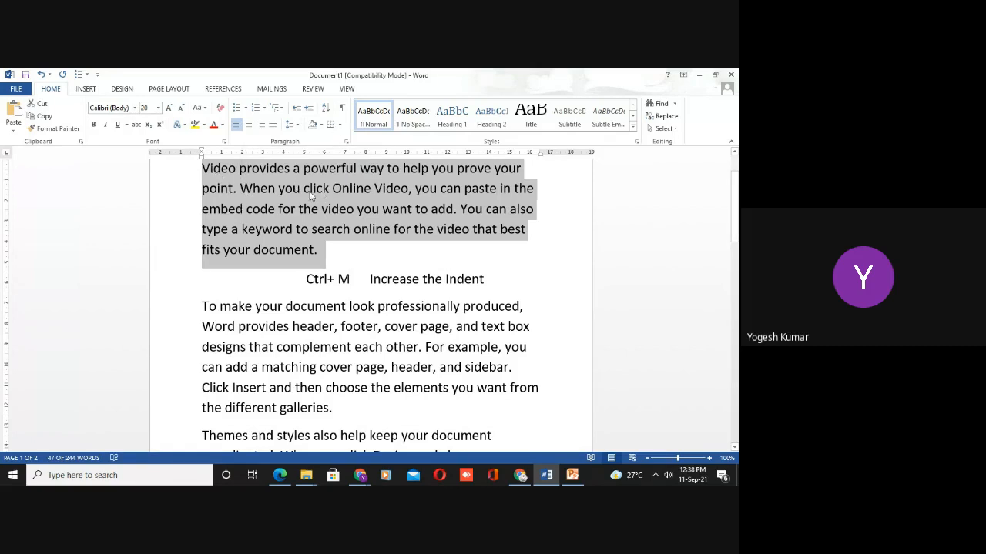
pyautogui.click(322, 125)
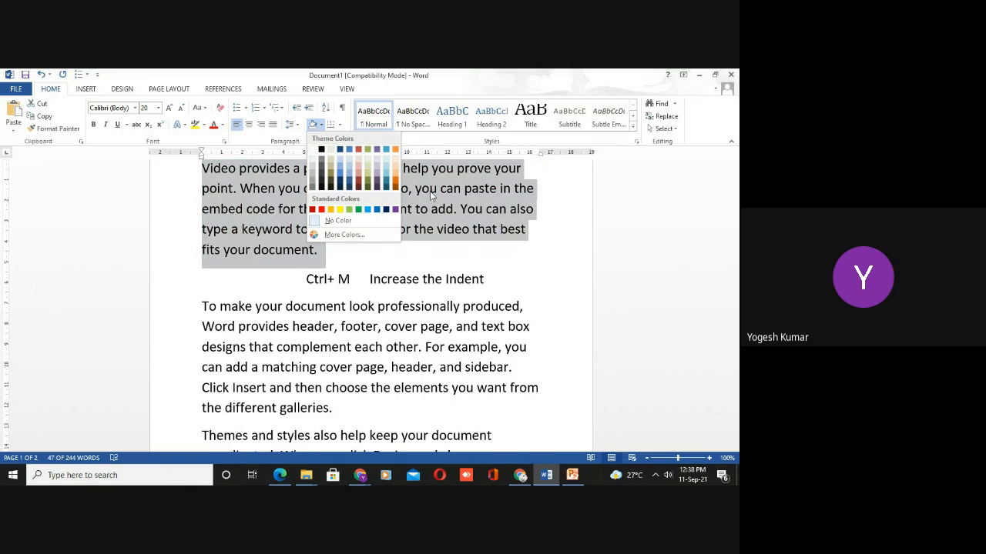
pyautogui.press('Escape')
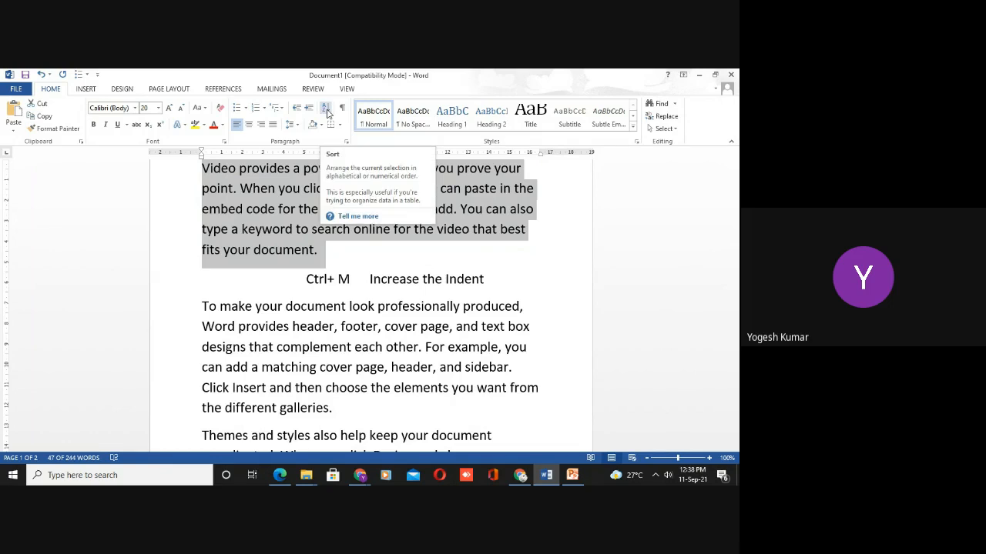
pyautogui.click(365, 328)
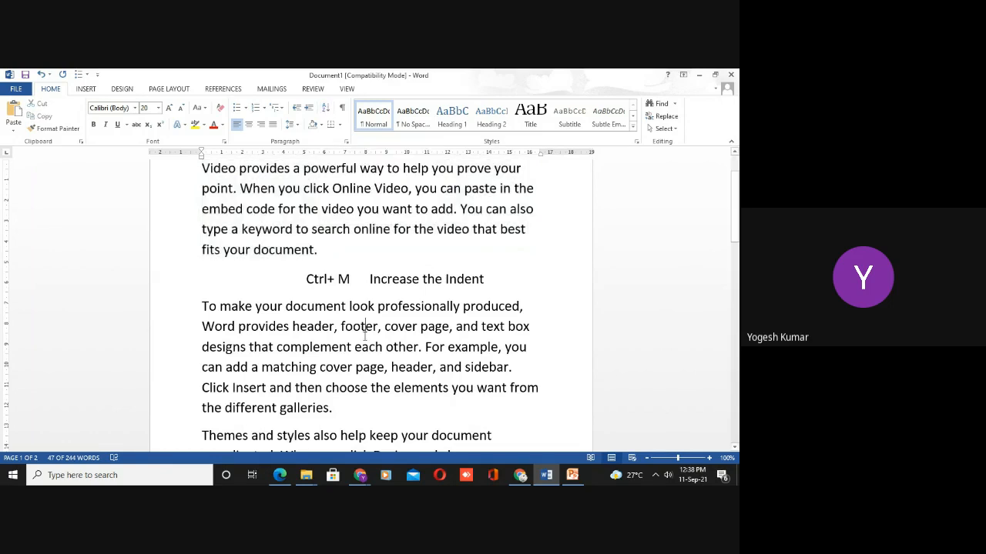
# Delete the "Ctrl+ M Increase the Indent" line below the first paragraph.
pyautogui.click(306, 279)
pyautogui.press('BackSpace')
pyautogui.press('BackSpace')
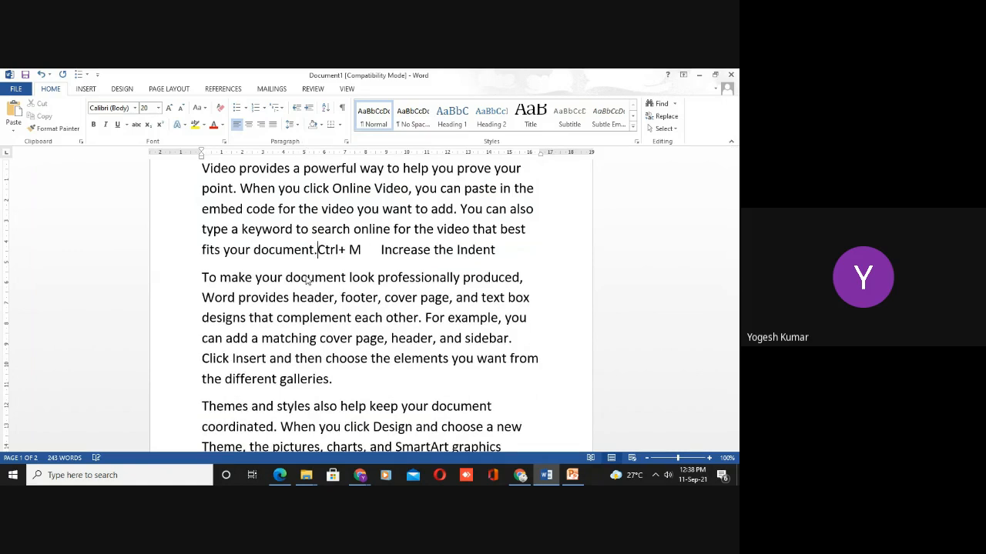
pyautogui.press('Delete')
pyautogui.press('Delete')
pyautogui.press('Delete')
pyautogui.press('Delete')
pyautogui.press('Delete')
pyautogui.press('Delete')
pyautogui.press('Delete')
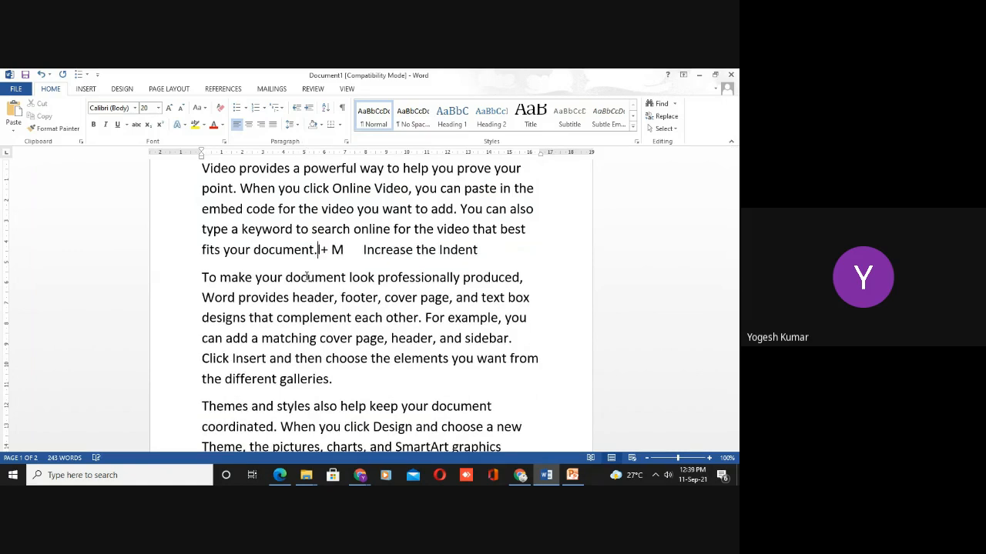
pyautogui.press('Delete')
pyautogui.press('Delete')
pyautogui.press('Delete')
pyautogui.press('Delete')
pyautogui.press('Delete')
pyautogui.press('Delete')
pyautogui.press('Delete')
pyautogui.press('Delete')
pyautogui.press('Delete')
pyautogui.press('Delete')
pyautogui.press('Delete')
pyautogui.press('Delete')
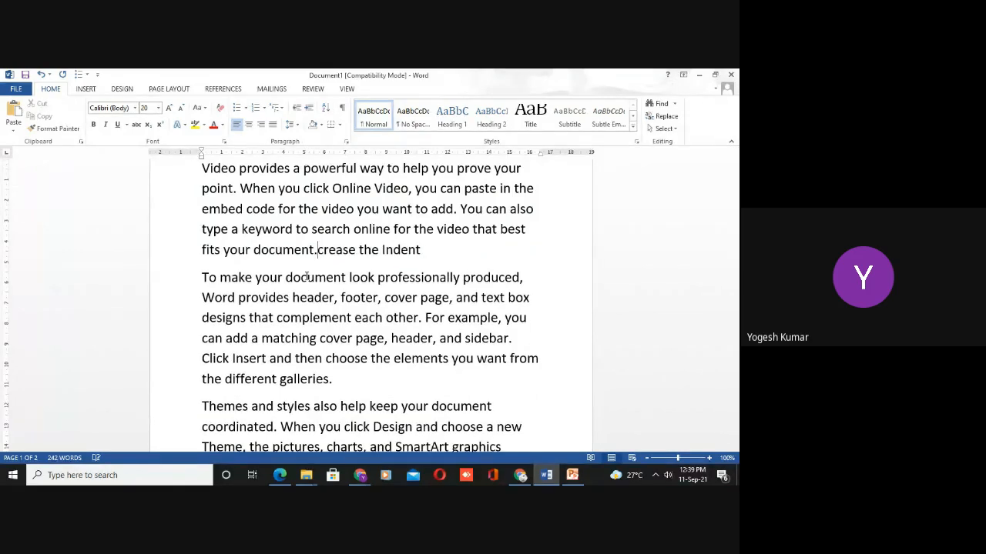
pyautogui.press('Delete')
pyautogui.press('Delete')
pyautogui.press('Delete')
pyautogui.press('Delete')
pyautogui.press('Delete')
pyautogui.press('Delete')
pyautogui.press('Delete')
pyautogui.press('Delete')
pyautogui.press('Delete')
pyautogui.press('Delete')
pyautogui.press('Delete')
pyautogui.press('Delete')
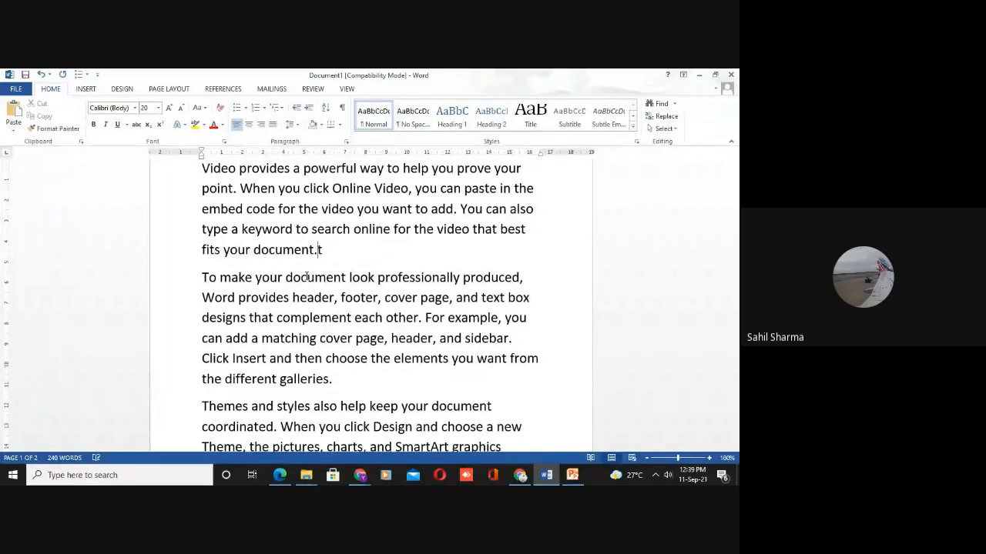
# Insert an empty line between the first and second paragraphs and place the insertion point on it.
pyautogui.press('Down')
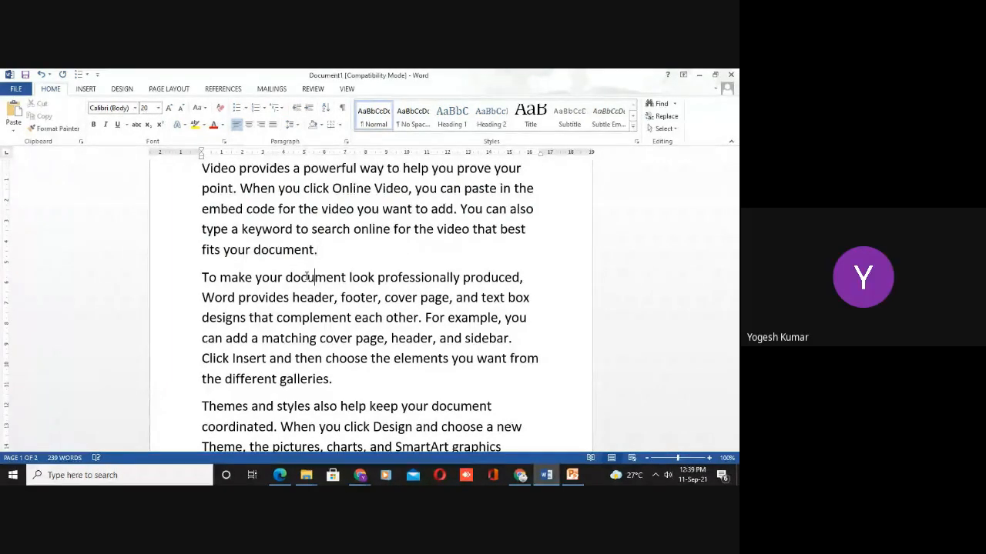
pyautogui.press('Home')
pyautogui.press('Return')
pyautogui.press('Up')
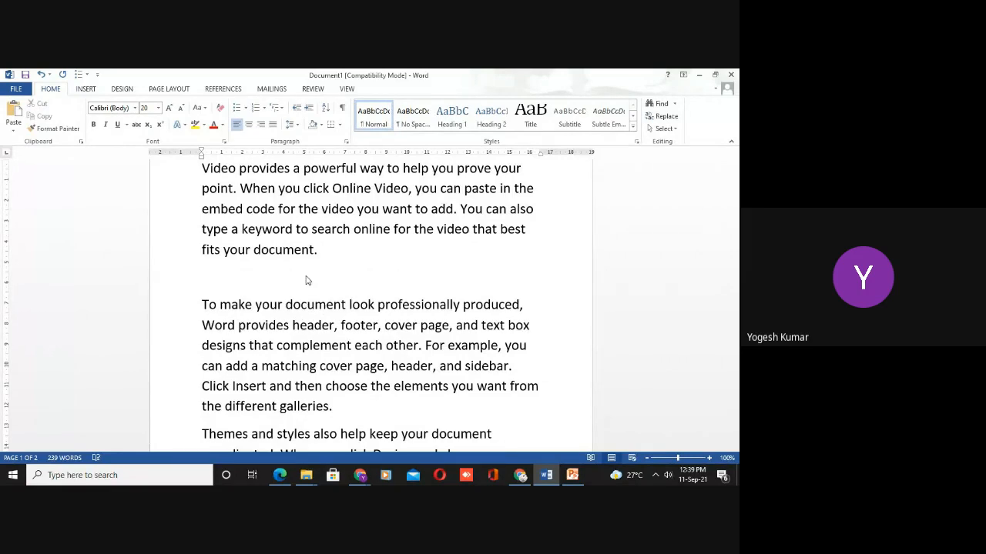
# Enter a list of five unsorted first names below the first paragraph, each on its own line.
pyautogui.write('Yogesh')
pyautogui.press('Return')
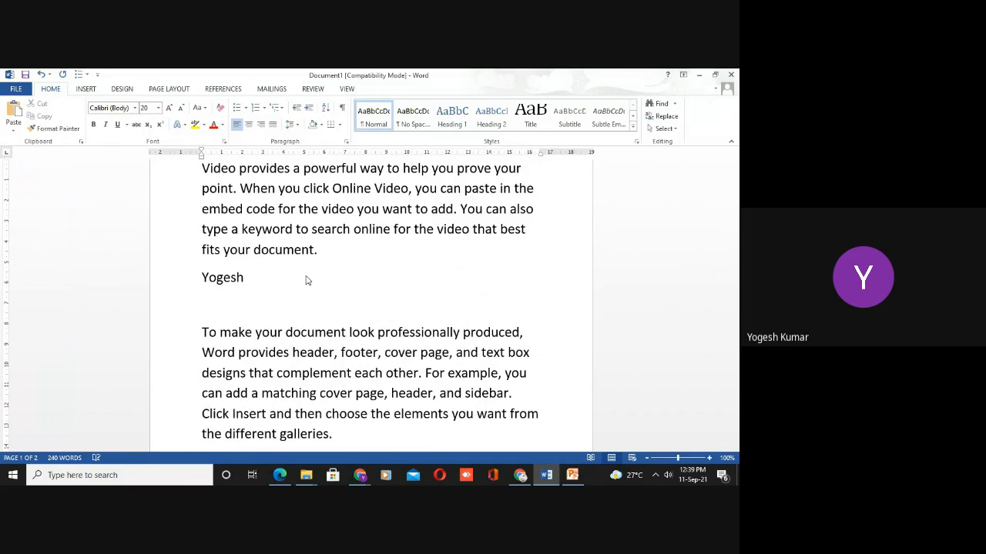
pyautogui.write('Mahesh')
pyautogui.press('Return')
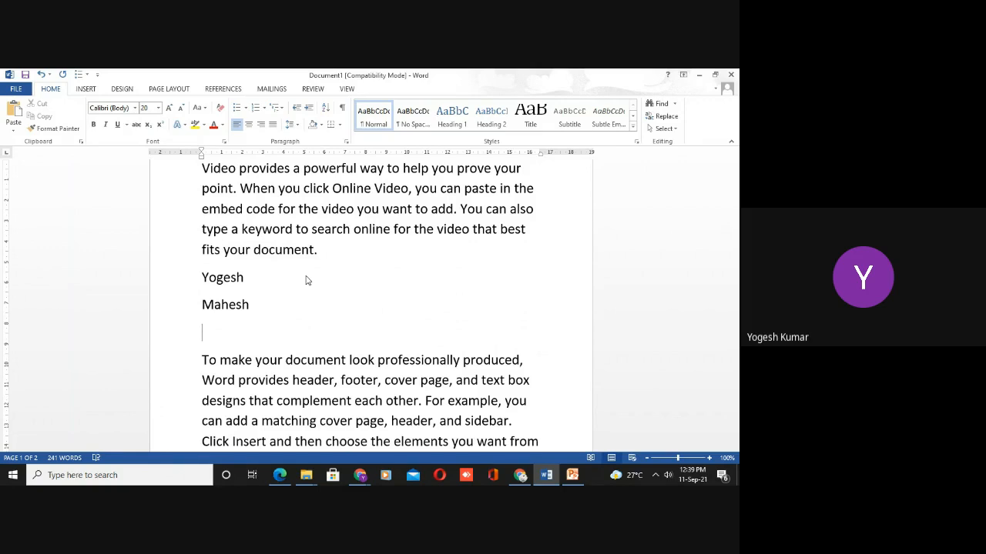
pyautogui.write('Suresh')
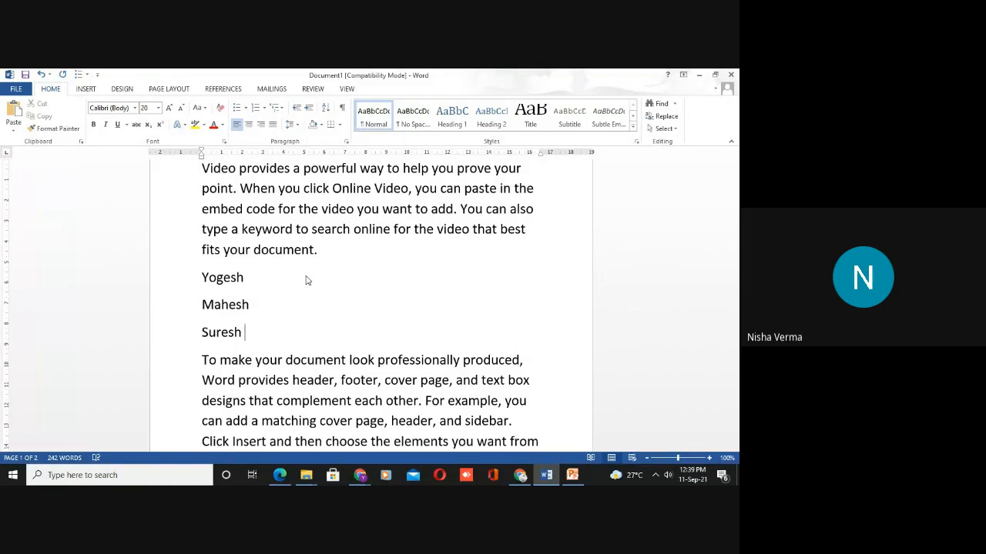
pyautogui.press('Return')
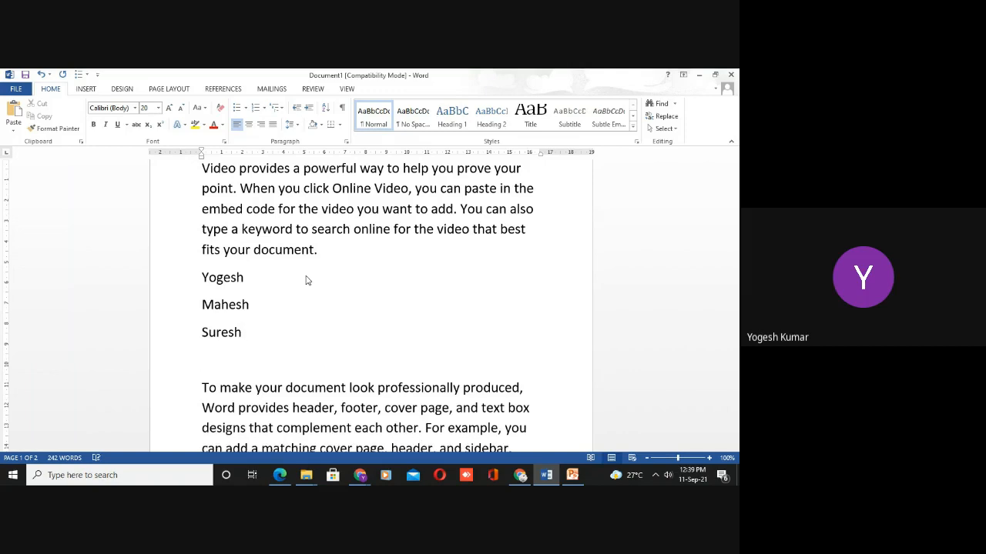
pyautogui.write('Amit')
pyautogui.press('Return')
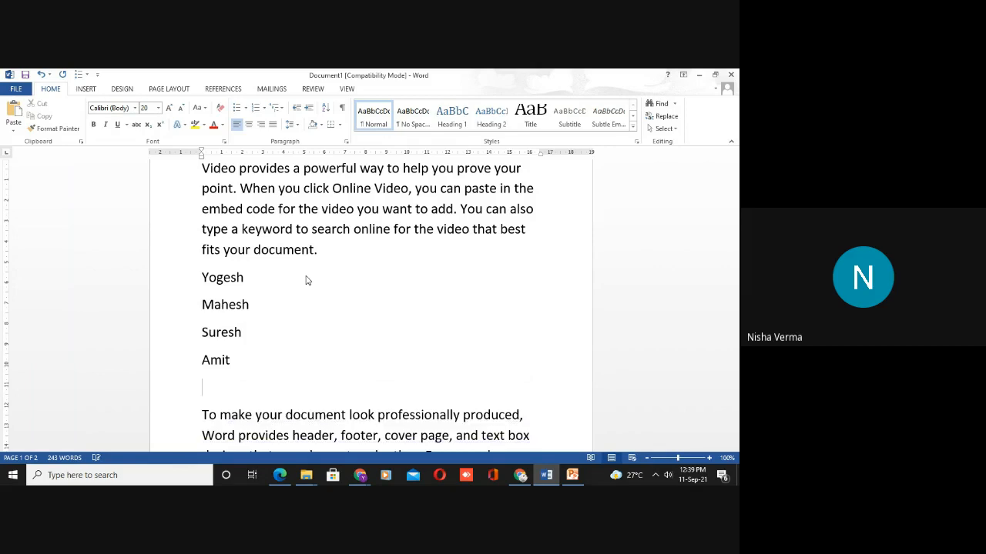
pyautogui.write('Umesh')
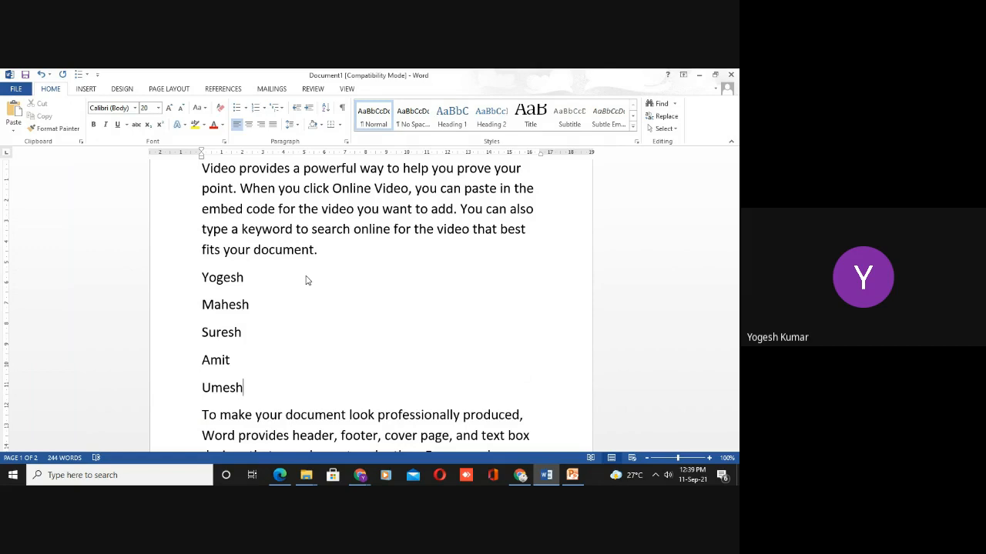
# Select all five names below the first paragraph and clear the selection again.
pyautogui.press('Up')
pyautogui.press('Up')
pyautogui.press('Up')
pyautogui.press('Up')
pyautogui.press('Up')
pyautogui.press('Up')
pyautogui.press('Up')
pyautogui.press('Up')
pyautogui.press('Up')
pyautogui.press('Left')
pyautogui.press('Left')
pyautogui.press('Left')
pyautogui.press('Left')
pyautogui.press('Left')
pyautogui.press('Down')
pyautogui.press('Down')
pyautogui.press('Down')
pyautogui.press('Down')
pyautogui.press('Down')
pyautogui.press('Down')
pyautogui.press('Up')
pyautogui.press('Up')
pyautogui.press('Up')
pyautogui.press('Down')
pyautogui.press('Down')
pyautogui.press('Left')
pyautogui.hotkey('shift', 'Down')
pyautogui.hotkey('shift', 'Down')
pyautogui.hotkey('shift', 'Down')
pyautogui.hotkey('shift', 'Down')
pyautogui.hotkey('shift', 'Down')
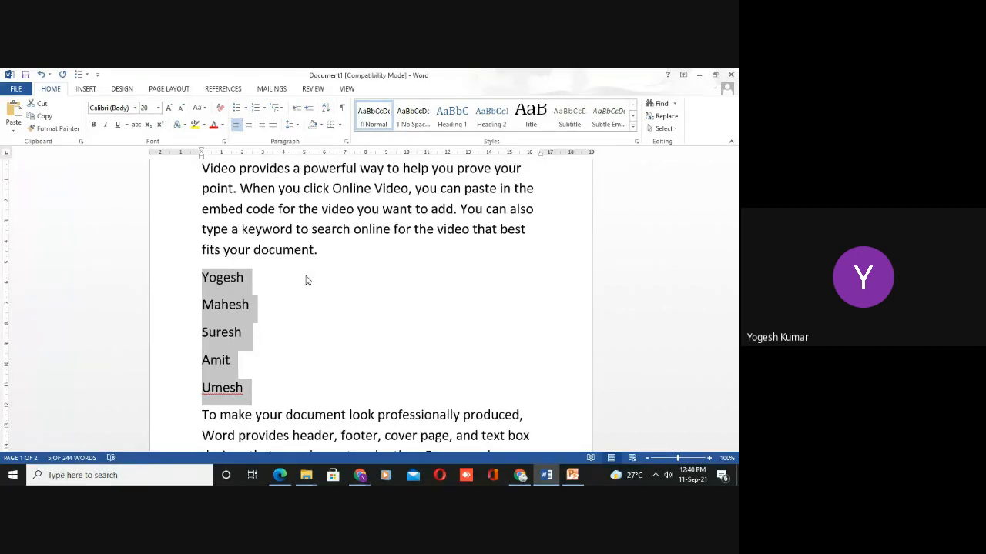
pyautogui.press('Down')
pyautogui.press('Up')
pyautogui.press('Up')
pyautogui.press('Up')
pyautogui.press('Up')
pyautogui.press('Up')
pyautogui.press('Up')
pyautogui.press('Up')
pyautogui.press('Up')
pyautogui.press('Up')
pyautogui.press('Up')
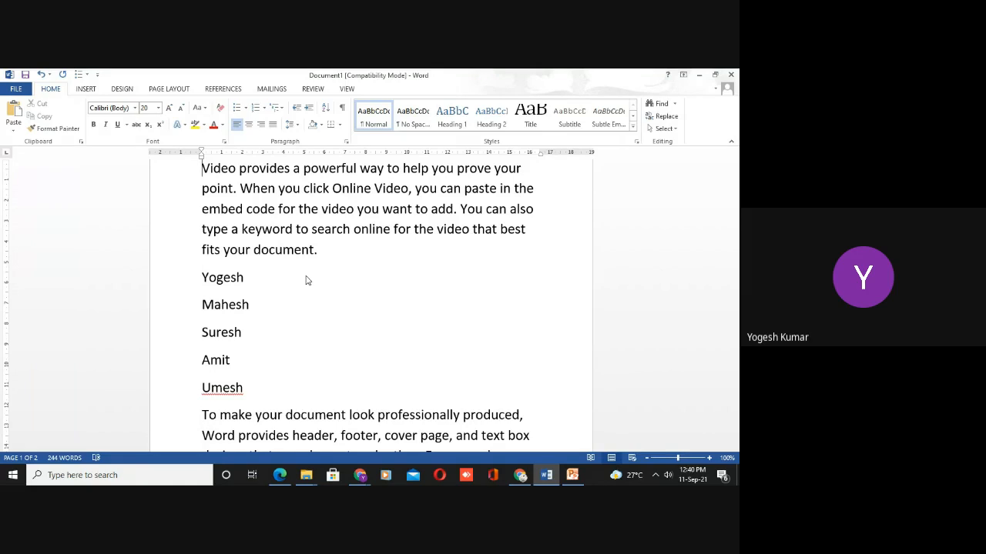
# Select the list of five names, from the line after the first paragraph to the last name.
pyautogui.press('Down')
pyautogui.press('Down')
pyautogui.press('Down')
pyautogui.press('Down')
pyautogui.press('Down')
pyautogui.press('Down')
pyautogui.press('Up')
pyautogui.hotkey('shift', 'Down')
pyautogui.hotkey('shift', 'Down')
pyautogui.hotkey('shift', 'Down')
pyautogui.hotkey('shift', 'Down')
pyautogui.hotkey('shift', 'Down')
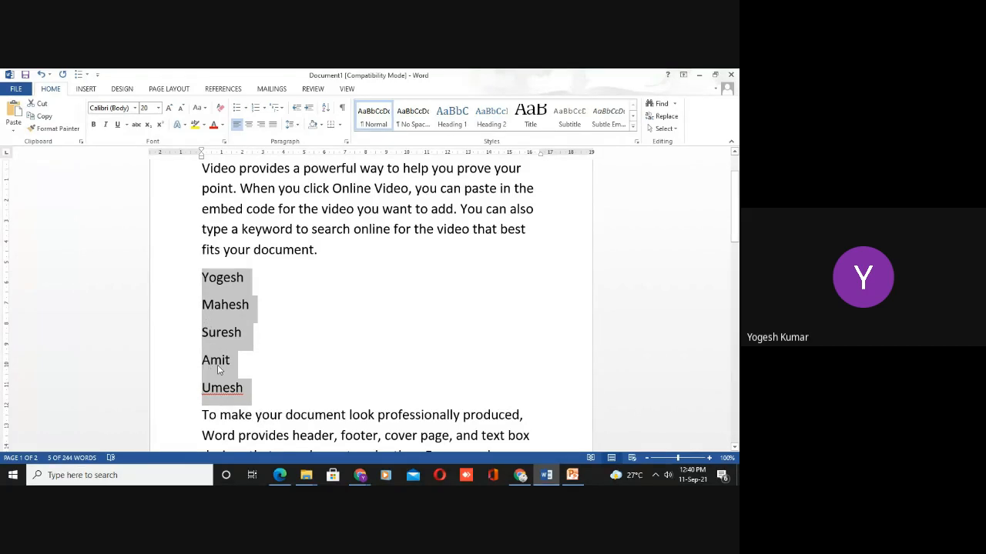
# Switch to the Google Meet window to check the call and return to the Word document.
pyautogui.click(360, 475)
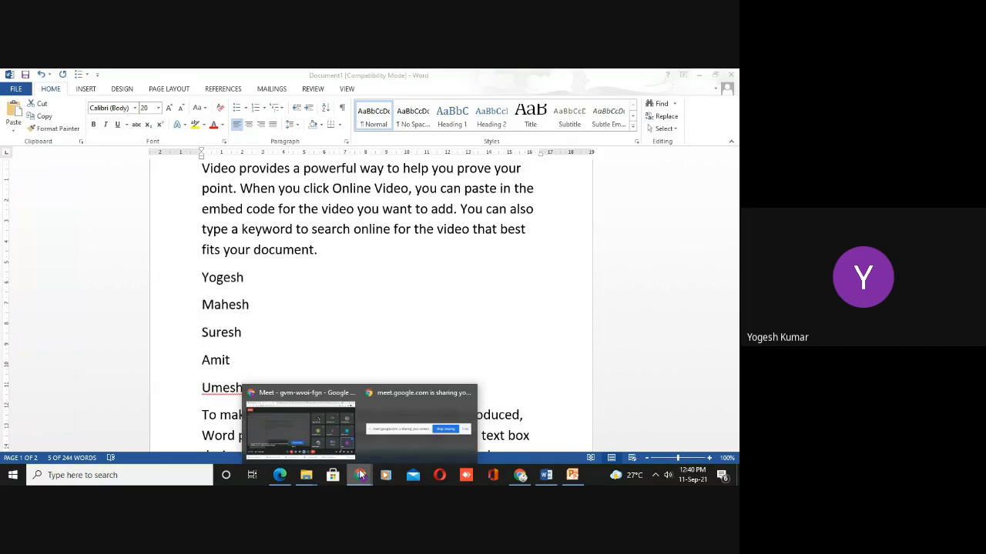
pyautogui.click(338, 446)
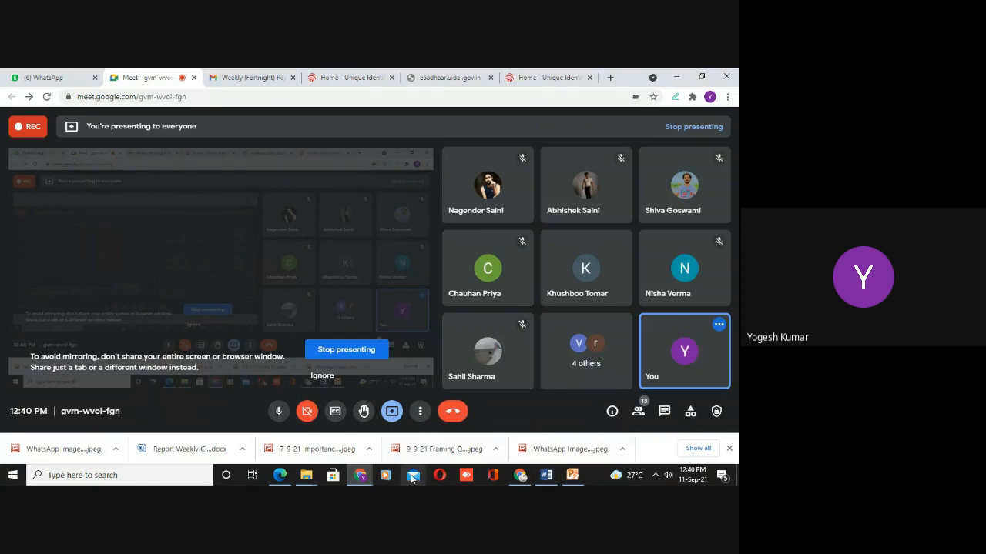
pyautogui.click(546, 475)
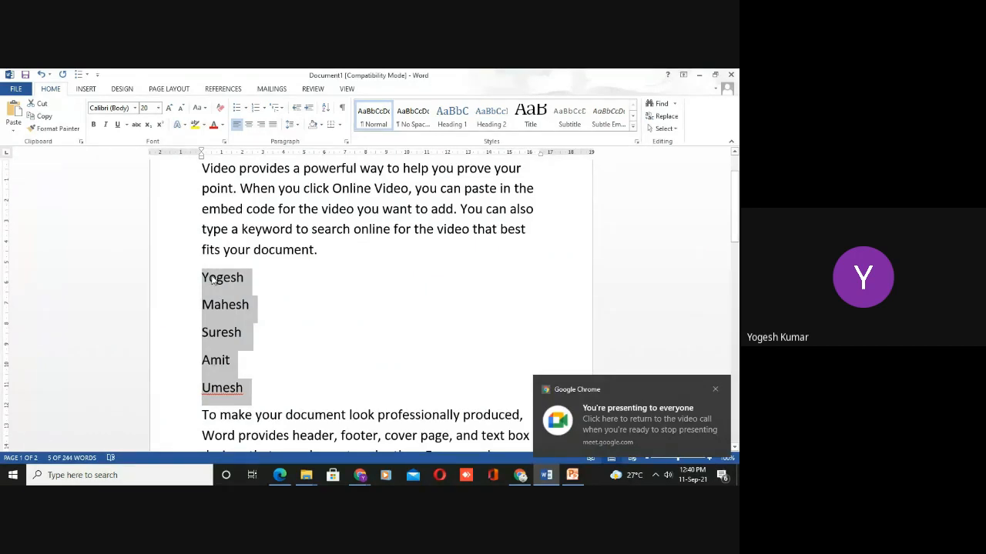
# Select the five names and sort them by paragraphs as text in ascending order.
pyautogui.click(211, 281)
pyautogui.hotkey('shift', 'Down')
pyautogui.hotkey('shift', 'Down')
pyautogui.hotkey('shift', 'Down')
pyautogui.hotkey('shift', 'Down')
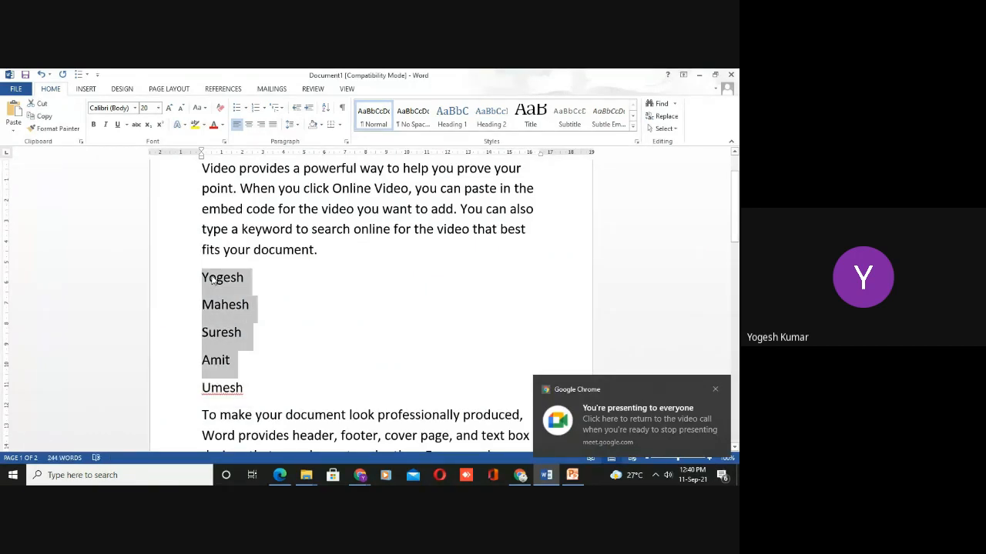
pyautogui.hotkey('shift', 'Down')
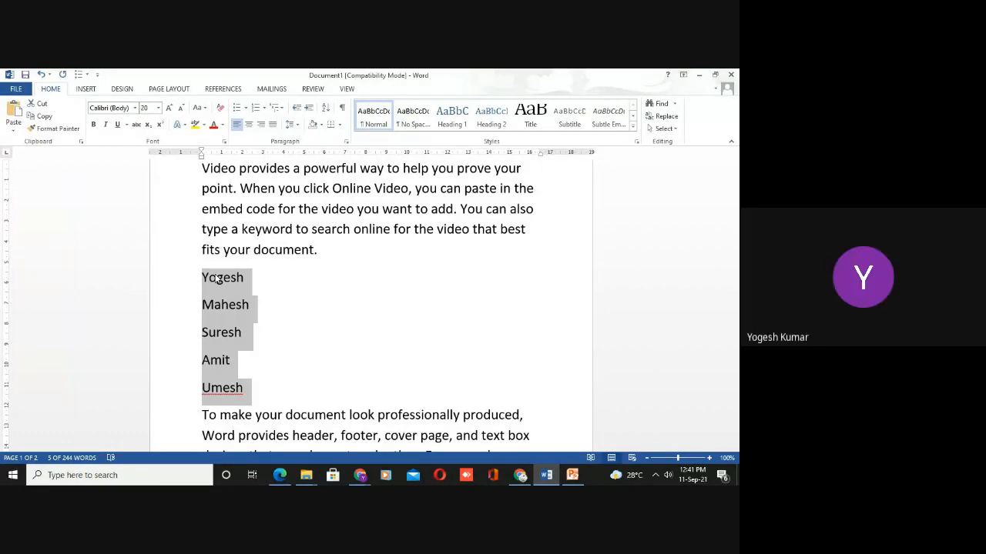
pyautogui.click(326, 111)
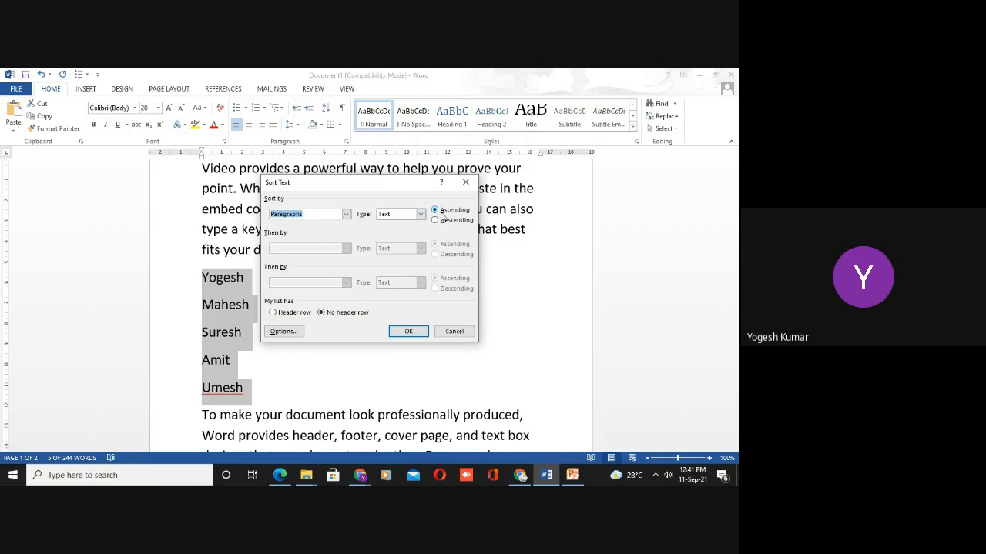
pyautogui.click(408, 331)
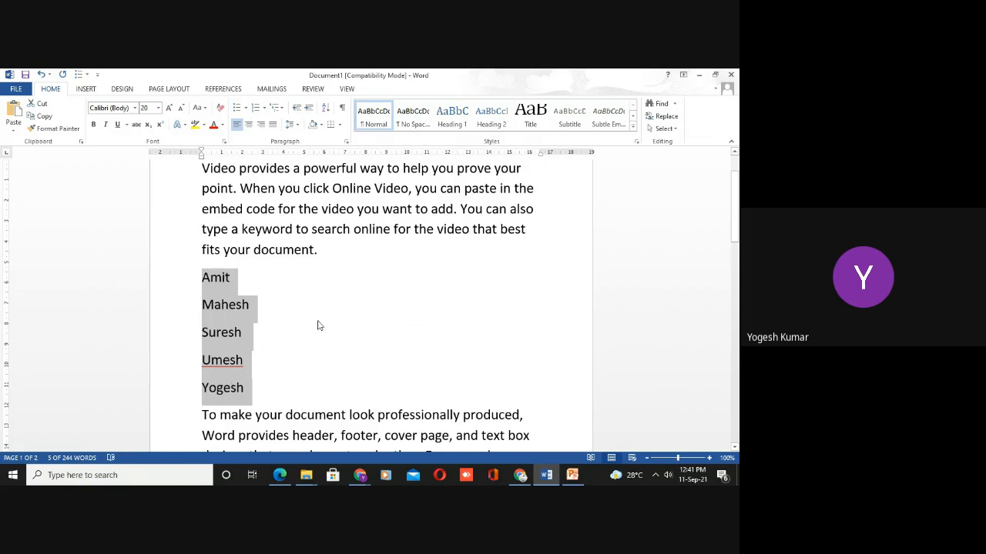
# Sort the selected names in descending order and clear the selection.
pyautogui.click(327, 110)
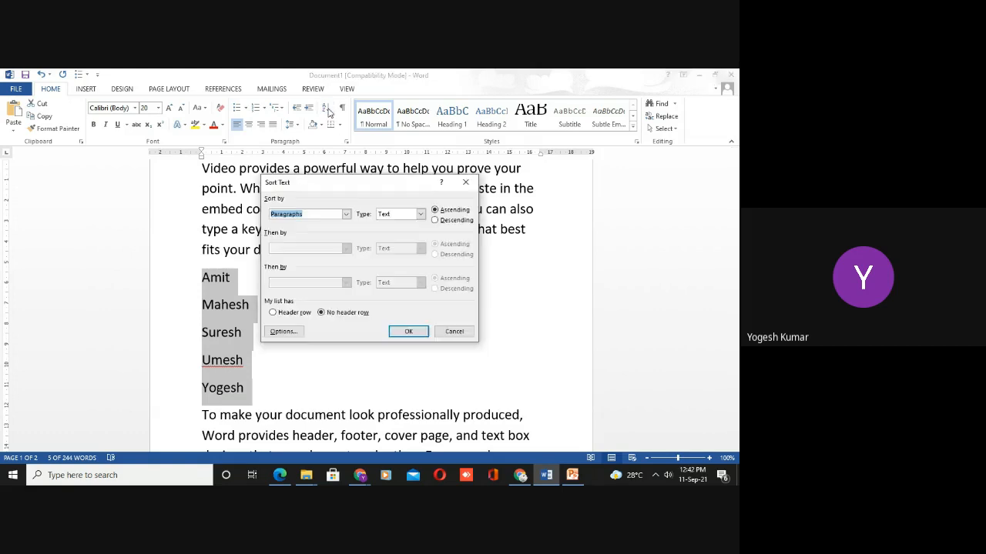
pyautogui.click(436, 220)
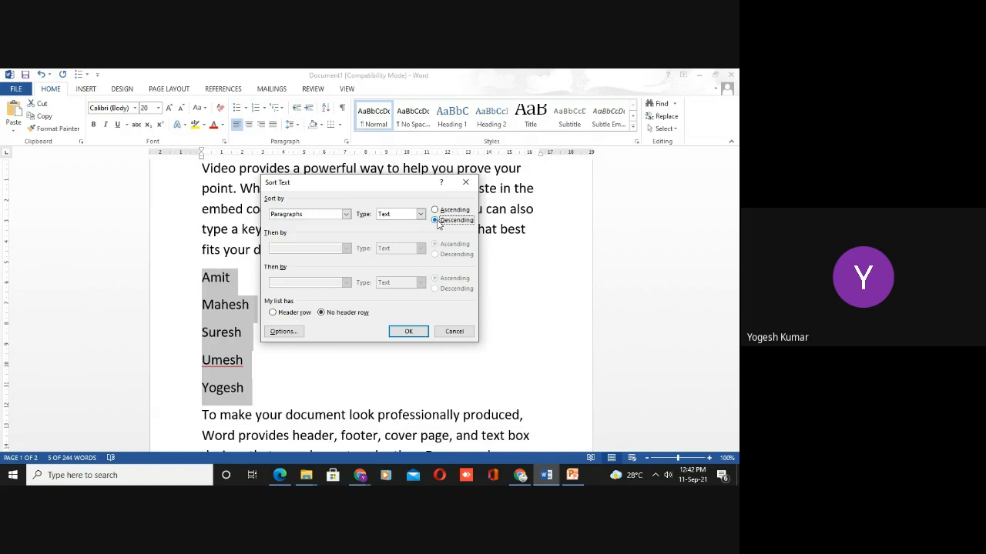
pyautogui.click(408, 332)
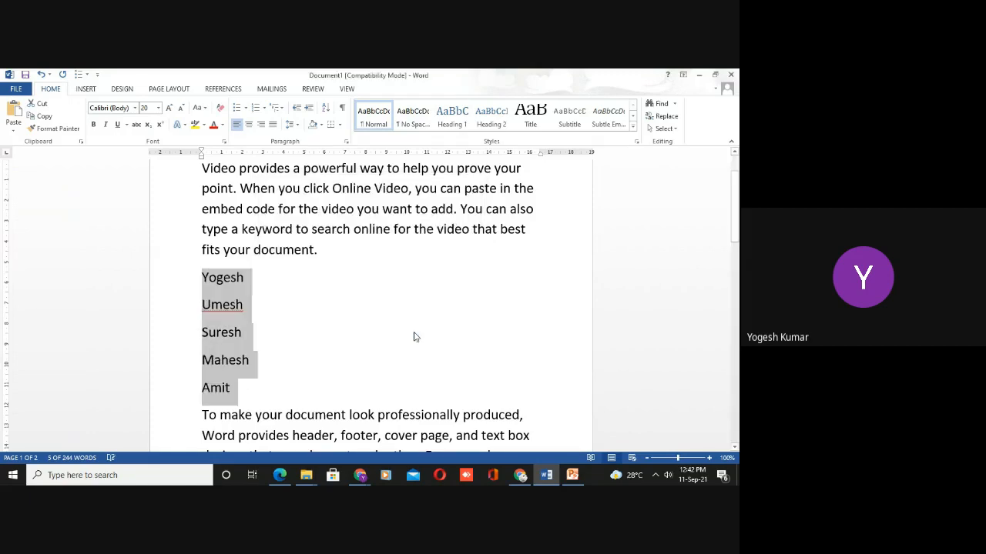
pyautogui.click(287, 383)
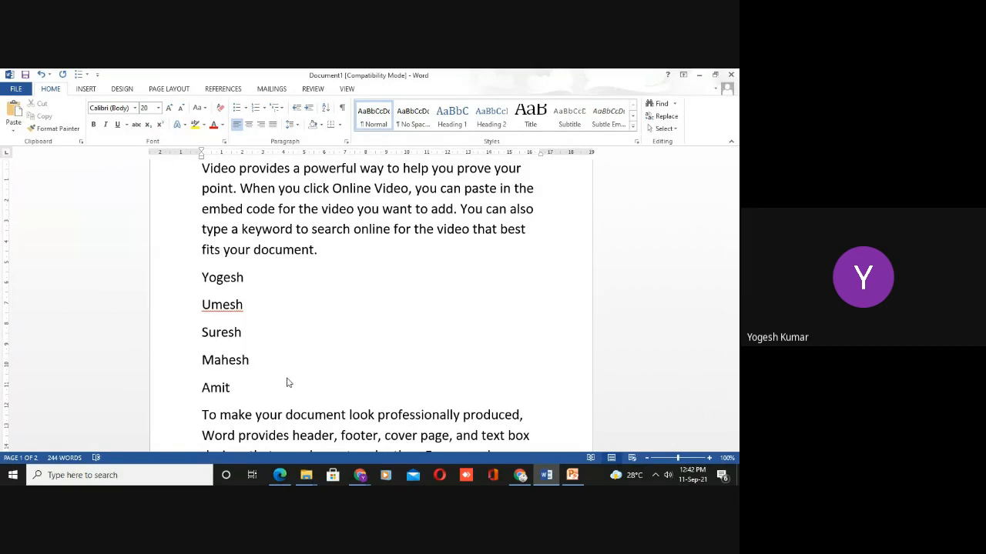
# Select the first name in the list and preview border options such as Outside Borders without applying one.
pyautogui.click(381, 332)
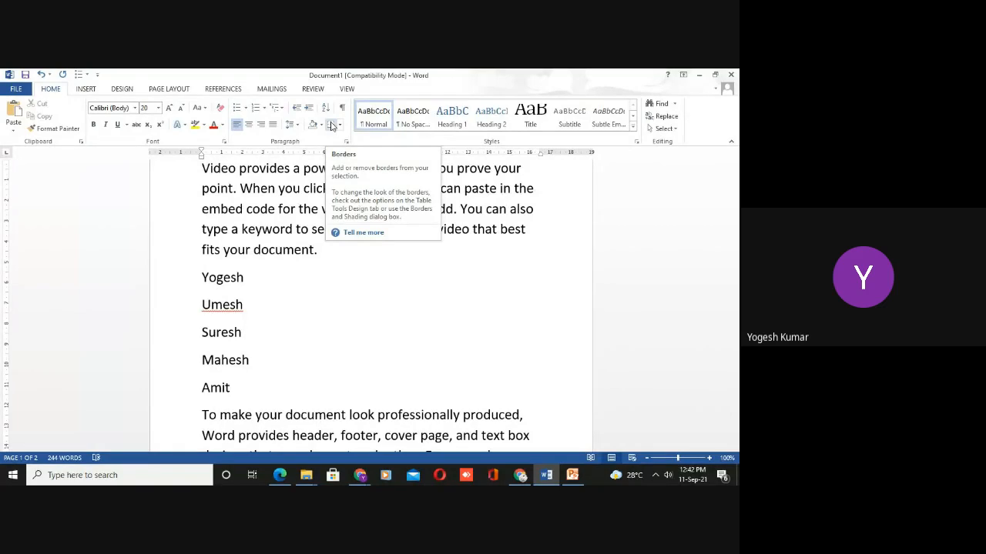
pyautogui.click(332, 248)
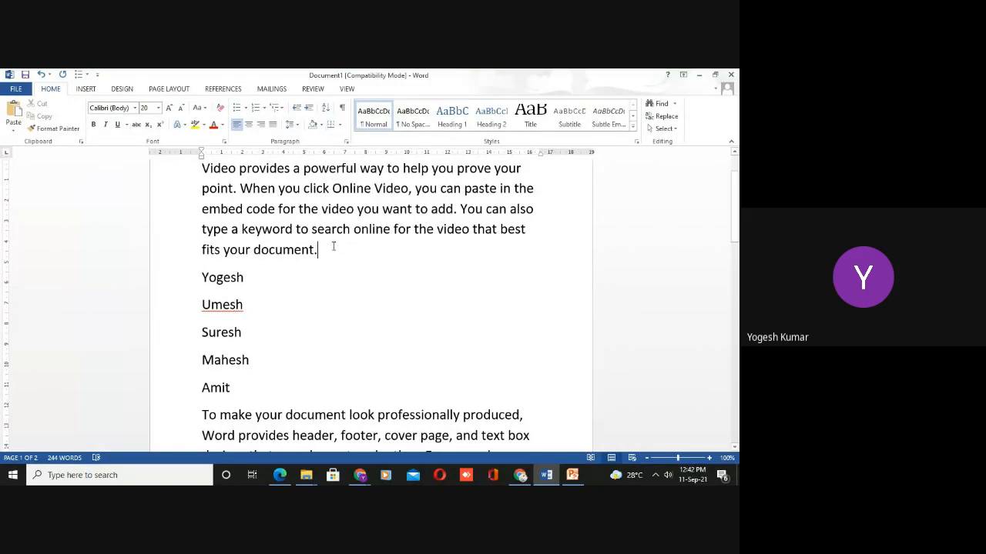
pyautogui.doubleClick(223, 277)
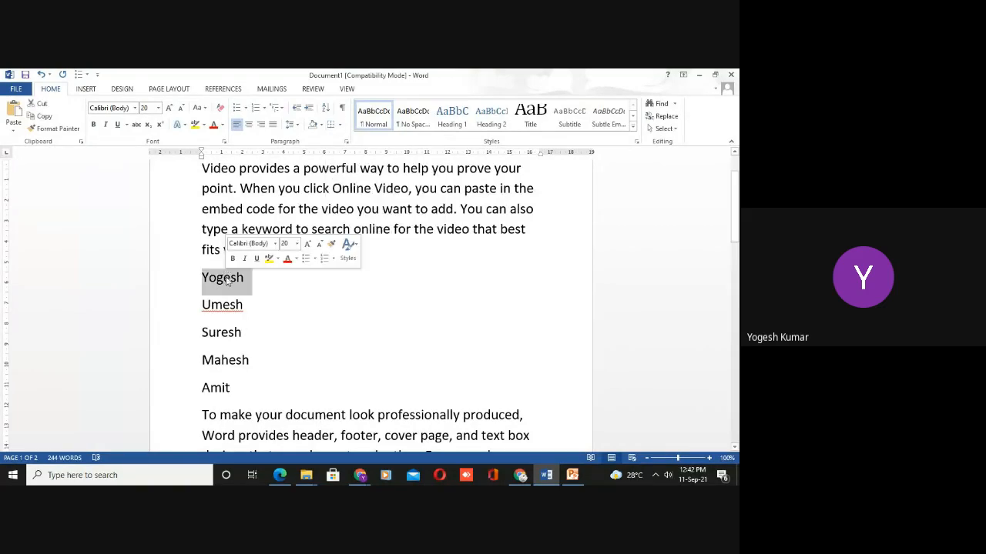
pyautogui.click(339, 124)
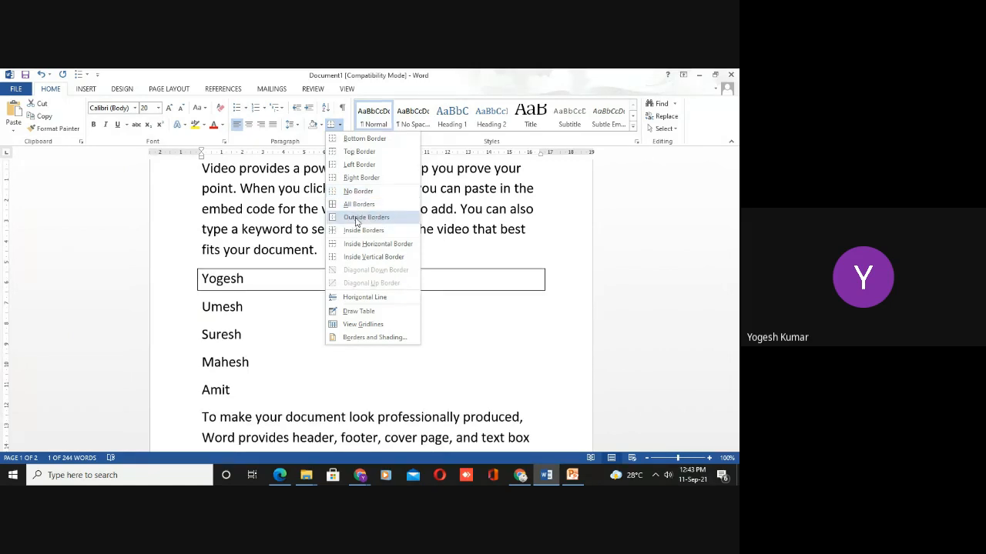
pyautogui.click(500, 321)
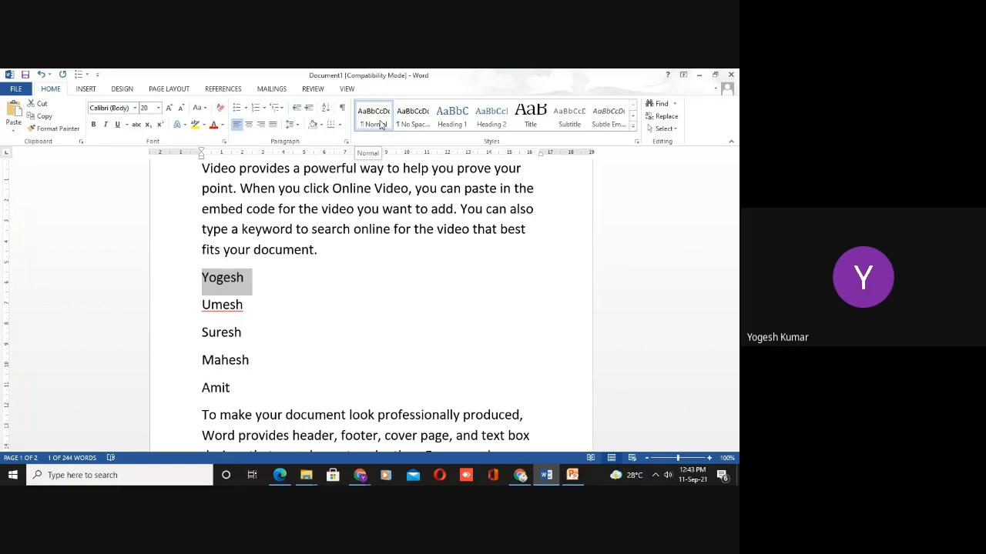
# Select the entire document text, make it bold and red, and reduce its font size to 12.
pyautogui.click(225, 190)
pyautogui.hotkey('ctrl', 'a')
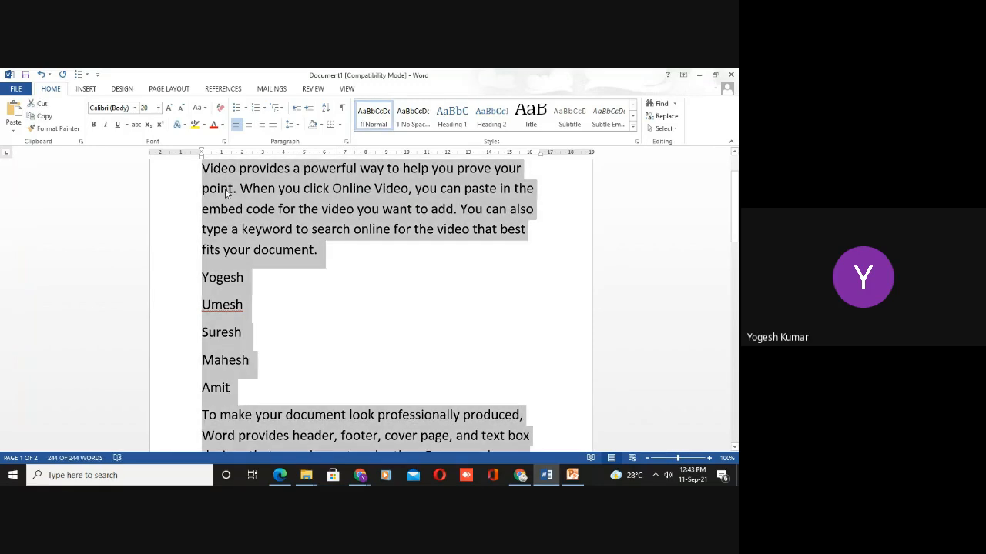
pyautogui.click(93, 125)
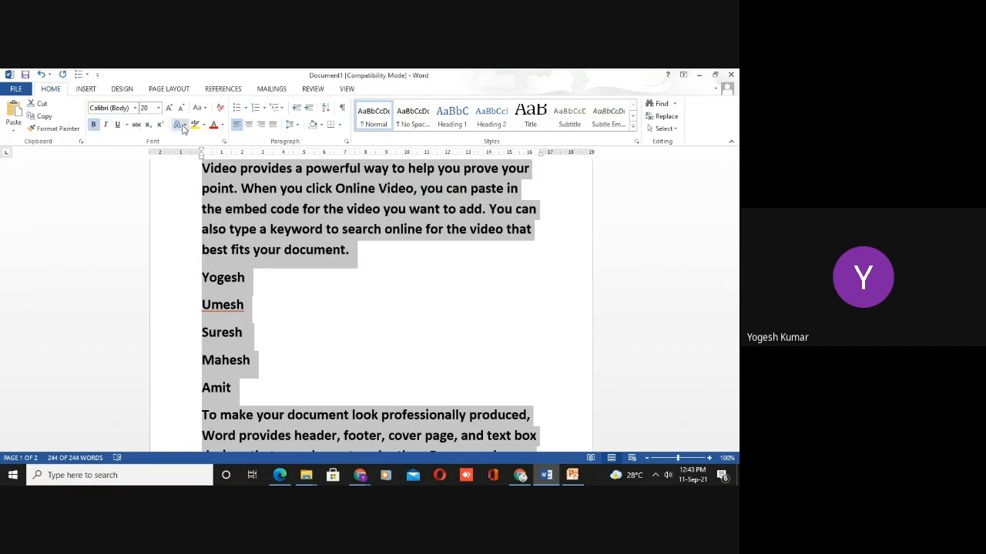
pyautogui.click(215, 126)
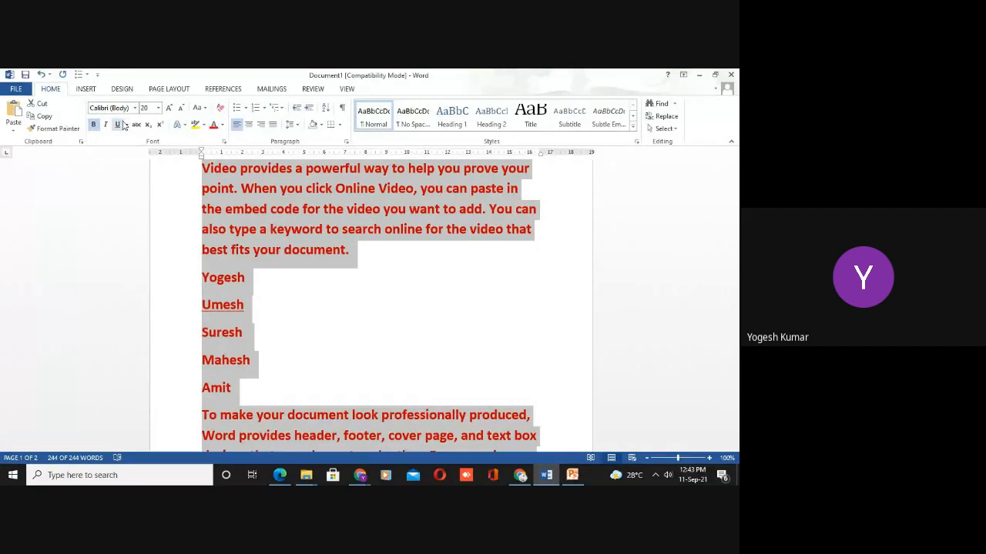
pyautogui.click(178, 110)
pyautogui.click(179, 111)
pyautogui.click(181, 112)
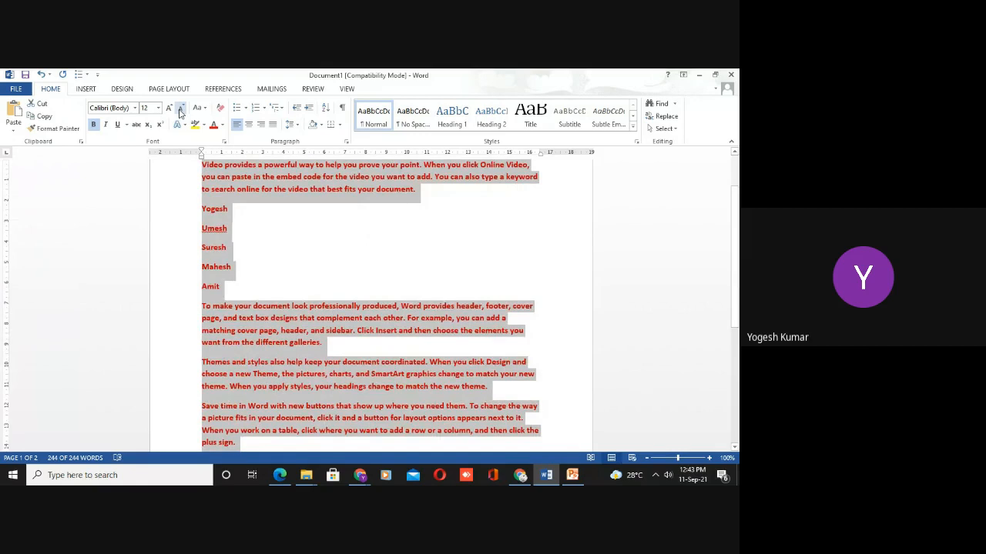
# Apply the Normal style to the whole text, view more of the available styles, and clear the selection.
pyautogui.click(371, 115)
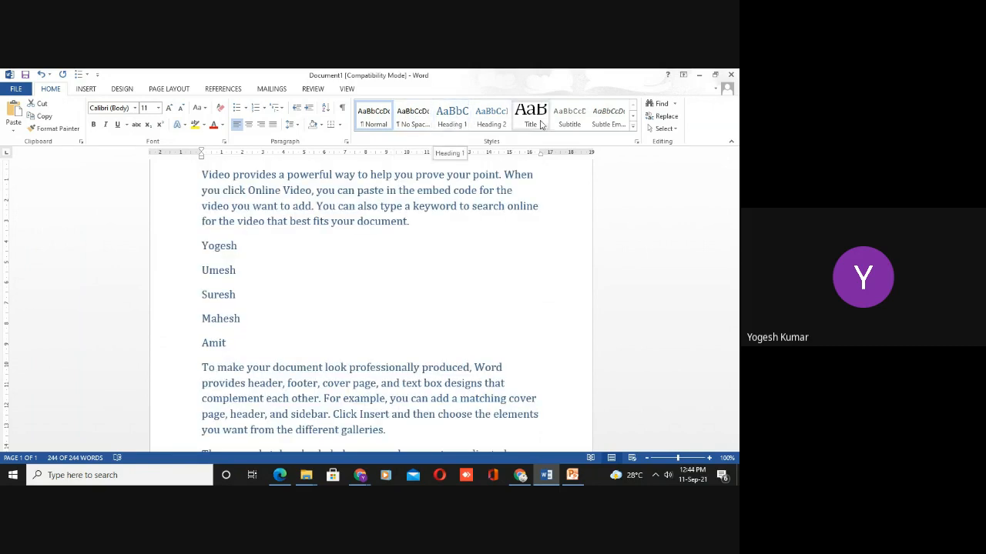
pyautogui.click(634, 120)
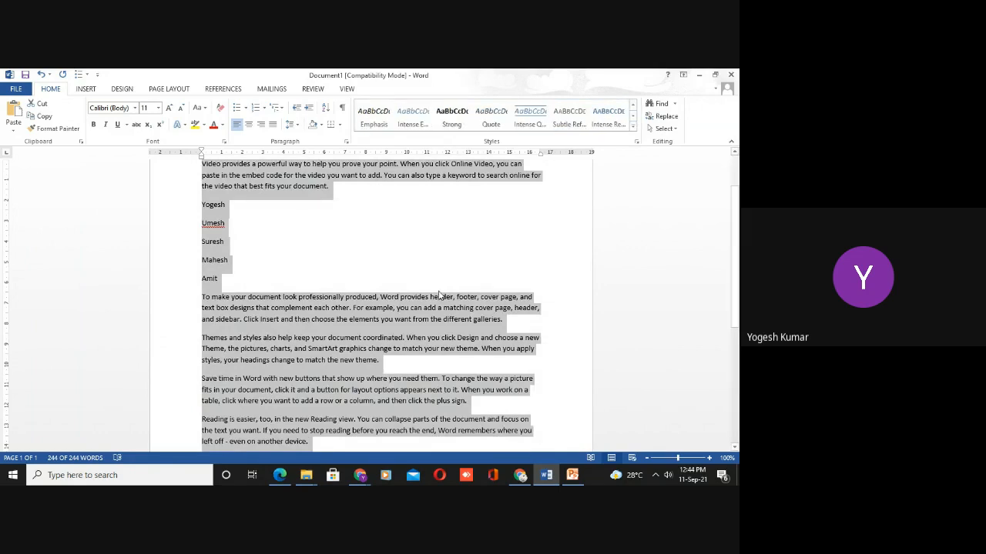
pyautogui.click(343, 281)
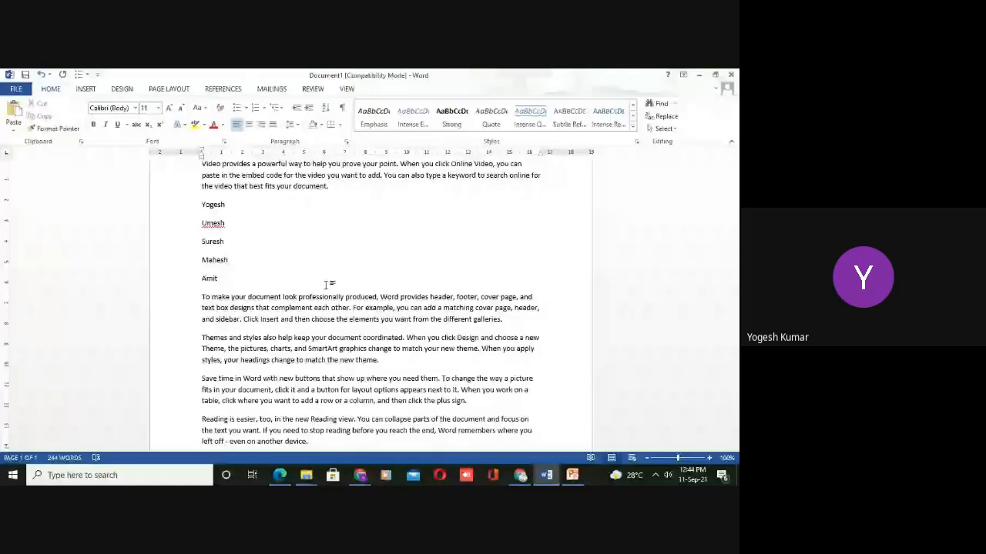
# Search the document for "You" and close the search.
pyautogui.click(285, 262)
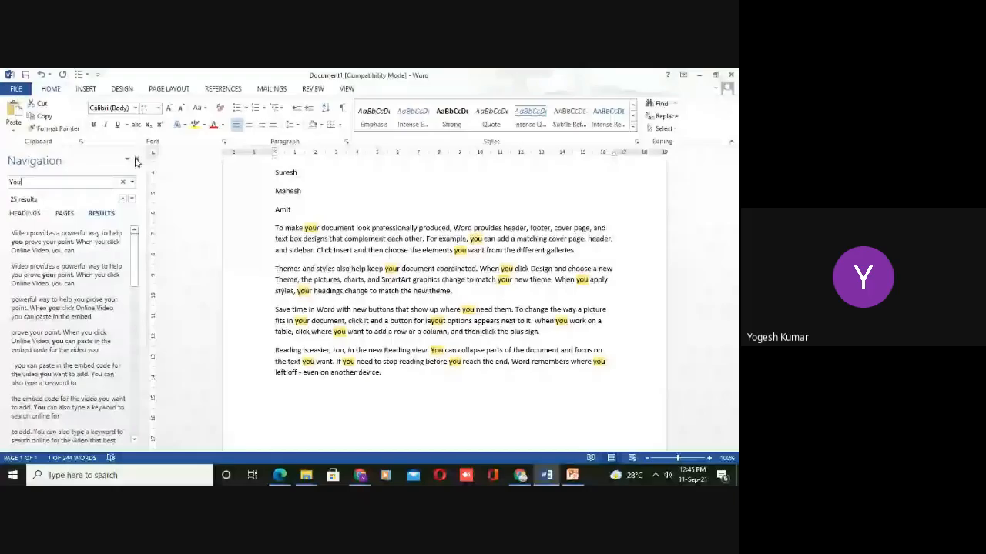
pyautogui.click(137, 161)
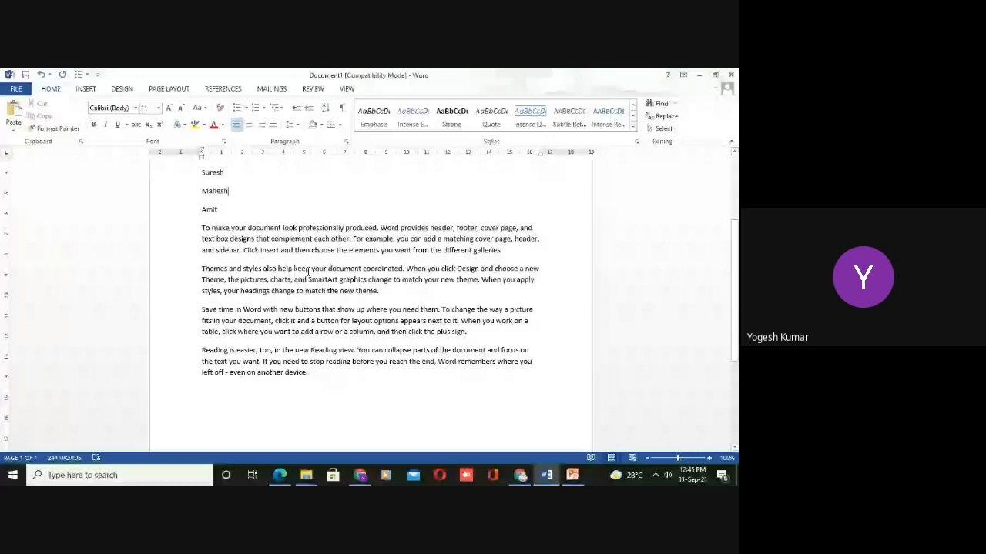
# Replace every occurrence of "Text" with "Best" throughout the document and close Find and Replace.
pyautogui.hotkey('ctrl', 'h')
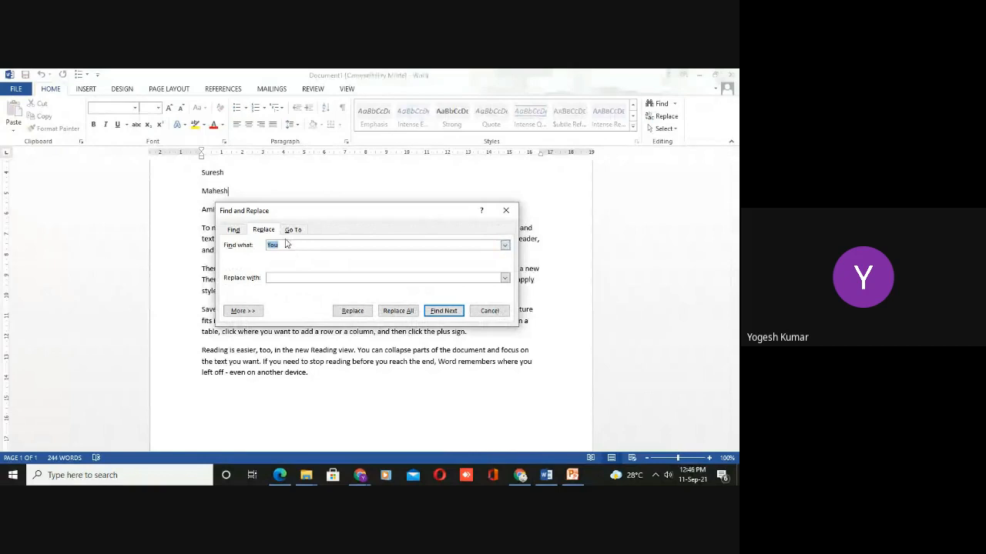
pyautogui.click(286, 244)
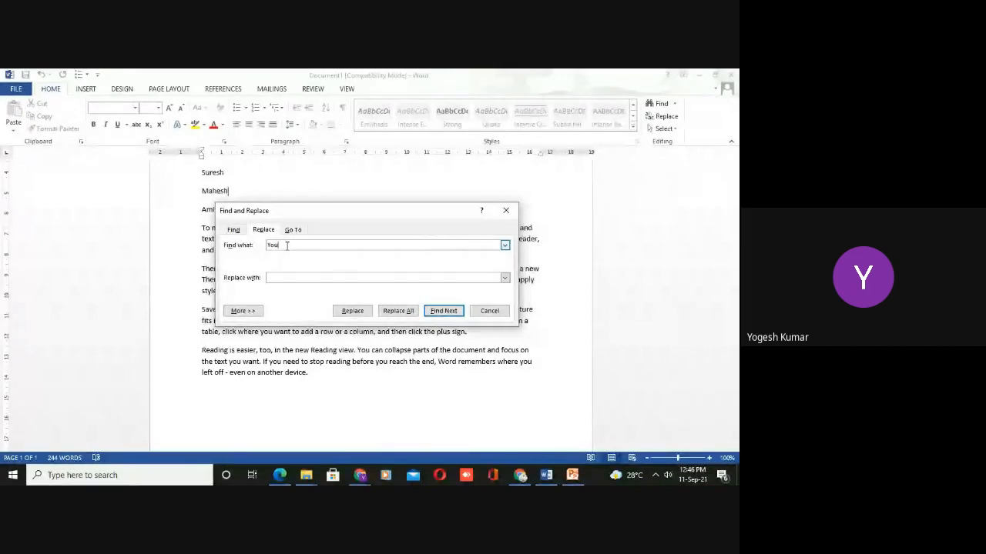
pyautogui.press('BackSpace')
pyautogui.press('BackSpace')
pyautogui.press('BackSpace')
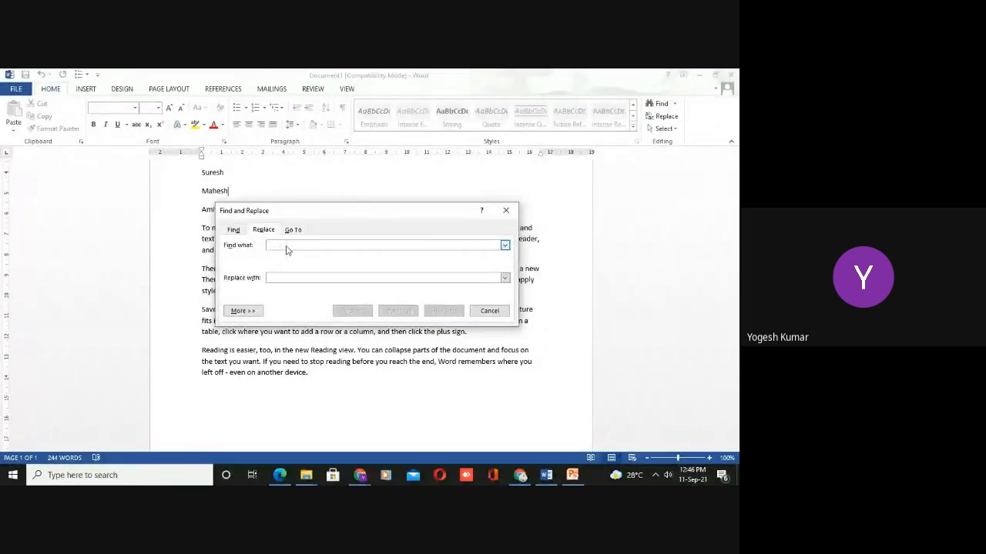
pyautogui.write('Text')
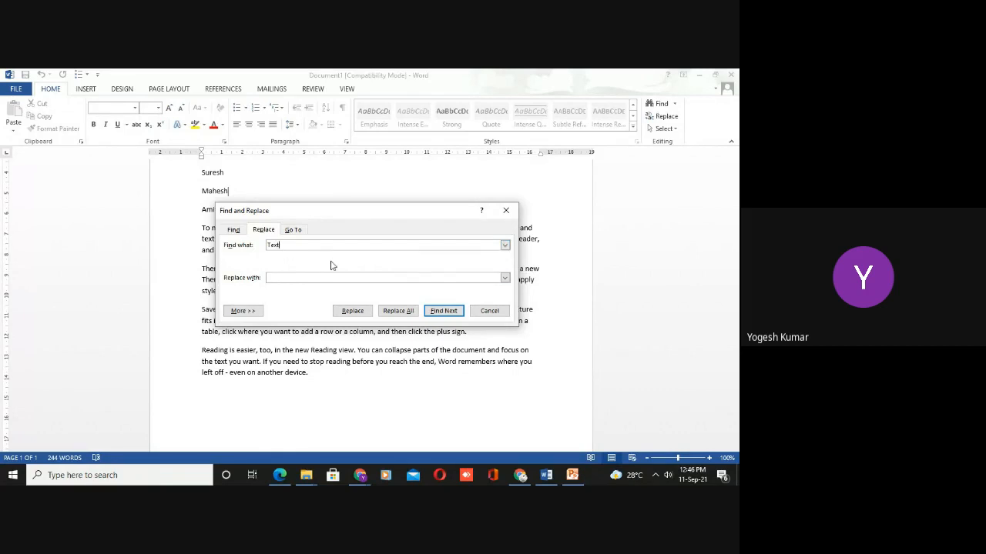
pyautogui.click(278, 278)
pyautogui.write('p')
pyautogui.press('BackSpace')
pyautogui.write('Best')
pyautogui.click(398, 311)
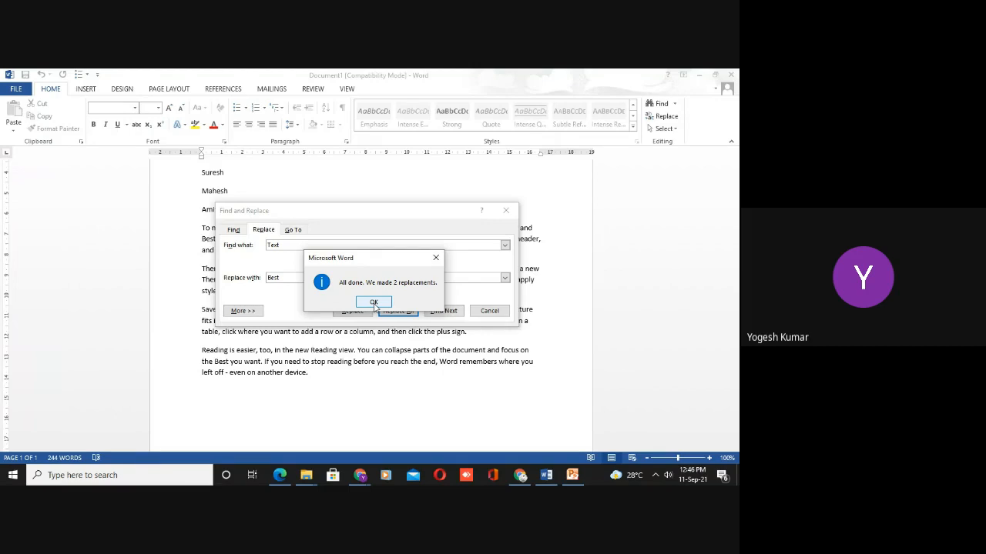
pyautogui.click(373, 303)
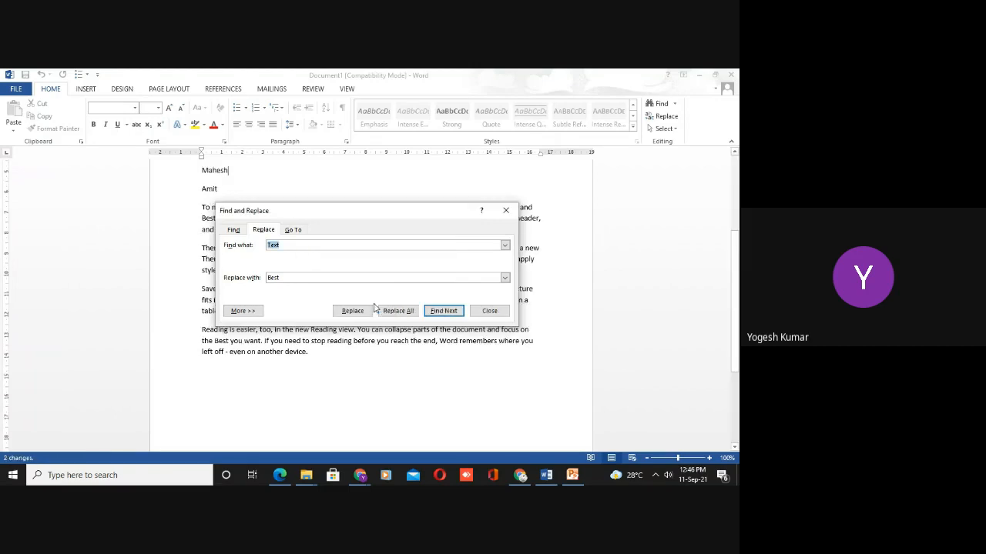
pyautogui.click(506, 210)
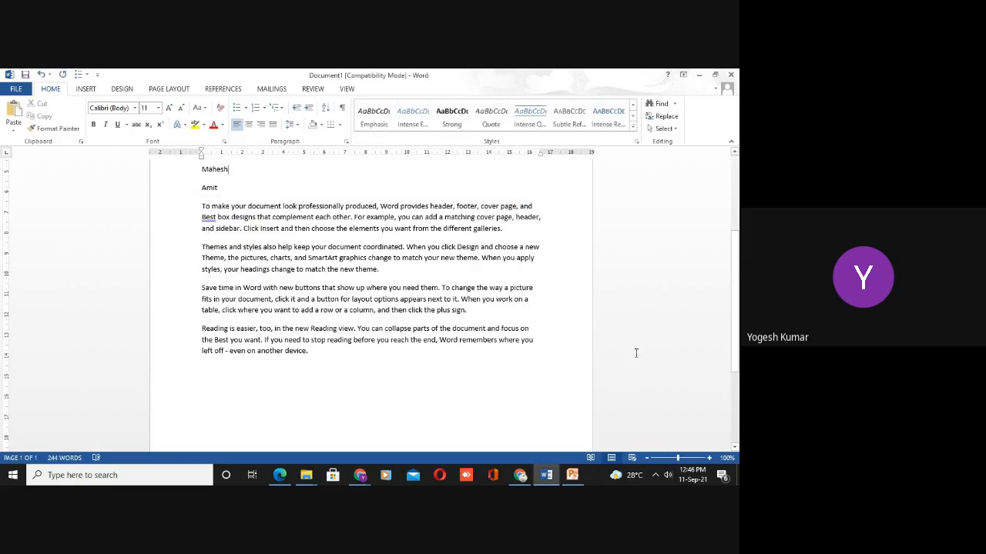
# Search the document for "best" and close the search.
pyautogui.moveTo(737, 328)
pyautogui.mouseDown()
pyautogui.moveTo(737, 266)
pyautogui.moveTo(737, 308)
pyautogui.mouseUp()
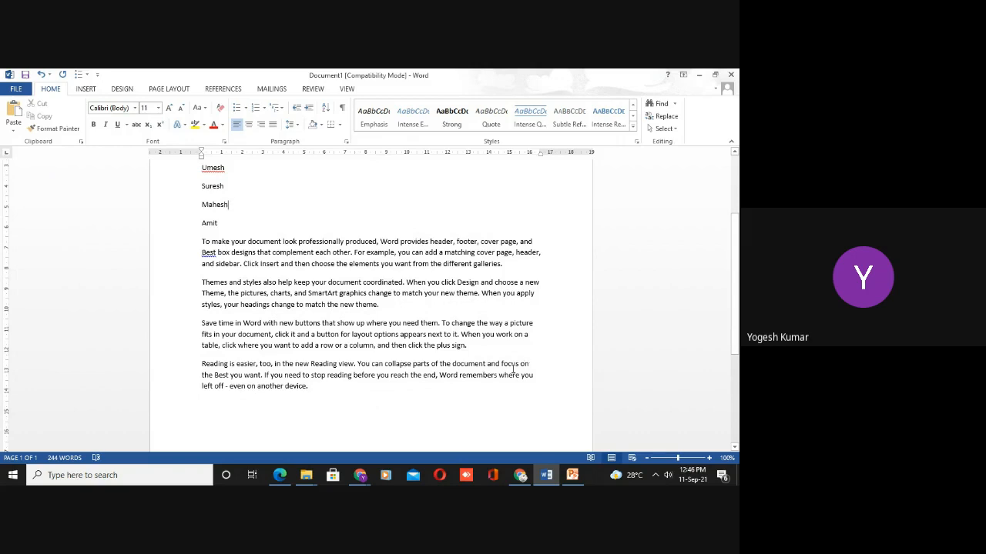
pyautogui.hotkey('ctrl', 'f')
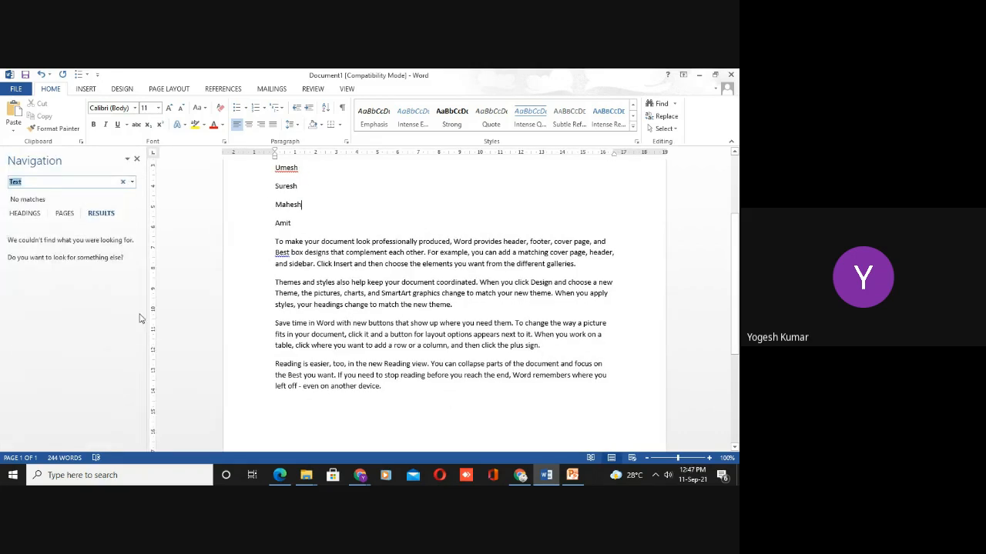
pyautogui.click(51, 183)
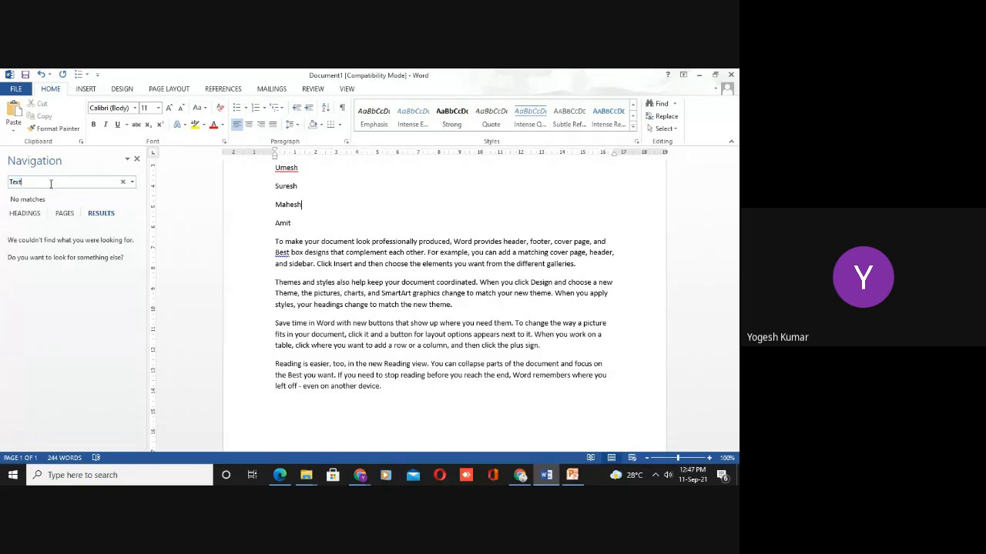
pyautogui.press('BackSpace')
pyautogui.press('BackSpace')
pyautogui.press('BackSpace')
pyautogui.press('BackSpace')
pyautogui.write('b')
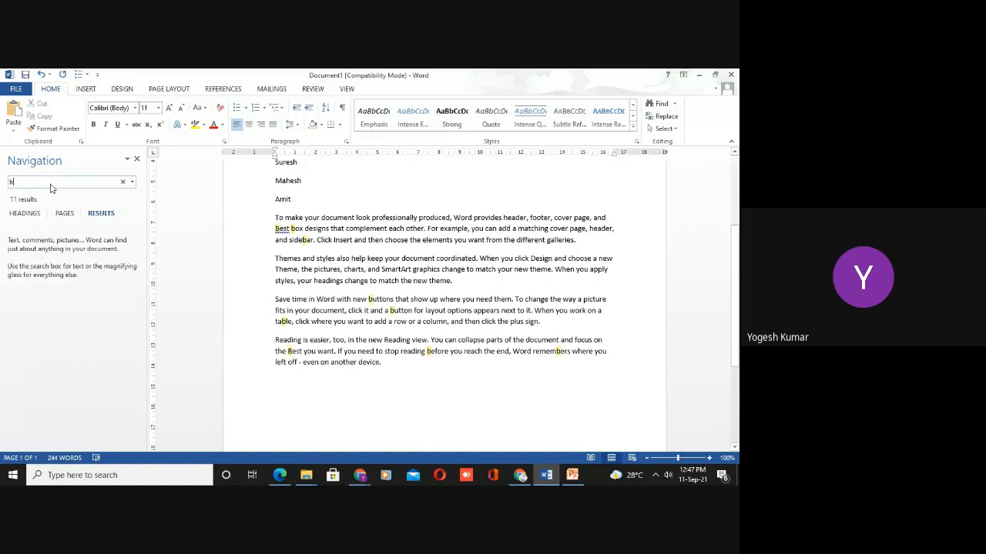
pyautogui.write('est')
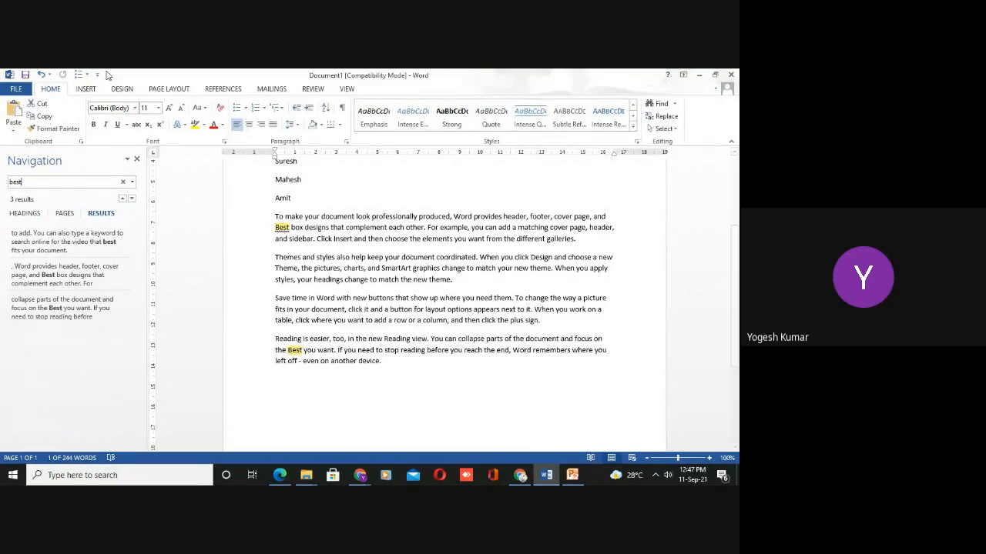
pyautogui.click(137, 160)
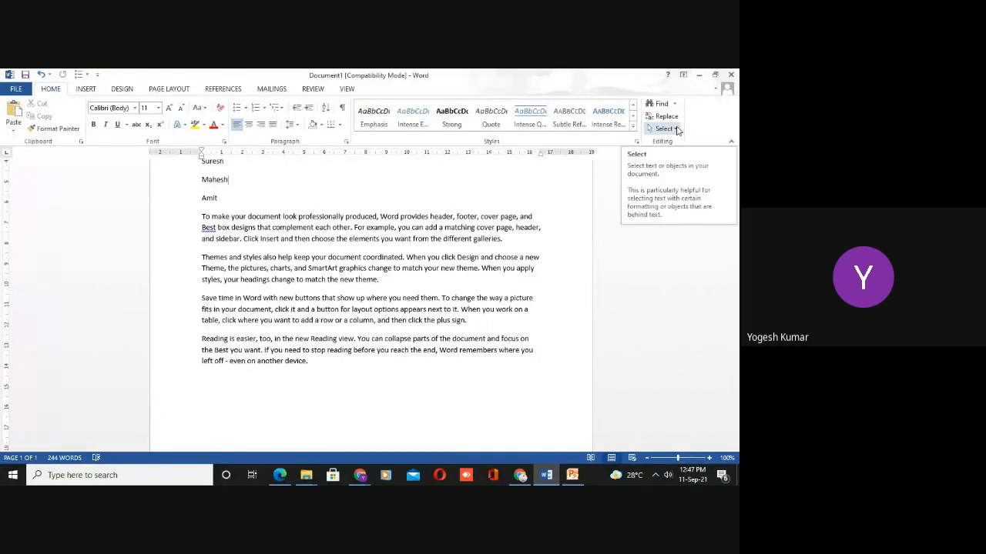
# Select the entire document text and clear the selection, placing the cursor in the empty line after the last paragraph.
pyautogui.click(403, 382)
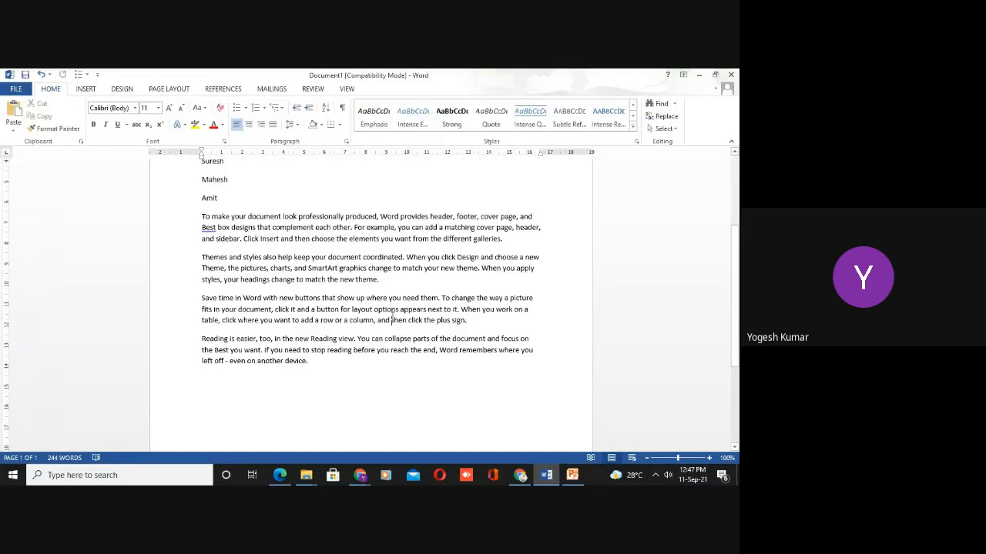
pyautogui.hotkey('ctrl', 'a')
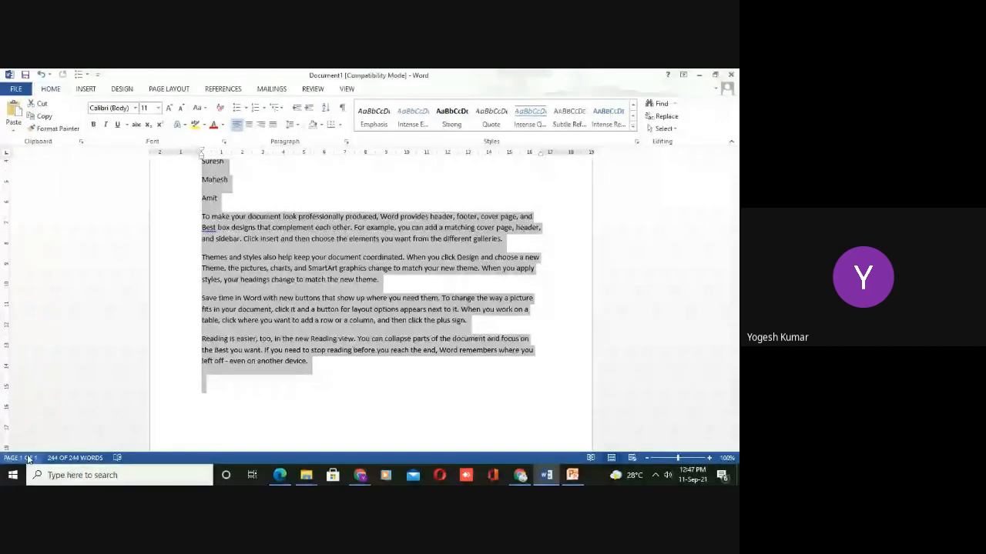
pyautogui.click(372, 375)
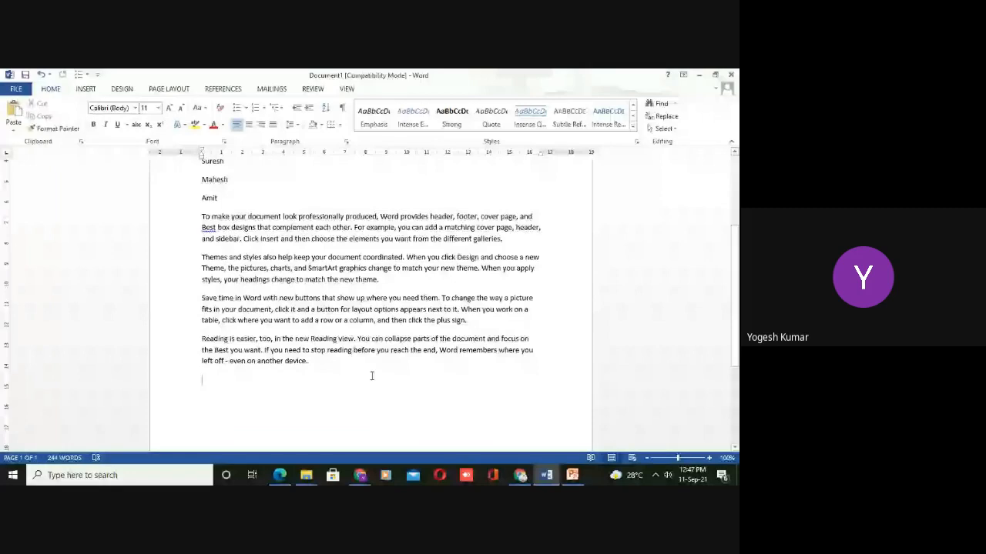
# Add blank lines after the last paragraph until the document runs onto a second page, and return the cursor to page 1.
pyautogui.press('Return')
pyautogui.press('Return')
pyautogui.press('Return')
pyautogui.press('Return')
pyautogui.press('Return')
pyautogui.press('Return')
pyautogui.press('Return')
pyautogui.press('Return')
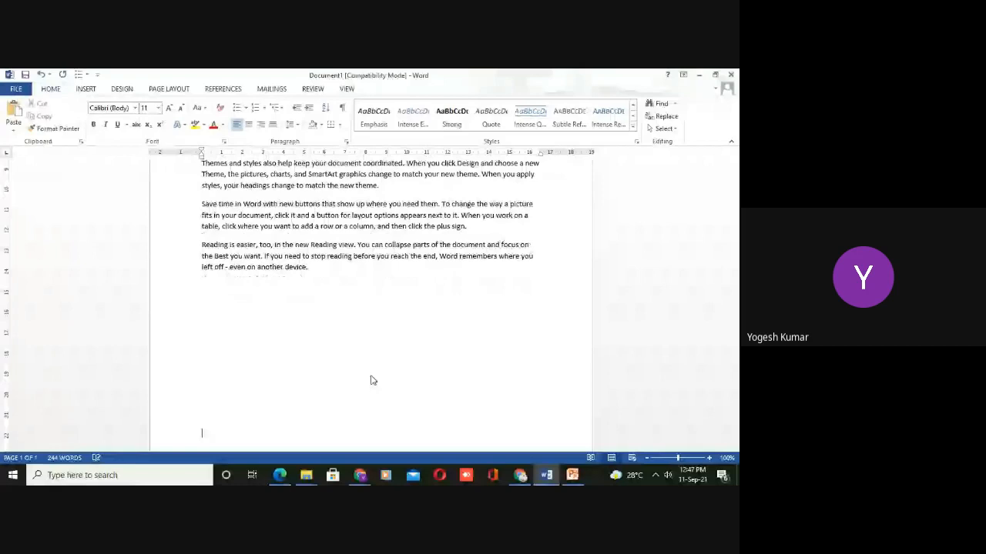
pyautogui.press('Return')
pyautogui.press('Return')
pyautogui.press('Return')
pyautogui.press('Return')
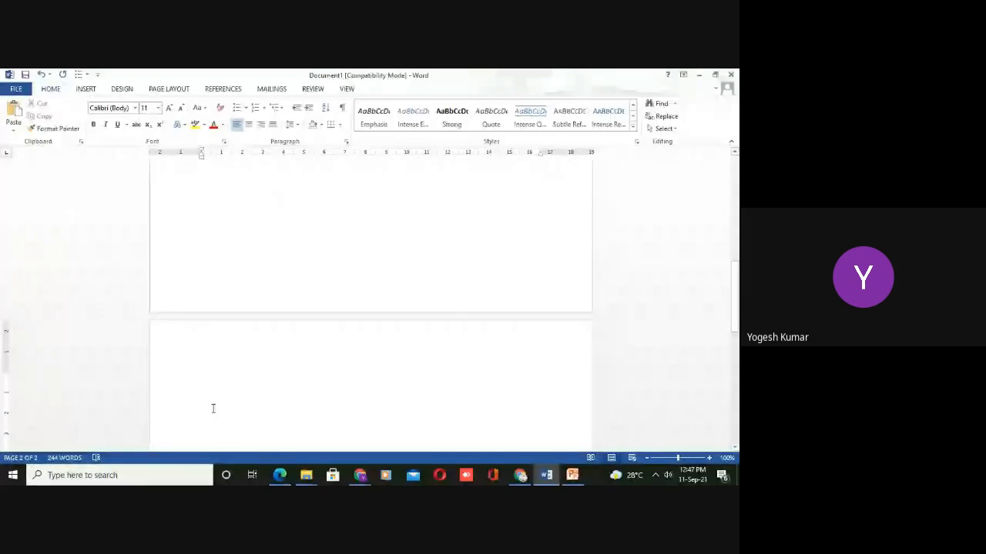
pyautogui.click(262, 220)
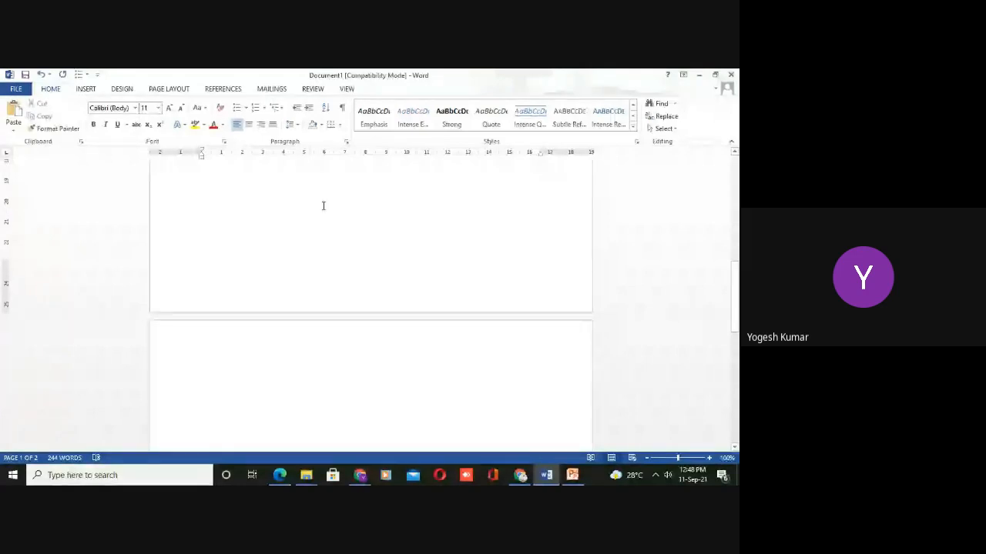
# Zoom out to 30% to view both pages together, and zoom back in to 80%.
pyautogui.click(647, 461)
pyautogui.click(646, 460)
pyautogui.click(647, 461)
pyautogui.click(647, 460)
pyautogui.click(646, 461)
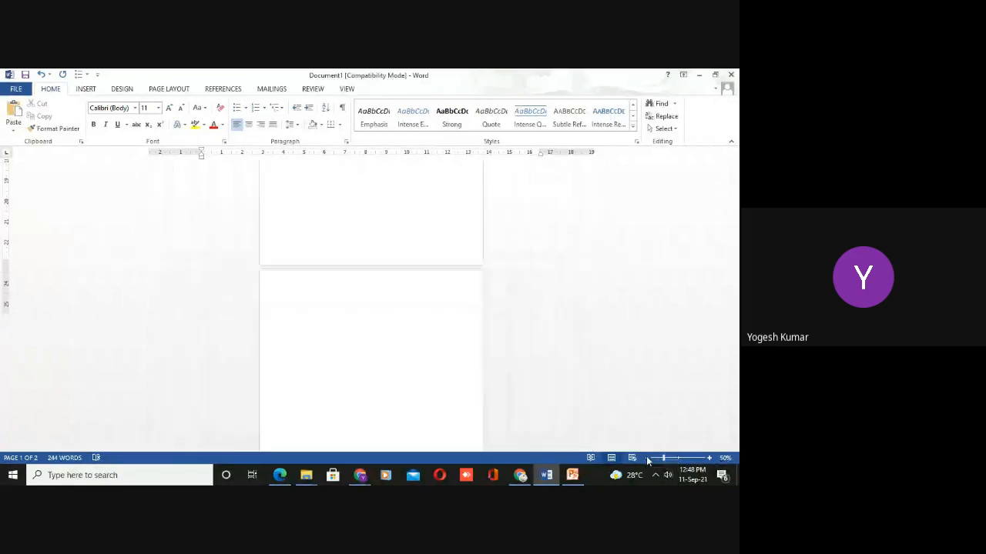
pyautogui.click(647, 461)
pyautogui.click(647, 460)
pyautogui.click(647, 461)
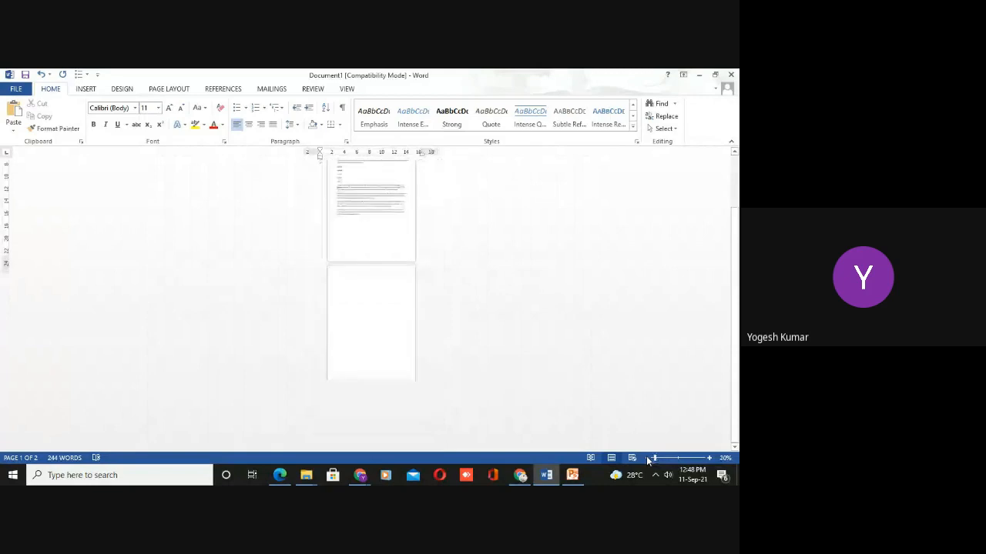
pyautogui.click(710, 459)
pyautogui.click(710, 459)
pyautogui.click(710, 459)
pyautogui.click(710, 459)
pyautogui.click(710, 459)
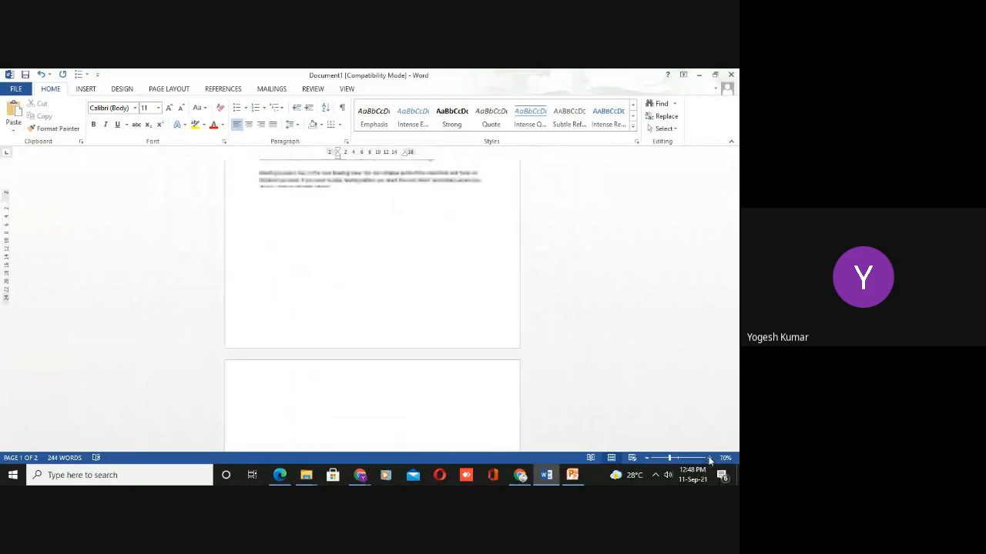
pyautogui.click(710, 459)
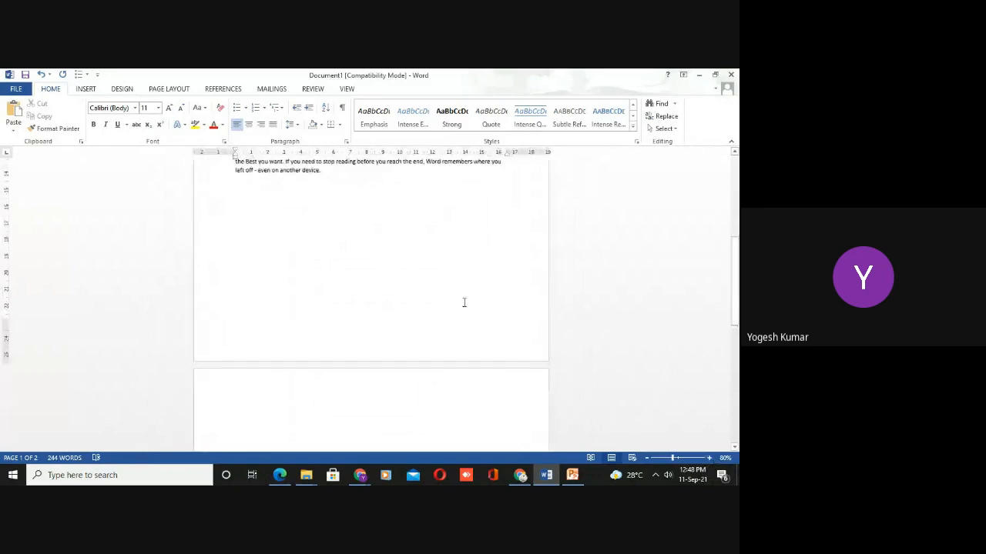
# Move the cursor up to the first line of the document and restore the zoom to 100%.
pyautogui.press('Up')
pyautogui.press('Up')
pyautogui.press('Up')
pyautogui.press('Up')
pyautogui.press('Up')
pyautogui.press('Up')
pyautogui.press('Up')
pyautogui.press('Up')
pyautogui.press('Up')
pyautogui.press('Up')
pyautogui.press('Up')
pyautogui.press('Up')
pyautogui.press('Up')
pyautogui.press('Up')
pyautogui.press('Up')
pyautogui.press('Up')
pyautogui.press('Up')
pyautogui.press('Up')
pyautogui.press('Up')
pyautogui.press('Up')
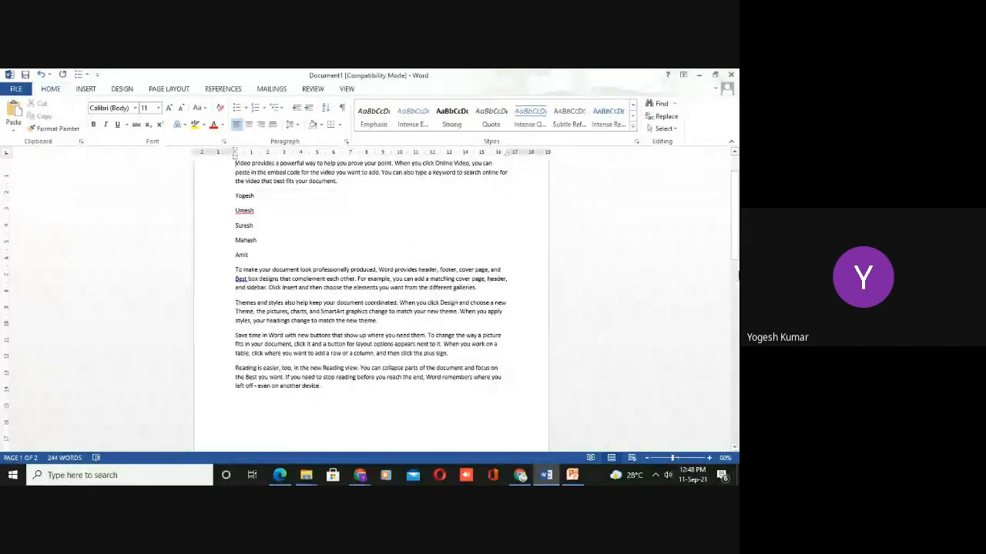
pyautogui.click(710, 458)
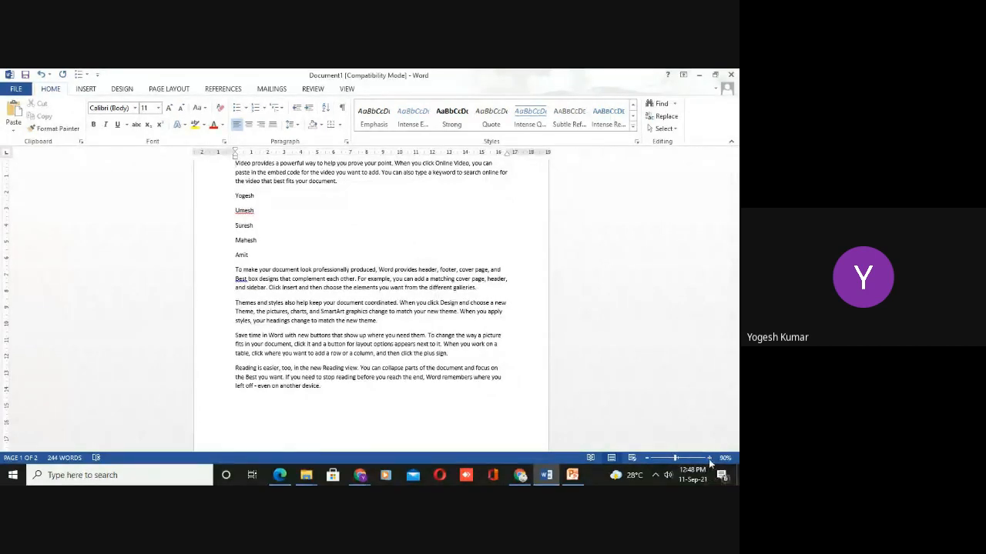
pyautogui.click(709, 458)
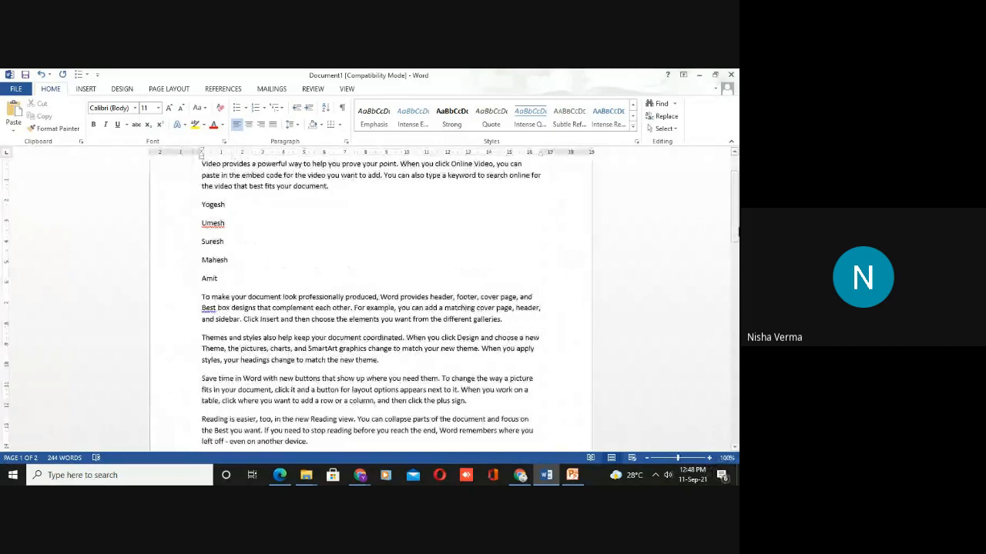
pyautogui.moveTo(735, 231); pyautogui.dragTo(735, 212)
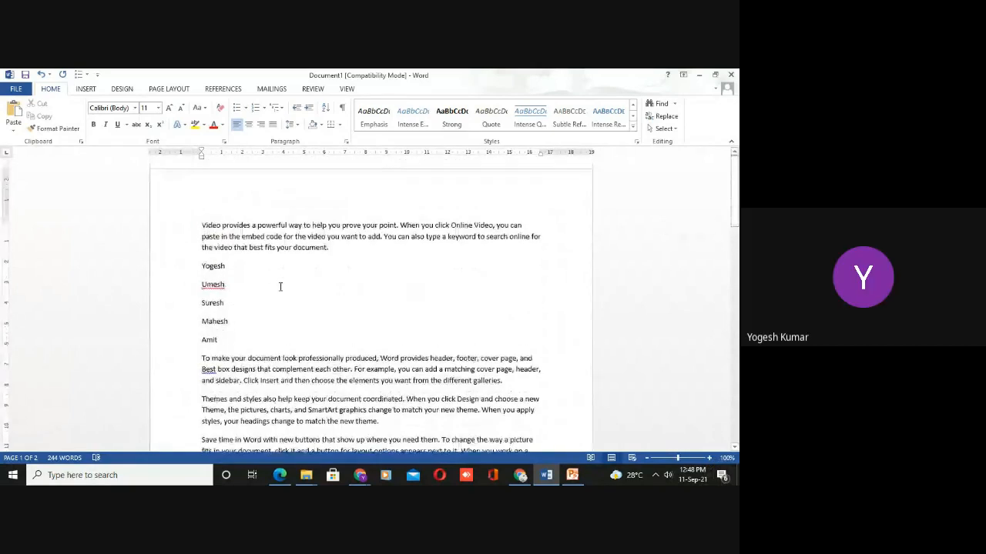
# Select the word "When" in the first paragraph, select the whole paragraph, and clear the selection.
pyautogui.doubleClick(407, 225)
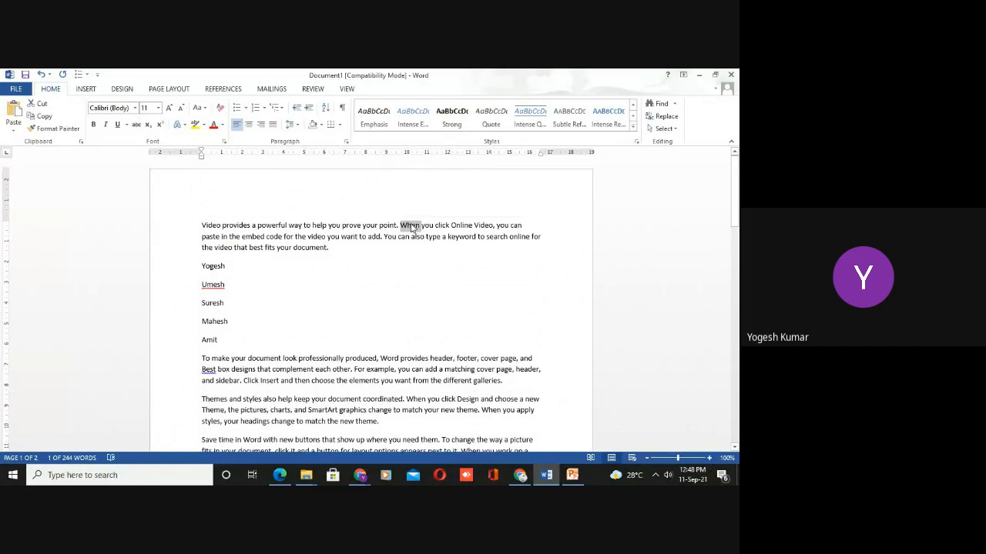
pyautogui.click(410, 228)
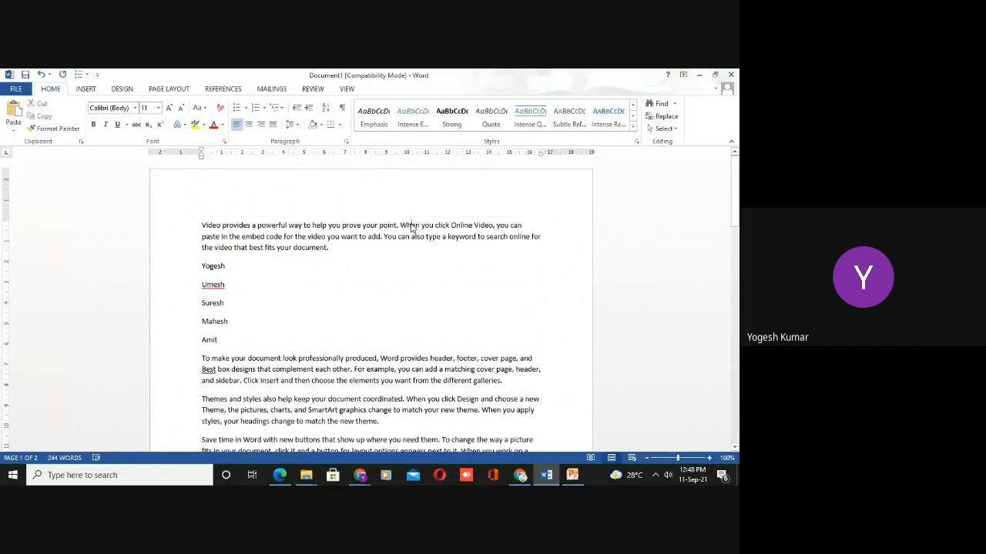
pyautogui.click(332, 250)
pyautogui.tripleClick(326, 236)
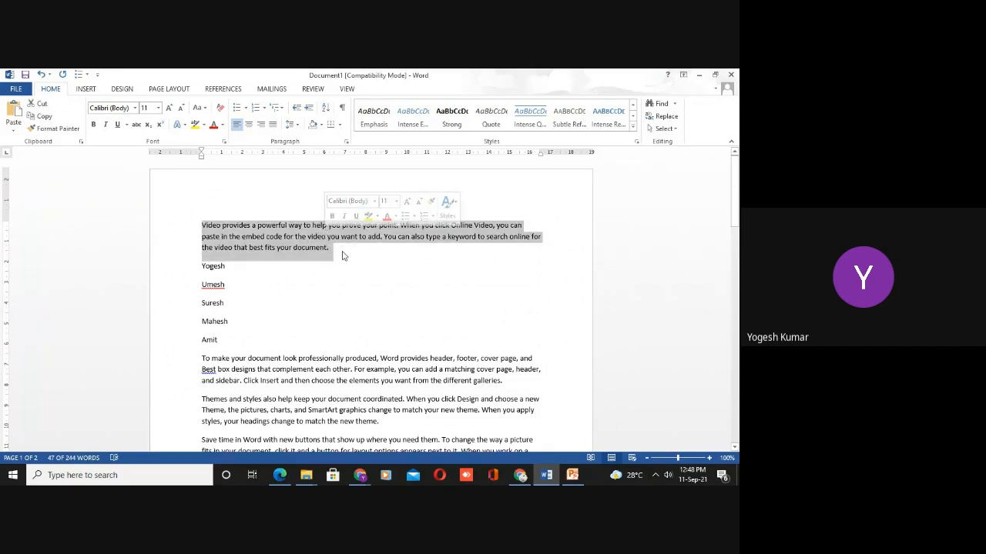
pyautogui.click(344, 259)
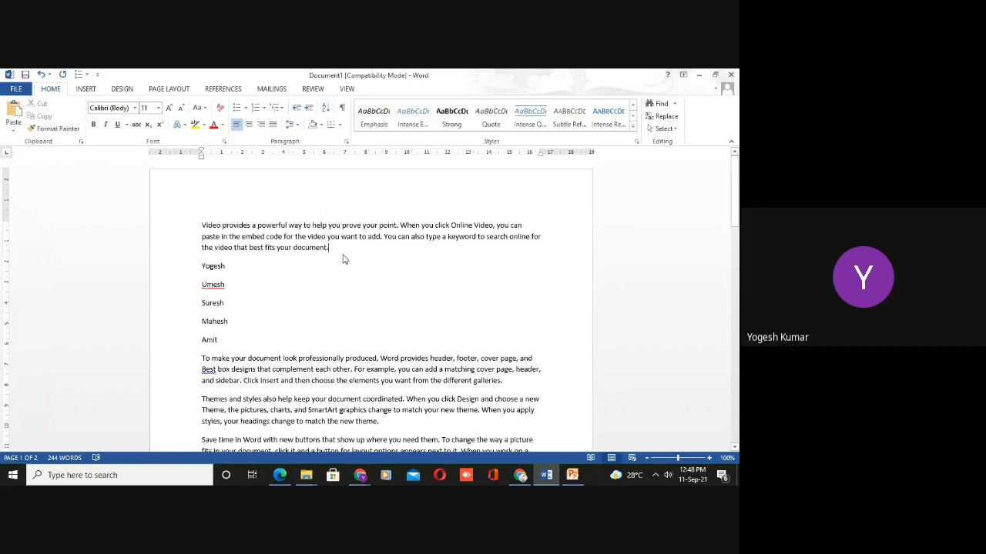
# Jump to the end of the document and move the cursor back up to the first paragraph.
pyautogui.hotkey('ctrl', 'End')
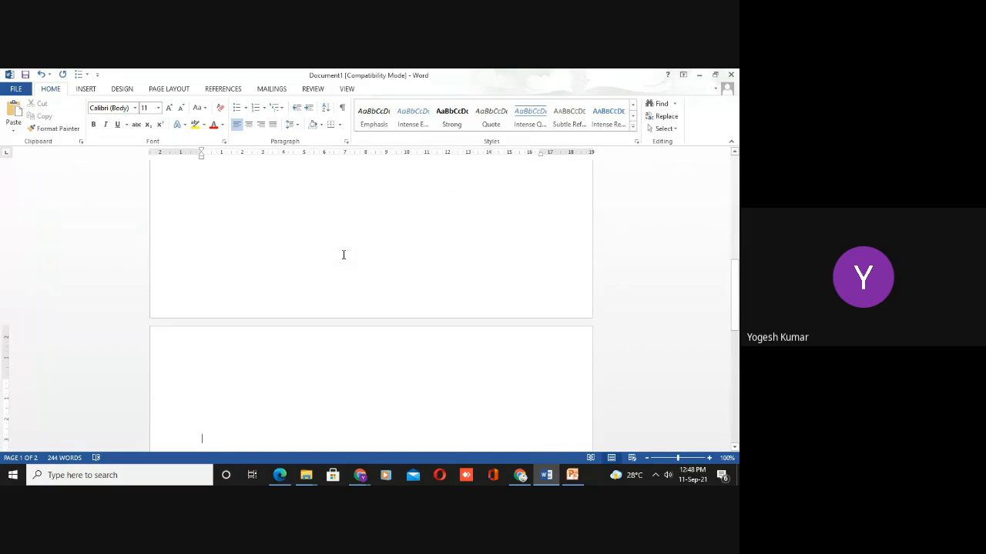
pyautogui.press('Up')
pyautogui.press('Up')
pyautogui.press('Up')
pyautogui.press('Up')
pyautogui.press('Up')
pyautogui.press('Up')
pyautogui.press('Up')
pyautogui.press('Up')
pyautogui.press('Up')
pyautogui.press('Up')
pyautogui.press('Up')
pyautogui.press('Up')
pyautogui.press('Up')
pyautogui.press('Up')
pyautogui.press('Up')
pyautogui.press('Up')
pyautogui.press('Up')
pyautogui.press('Up')
pyautogui.press('Up')
pyautogui.press('Up')
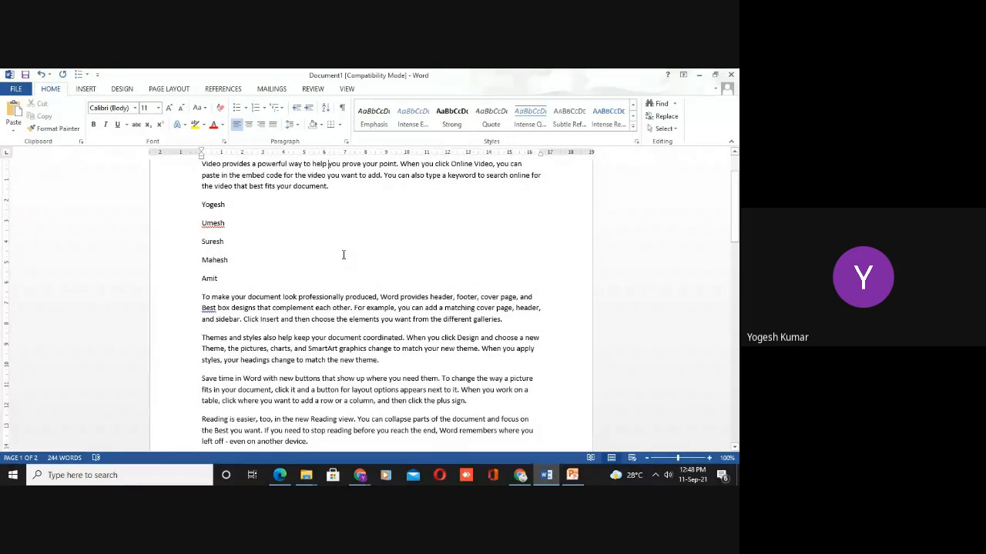
# Look through the built-in cover pages and insert the Whisp cover page.
pyautogui.click(86, 89)
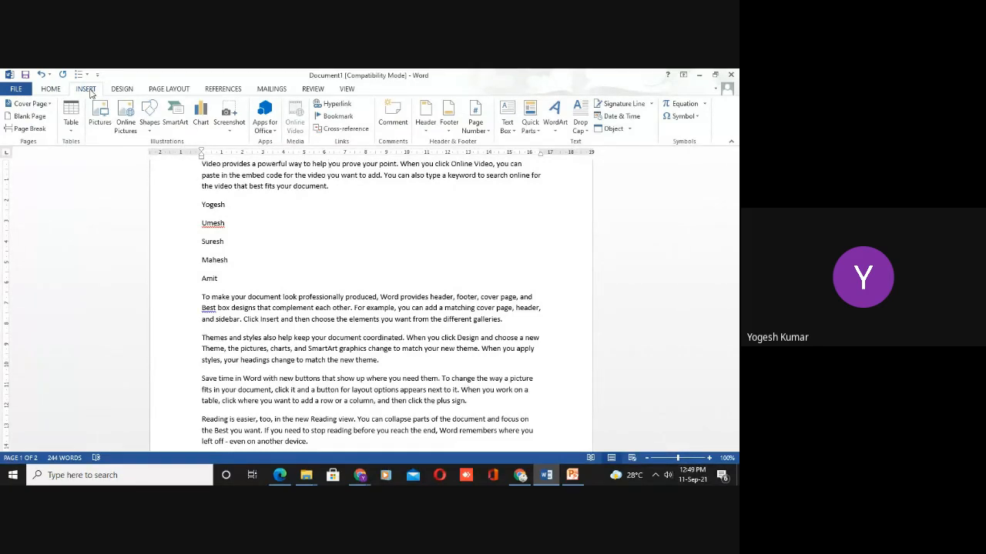
pyautogui.click(48, 104)
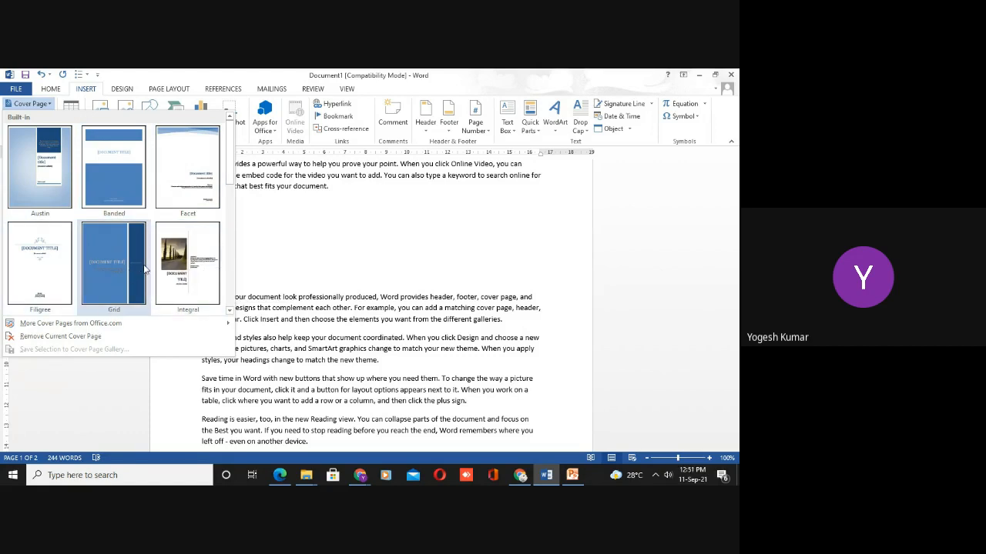
pyautogui.click(229, 311)
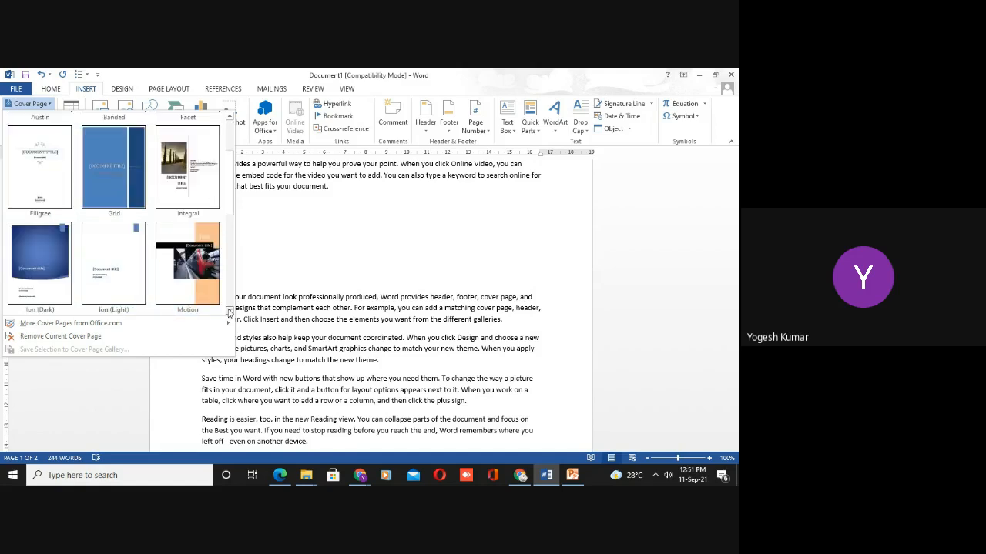
pyautogui.click(228, 311)
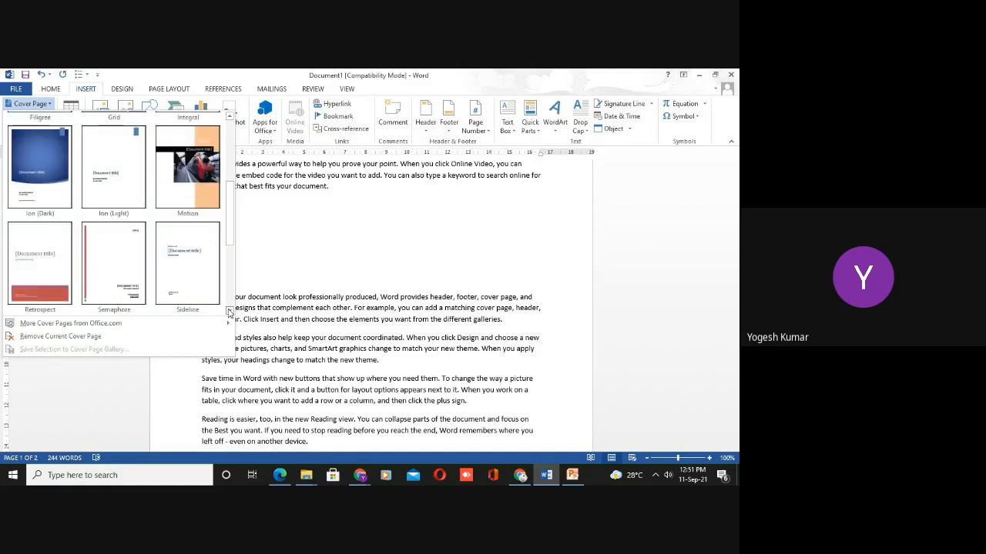
pyautogui.click(229, 311)
pyautogui.click(228, 311)
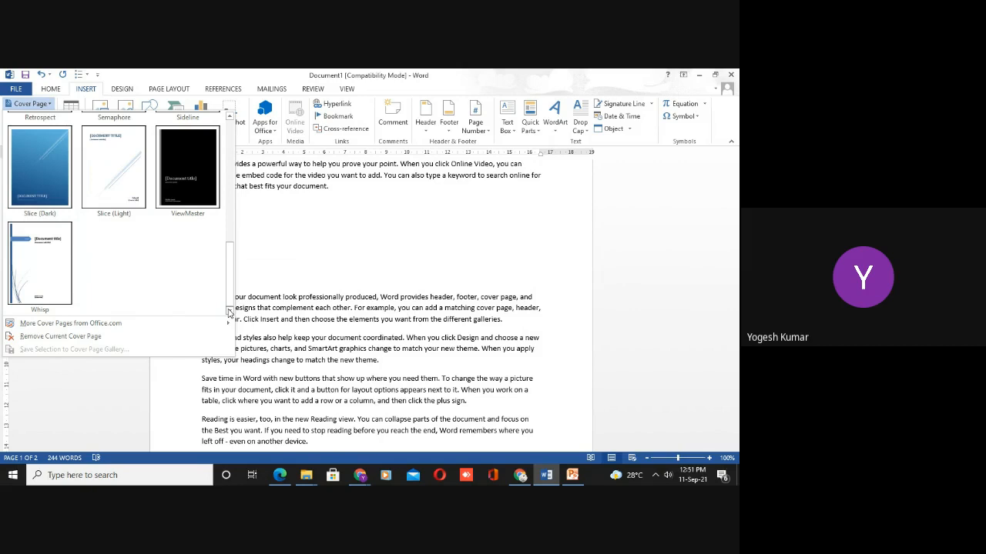
pyautogui.click(34, 256)
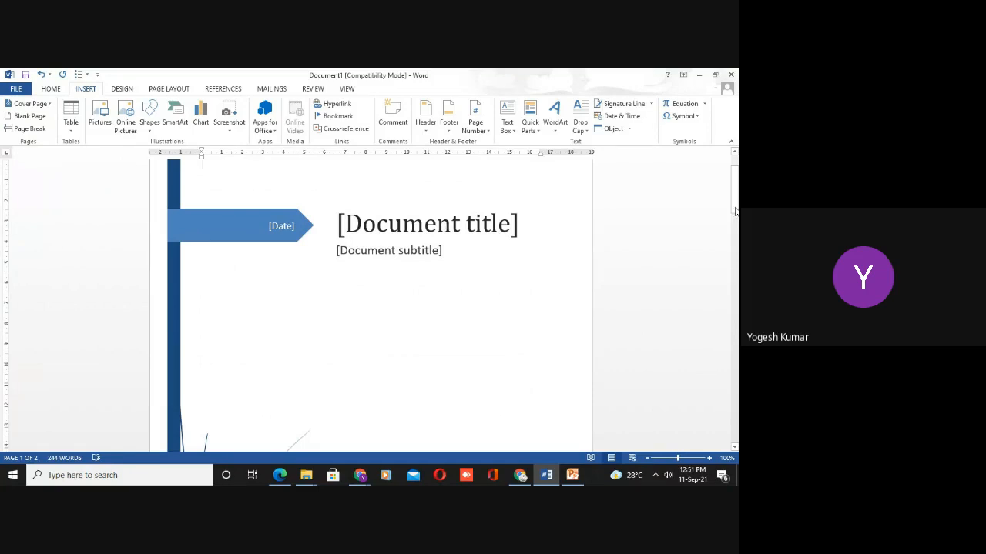
# View the cover page from its top edge with the zoom reduced to 50%.
pyautogui.moveTo(735, 208); pyautogui.dragTo(736, 164)
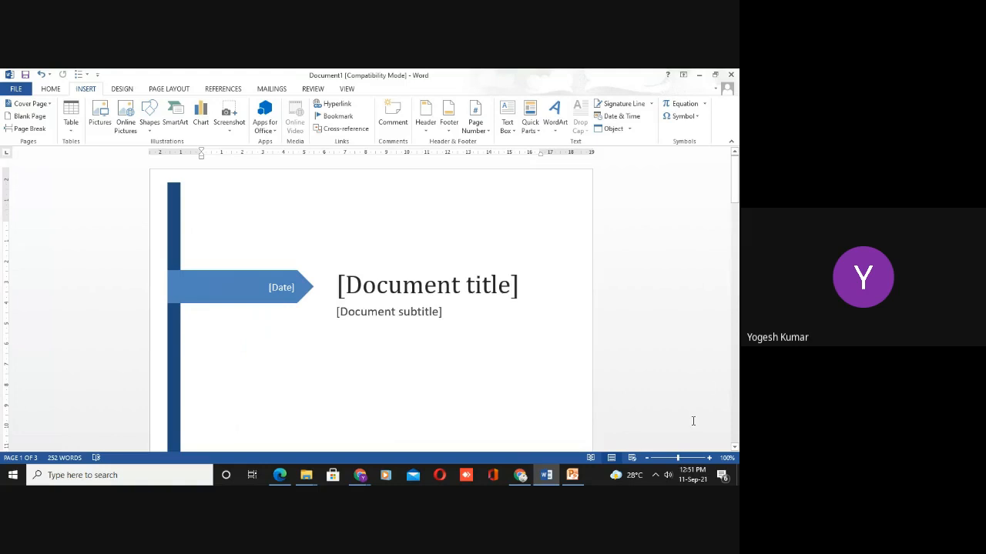
pyautogui.click(648, 459)
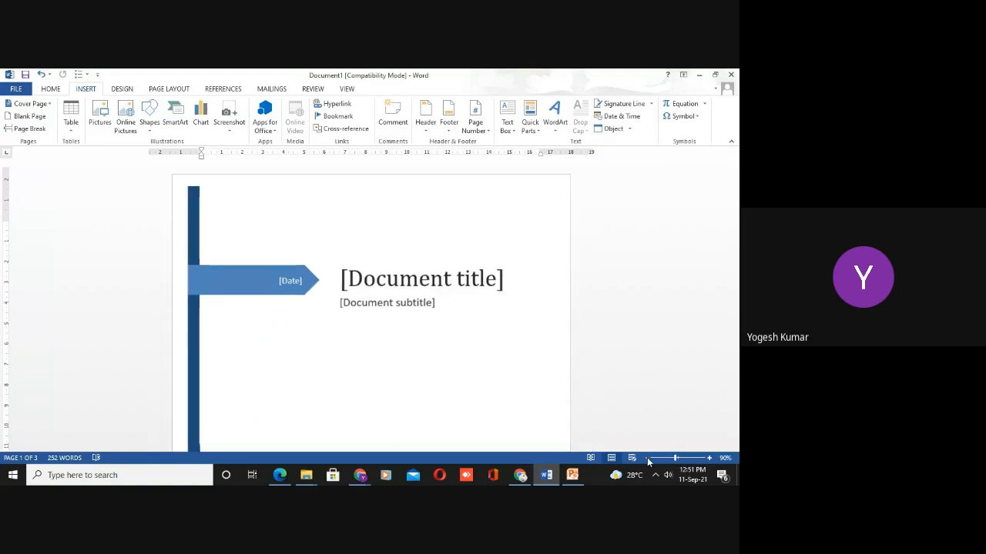
pyautogui.click(648, 458)
pyautogui.click(648, 458)
pyautogui.click(647, 459)
pyautogui.click(648, 459)
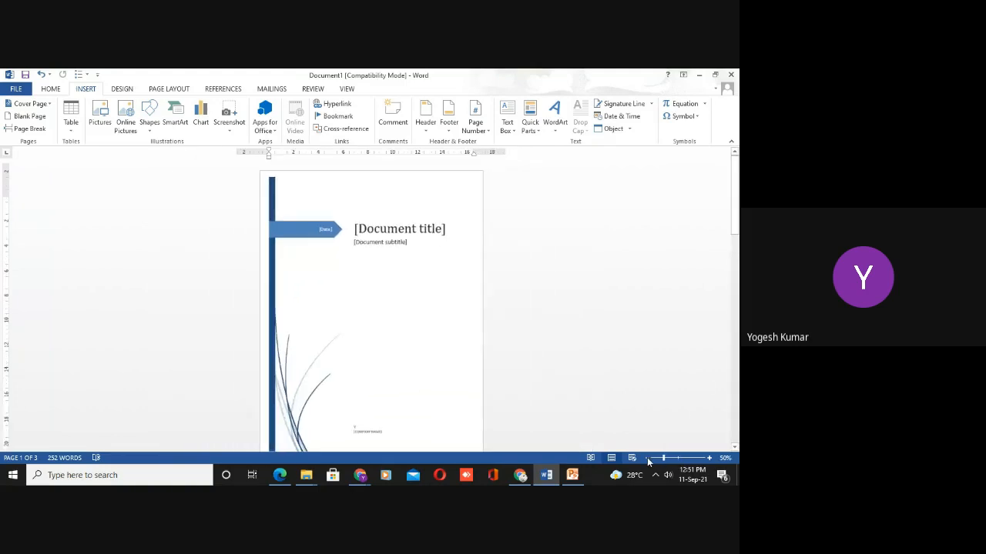
# Set the zoom to 60% and examine the cover page's title, subtitle, date and company placeholders.
pyautogui.click(648, 459)
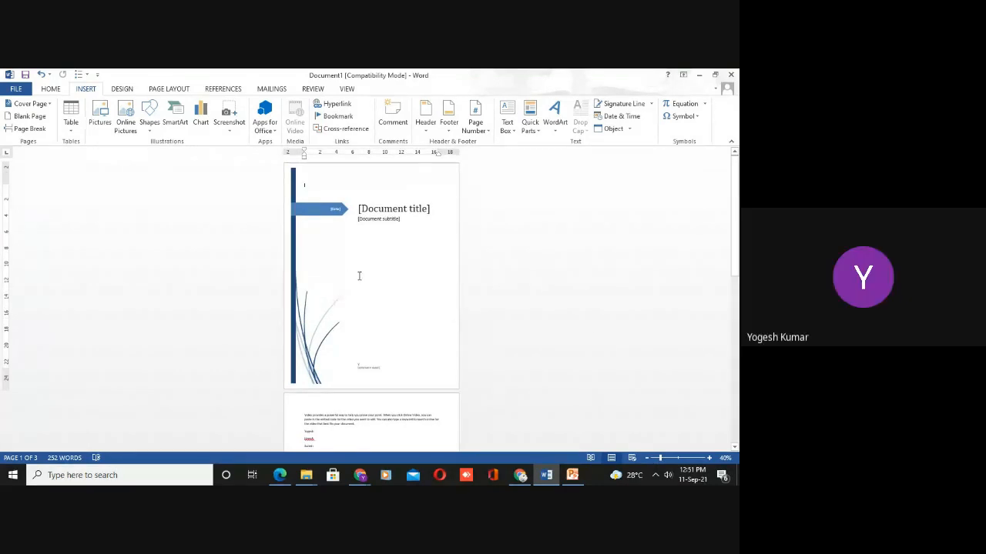
pyautogui.click(709, 458)
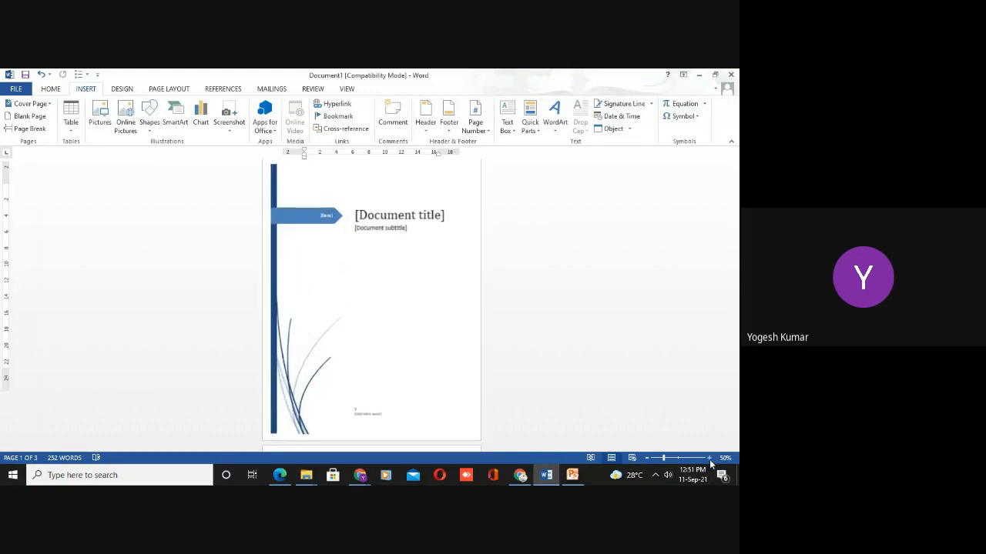
pyautogui.click(709, 458)
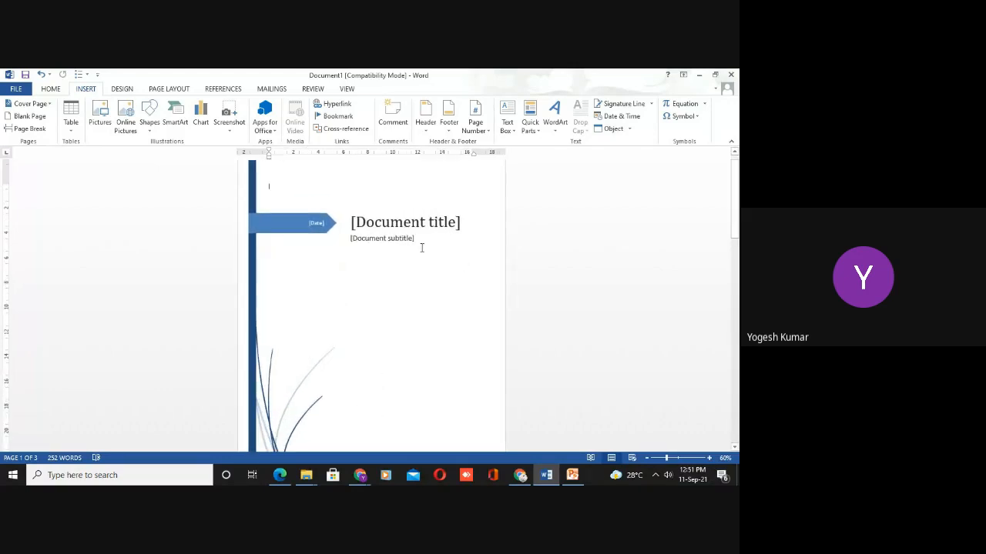
pyautogui.click(392, 221)
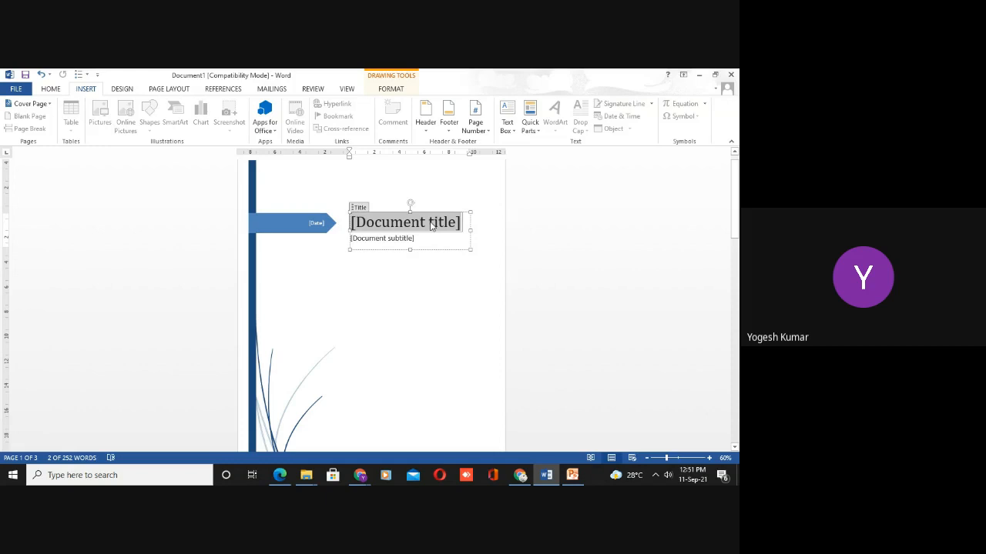
pyautogui.click(399, 243)
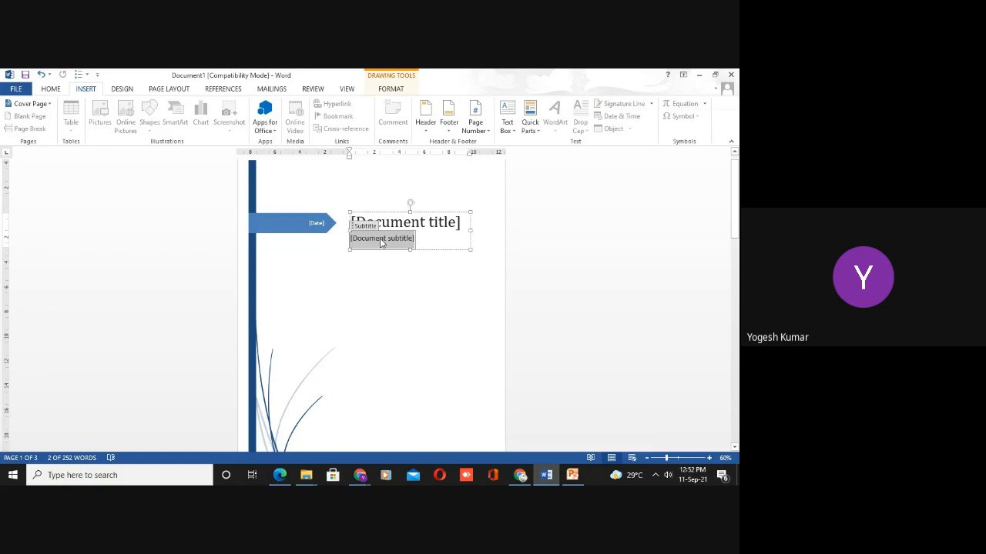
pyautogui.click(320, 225)
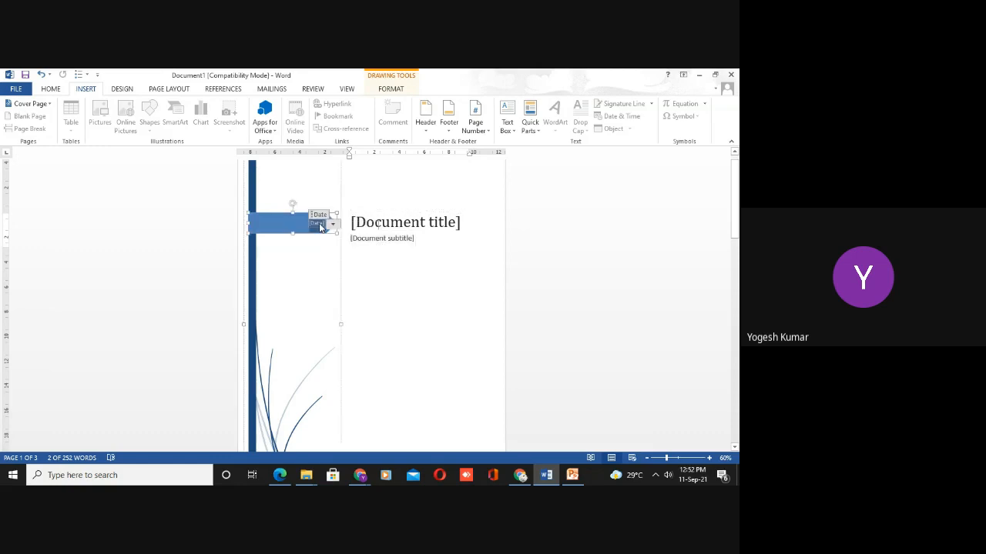
pyautogui.click(330, 279)
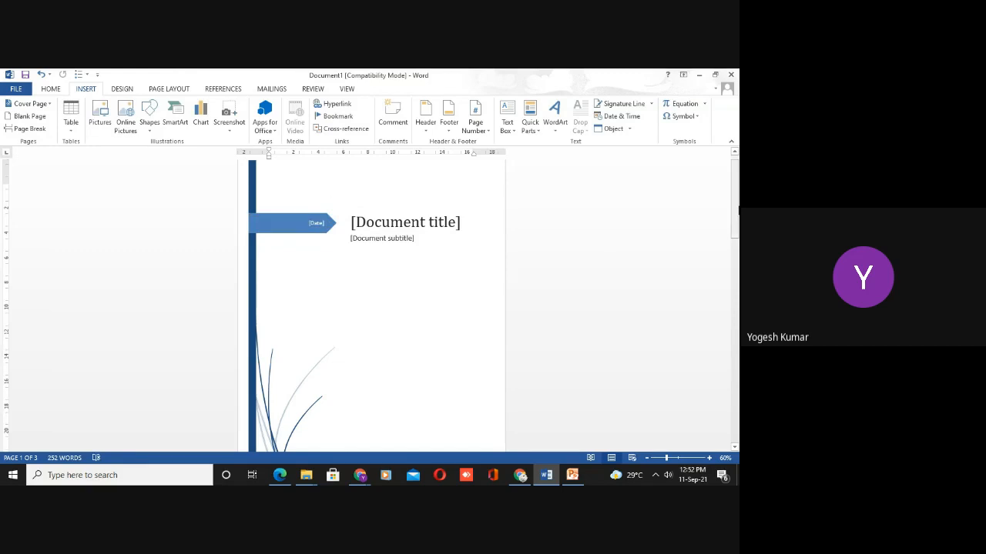
pyautogui.moveTo(733, 205); pyautogui.dragTo(731, 248)
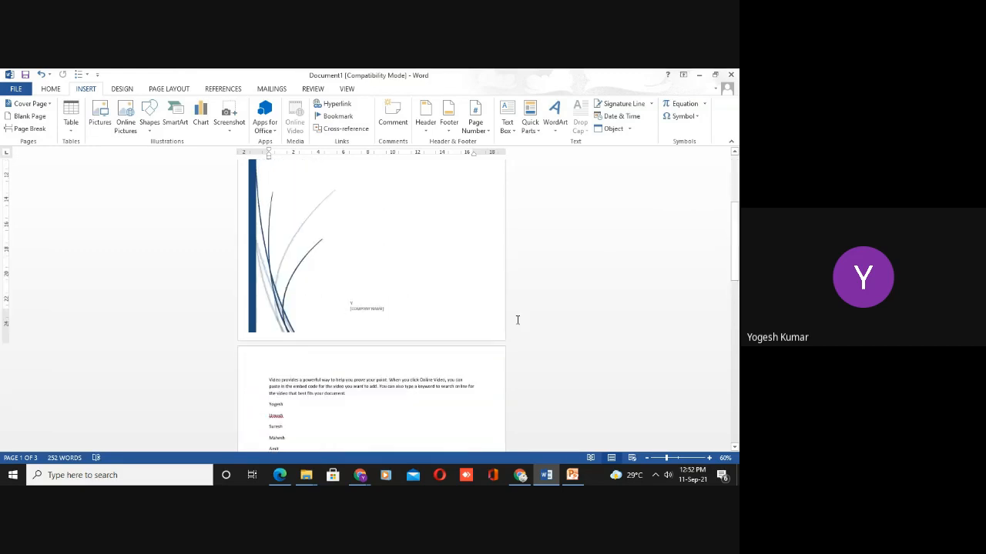
pyautogui.click(369, 309)
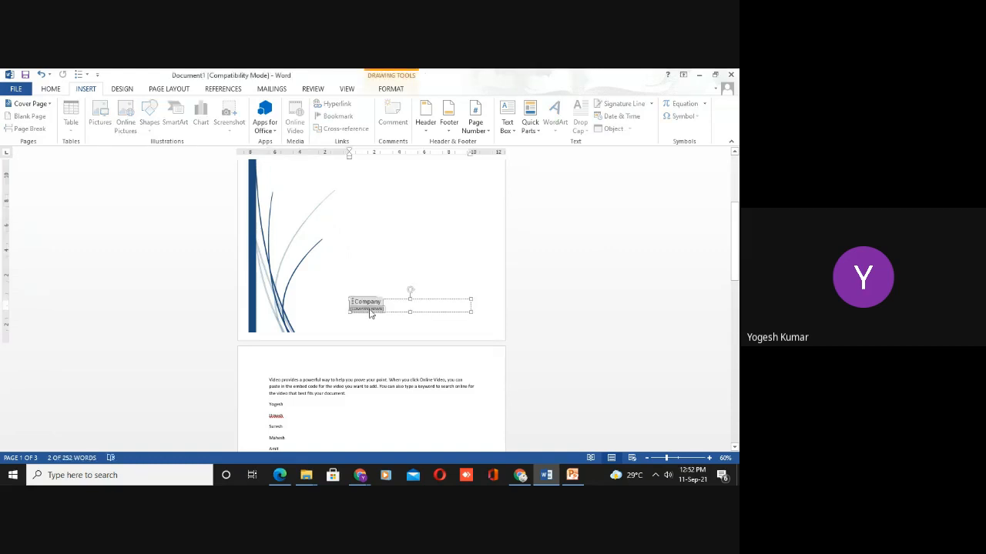
pyautogui.click(491, 253)
pyautogui.scroll(3, 492, 254)
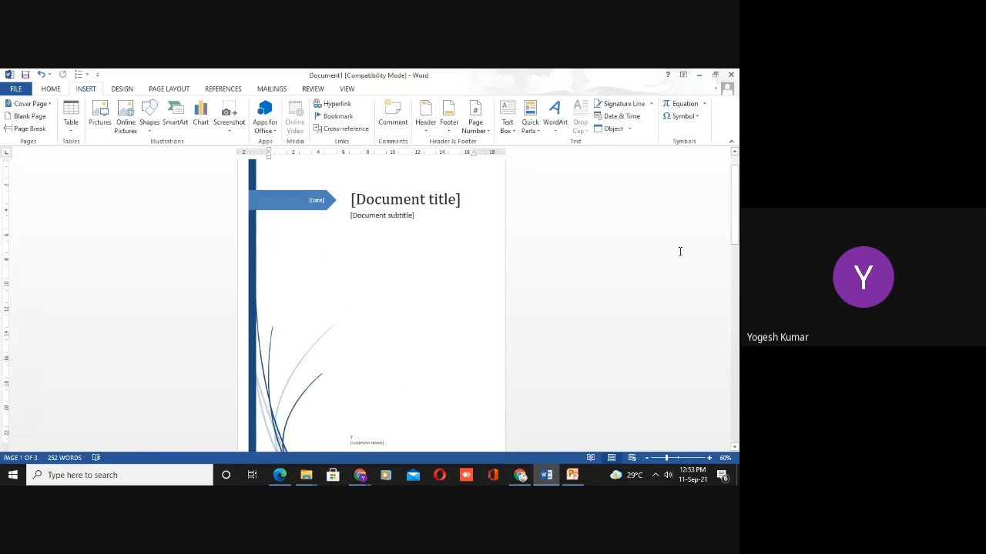
pyautogui.moveTo(738, 223); pyautogui.dragTo(736, 199)
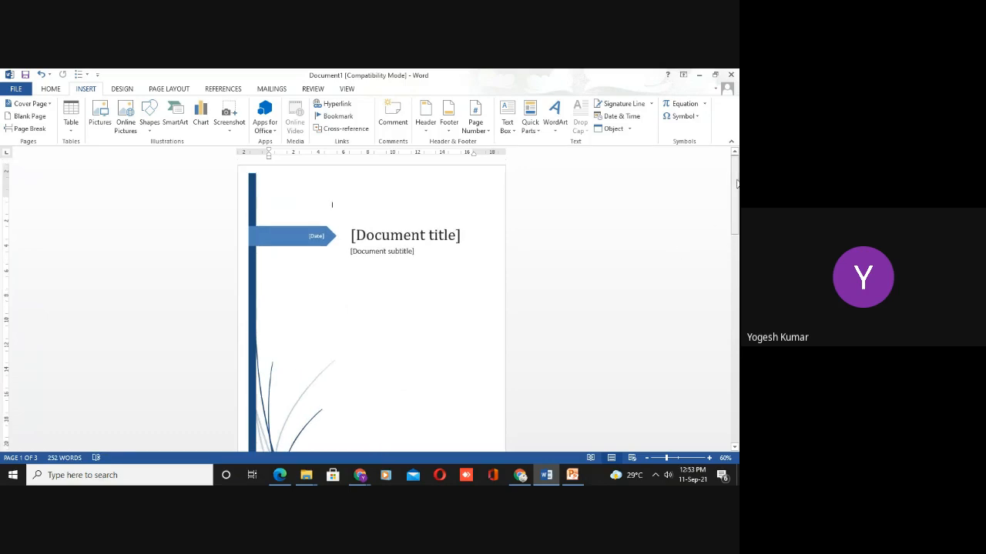
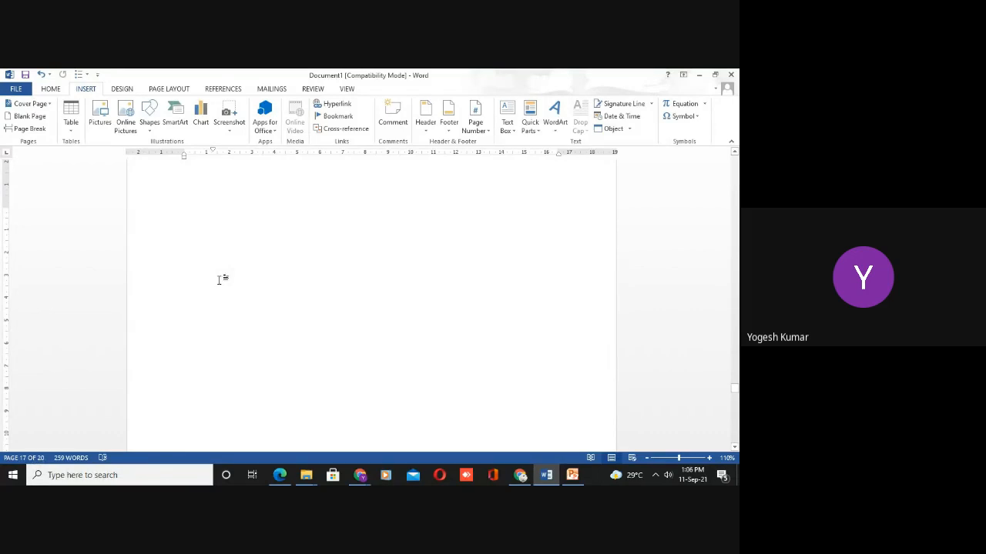
# Look through the document's pages back to page 6 and forward again to page 12.
pyautogui.scroll(10, 221, 280)
pyautogui.scroll(10, 221, 280)
pyautogui.scroll(20, 221, 279)
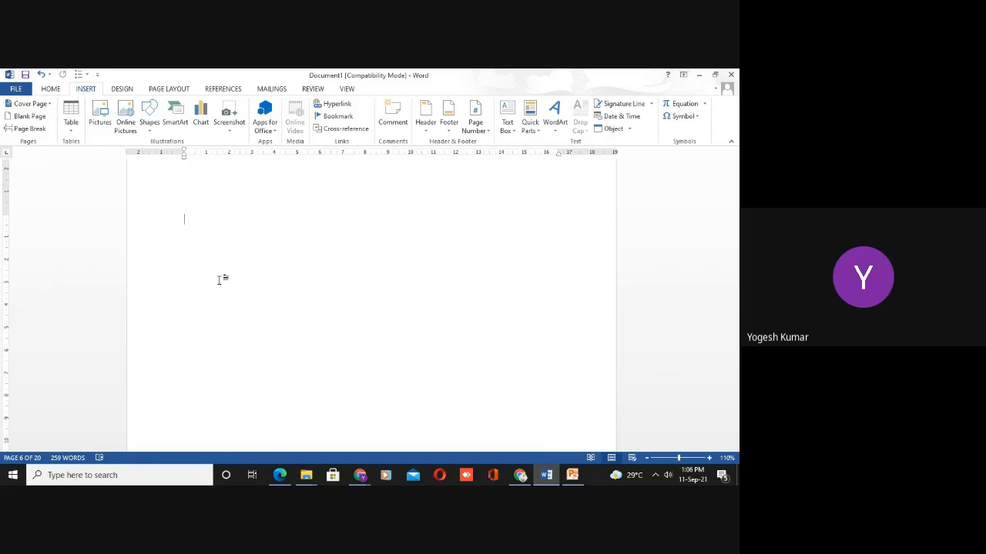
pyautogui.press('Down')
pyautogui.press('Down')
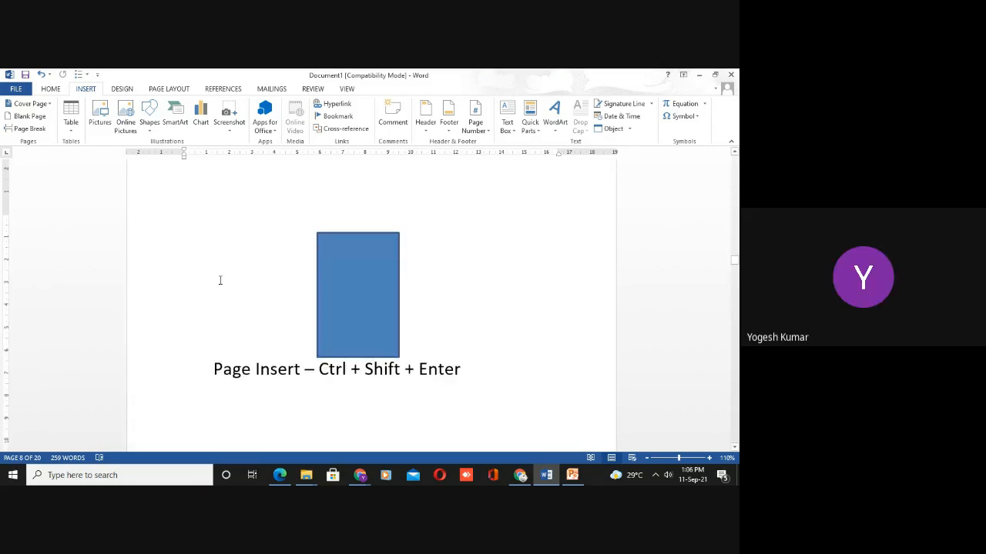
pyautogui.press('Down')
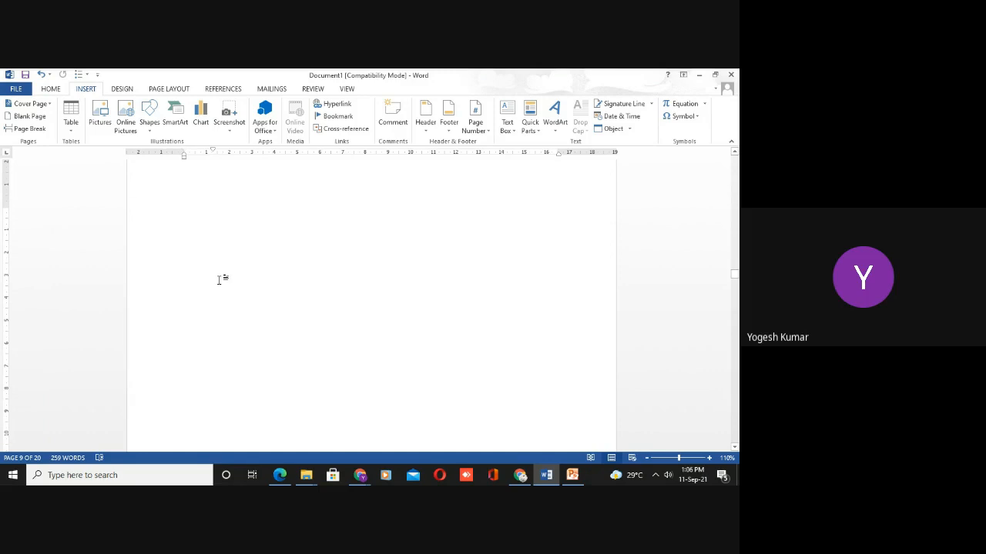
pyautogui.press('Down')
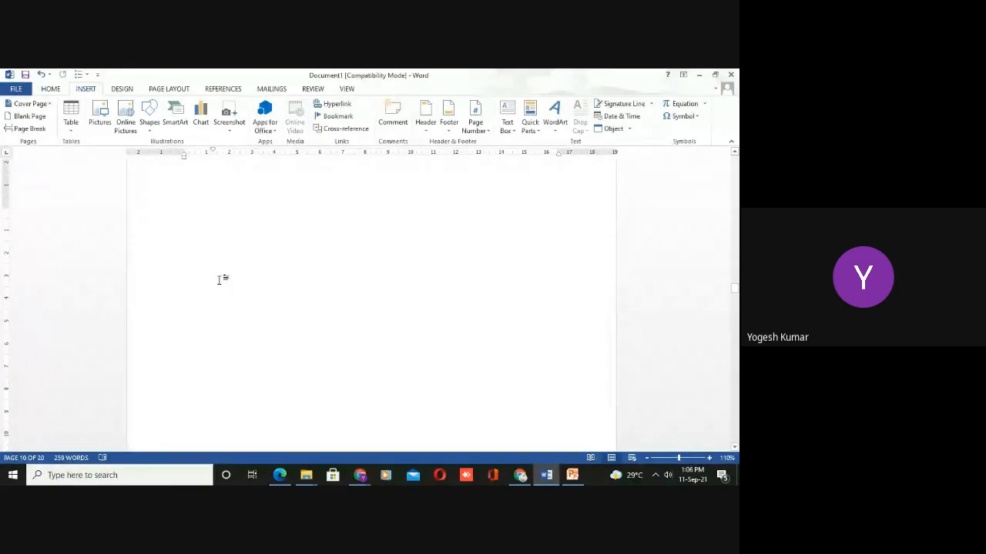
pyautogui.press('Down')
pyautogui.press('Down')
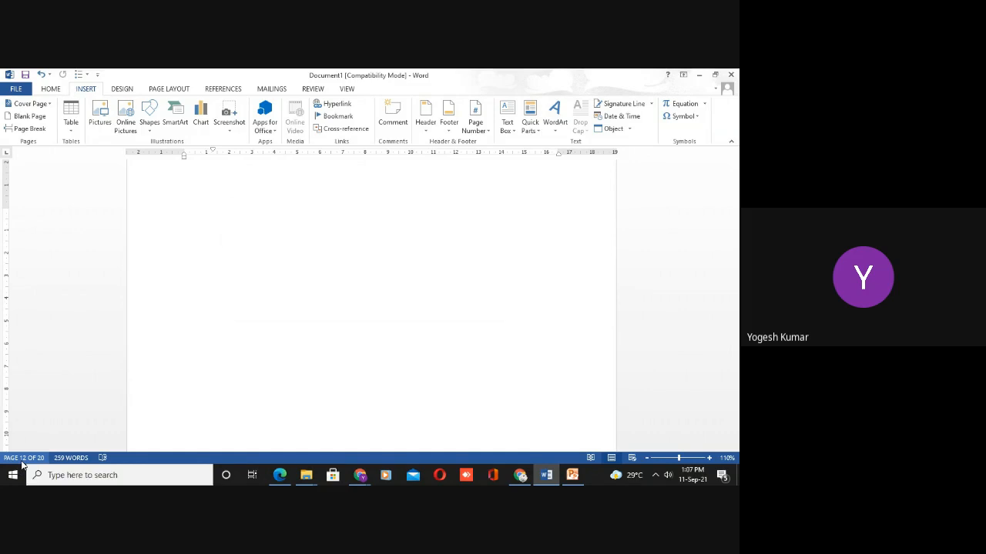
# Use Go To to jump to page number 7, and close the dialog.
pyautogui.click(22, 458)
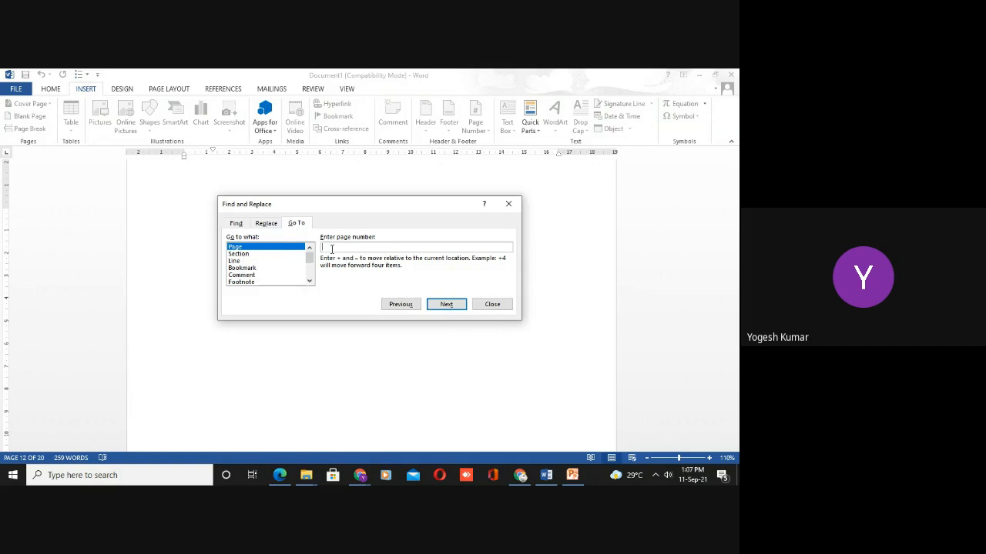
pyautogui.write('7')
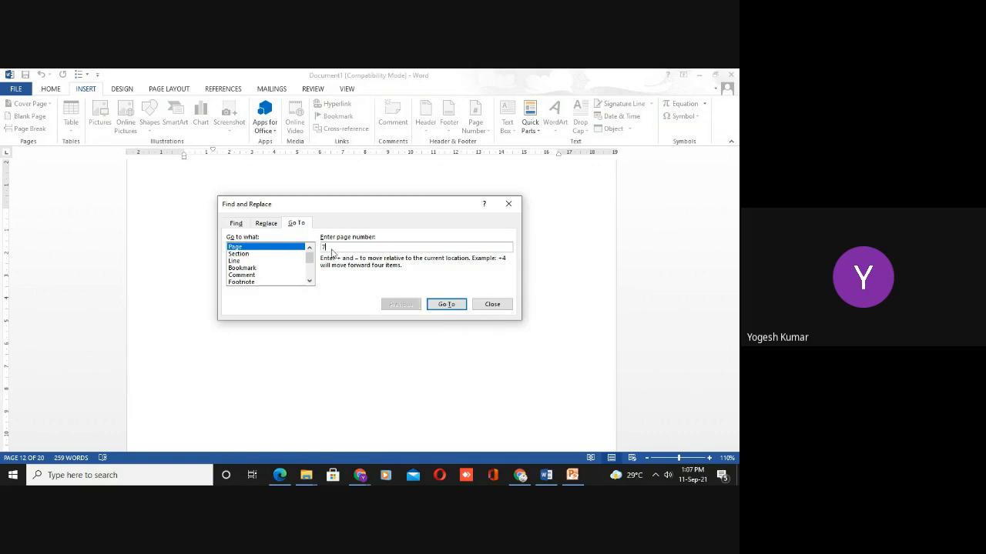
pyautogui.click(451, 306)
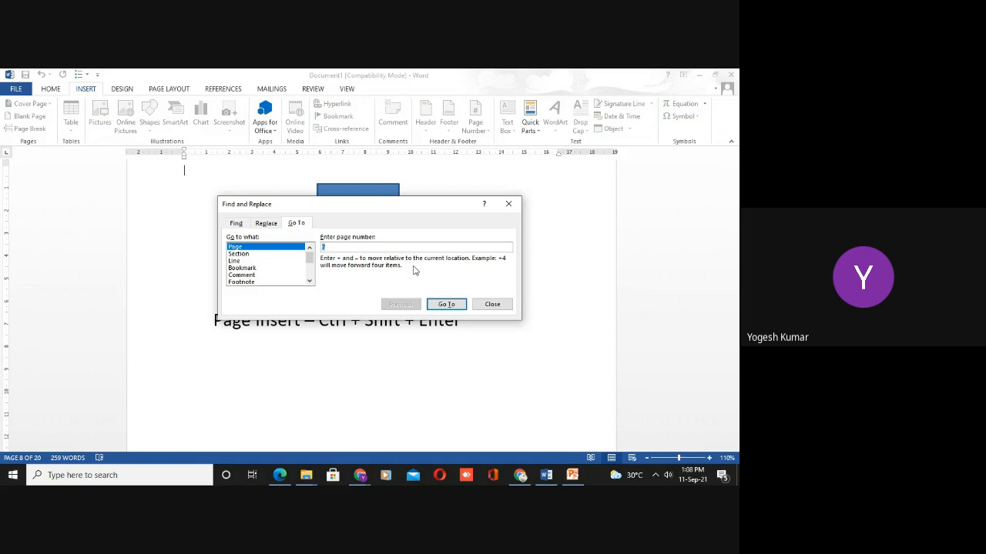
pyautogui.click(508, 203)
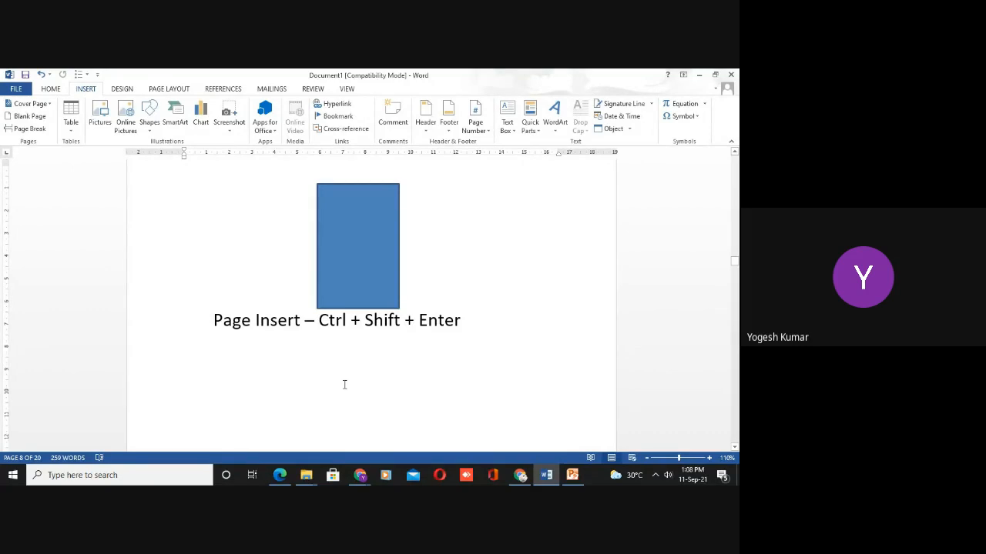
# Use Go To to jump to page number 19, and close the dialog.
pyautogui.hotkey('ctrl', 'g')
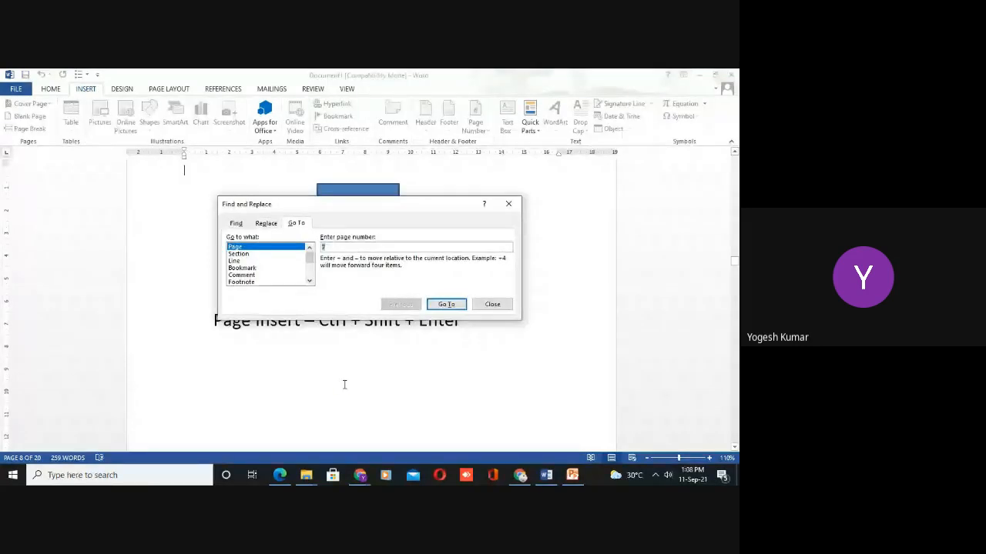
pyautogui.write('13')
pyautogui.click(446, 305)
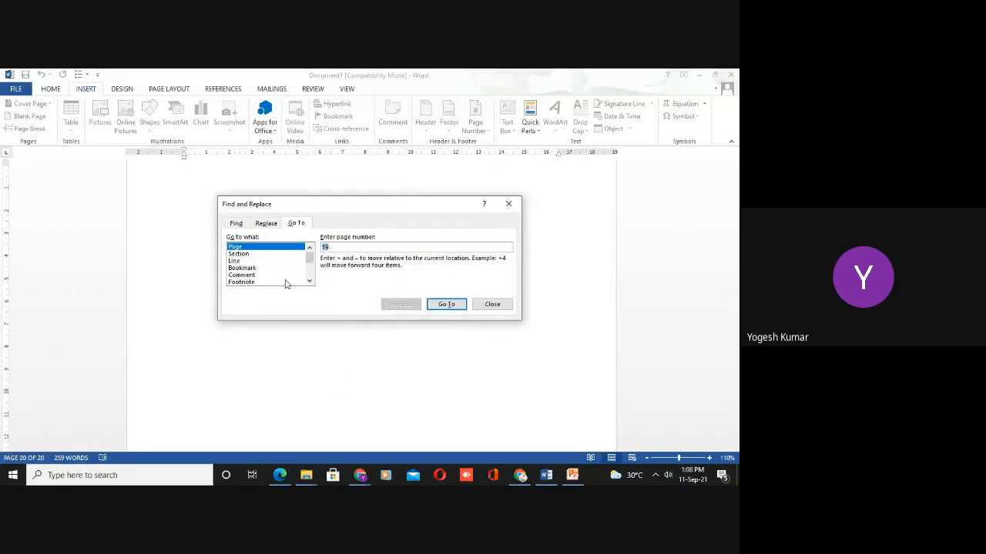
pyautogui.click(508, 204)
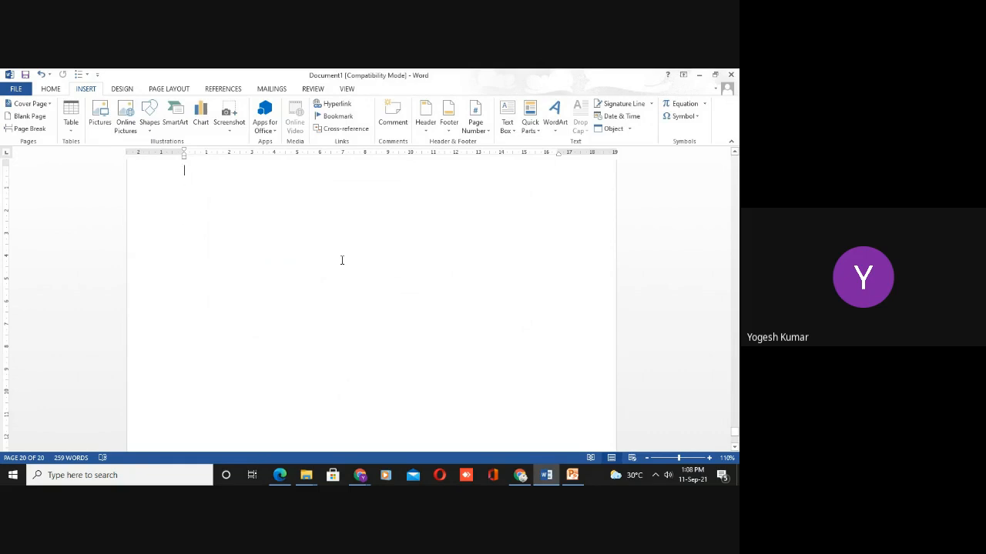
# Insert the picture WhatsApp_Image_2021-09-08_at_19.03.37-removebg-preview.png from the Downloads folder before the paragraph starting "Video provides".
pyautogui.scroll(-5, 342, 260)
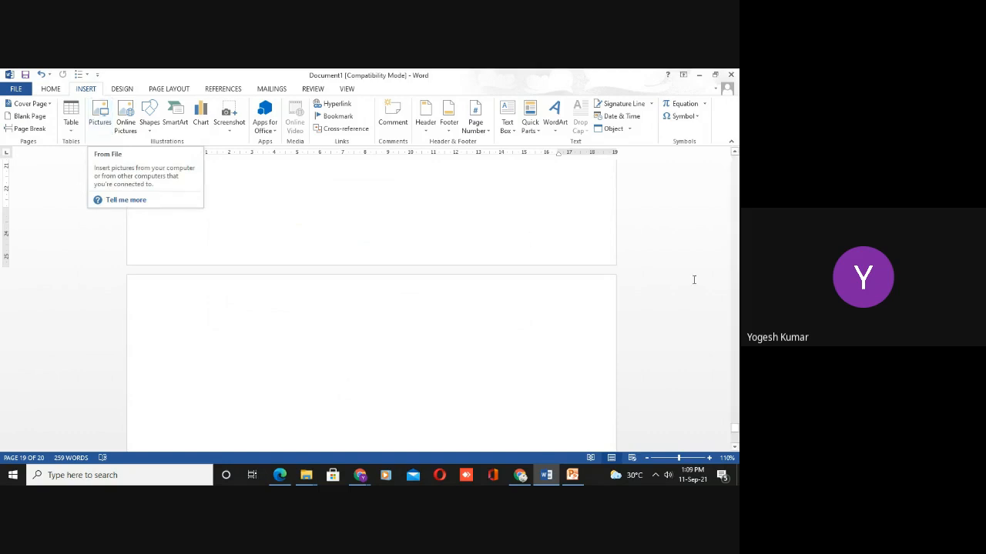
pyautogui.moveTo(734, 428)
pyautogui.mouseDown()
pyautogui.moveTo(736, 391)
pyautogui.moveTo(735, 420)
pyautogui.mouseUp()
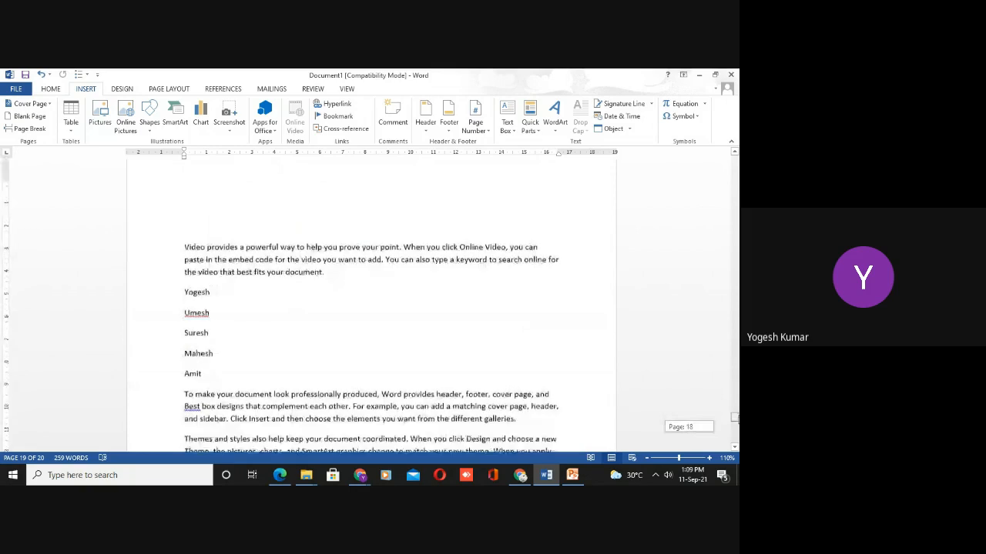
pyautogui.moveTo(736, 418); pyautogui.dragTo(735, 418)
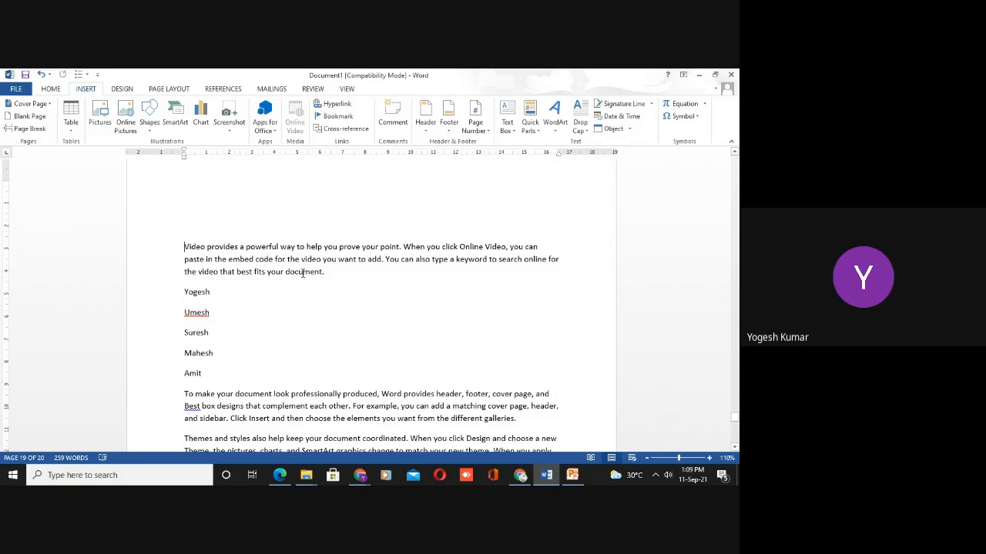
pyautogui.click(100, 124)
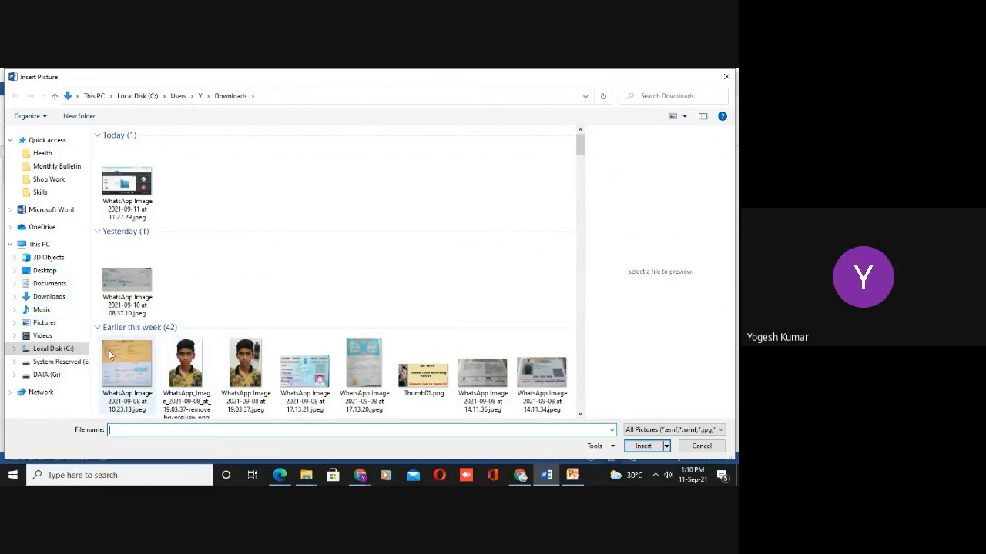
pyautogui.click(48, 297)
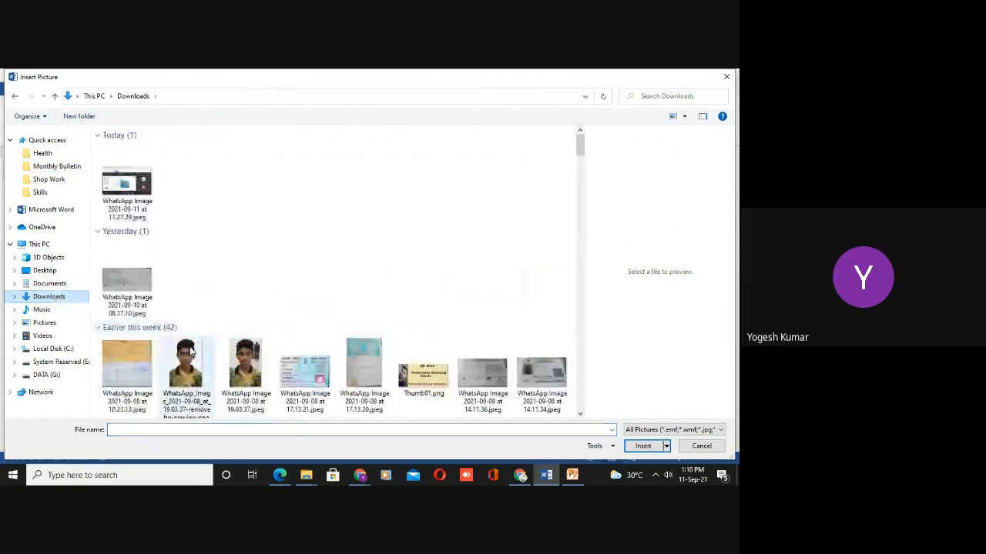
pyautogui.click(191, 352)
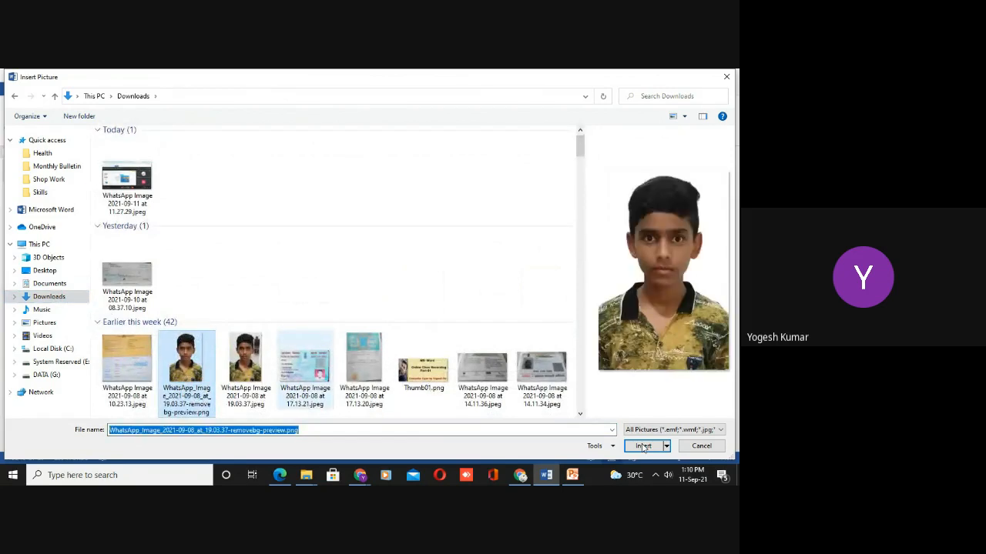
pyautogui.click(643, 447)
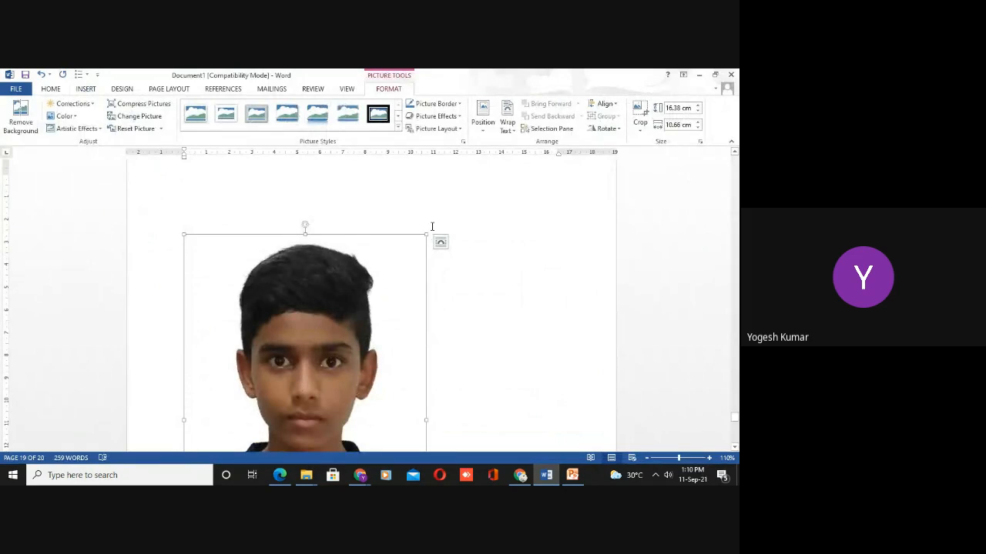
# Resize the inserted picture to about 6.2 cm high and 5.8 cm wide.
pyautogui.moveTo(426, 232); pyautogui.dragTo(279, 272)
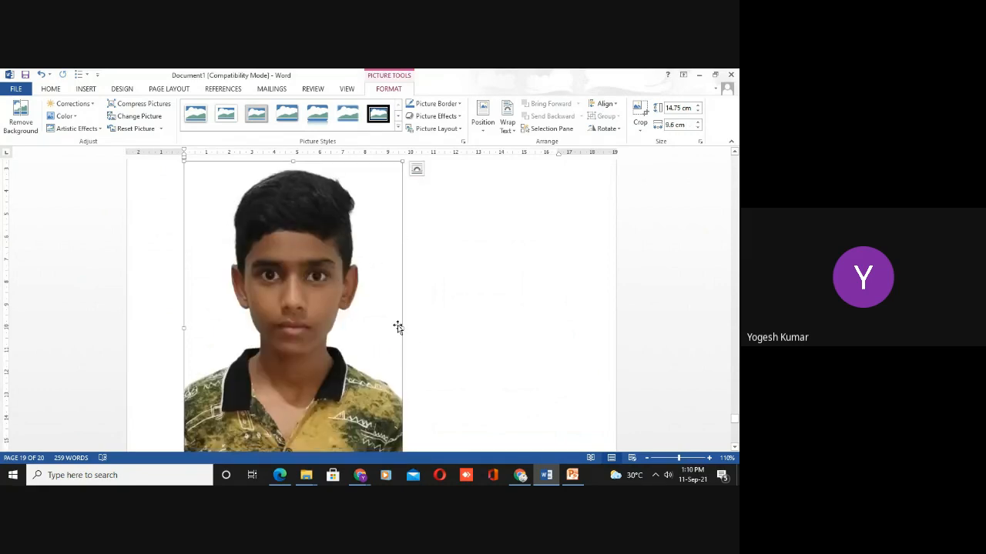
pyautogui.moveTo(402, 326); pyautogui.dragTo(316, 326)
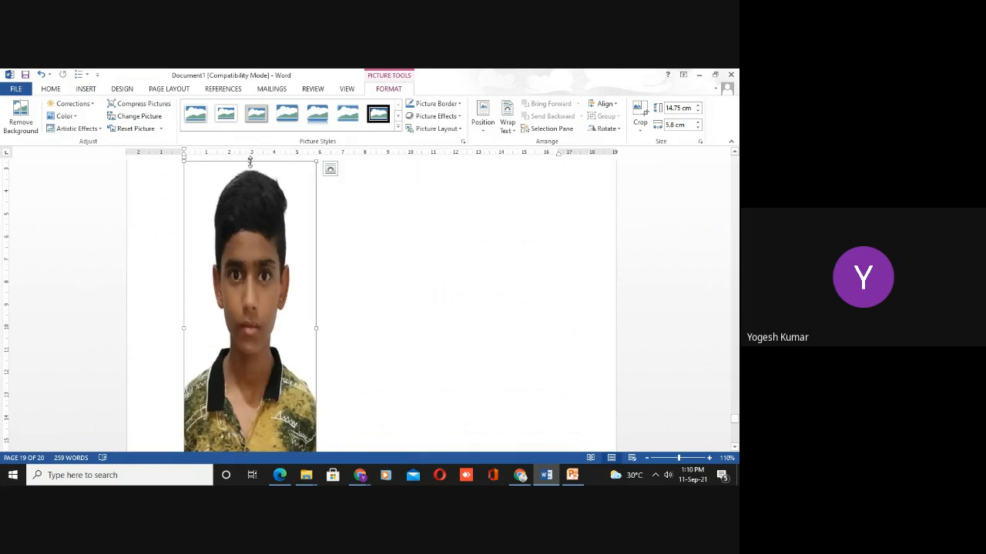
pyautogui.moveTo(249, 161); pyautogui.dragTo(253, 264)
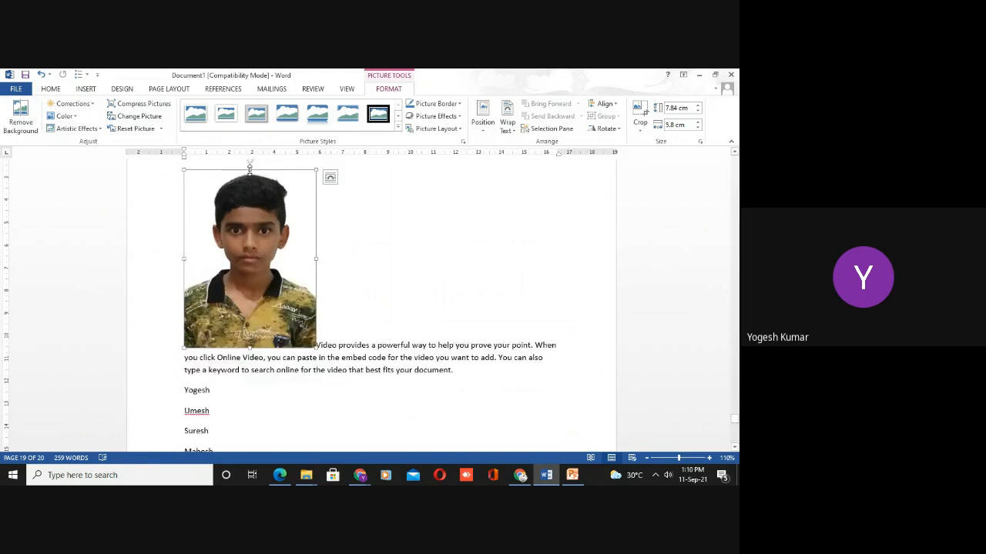
pyautogui.moveTo(250, 170); pyautogui.dragTo(250, 216)
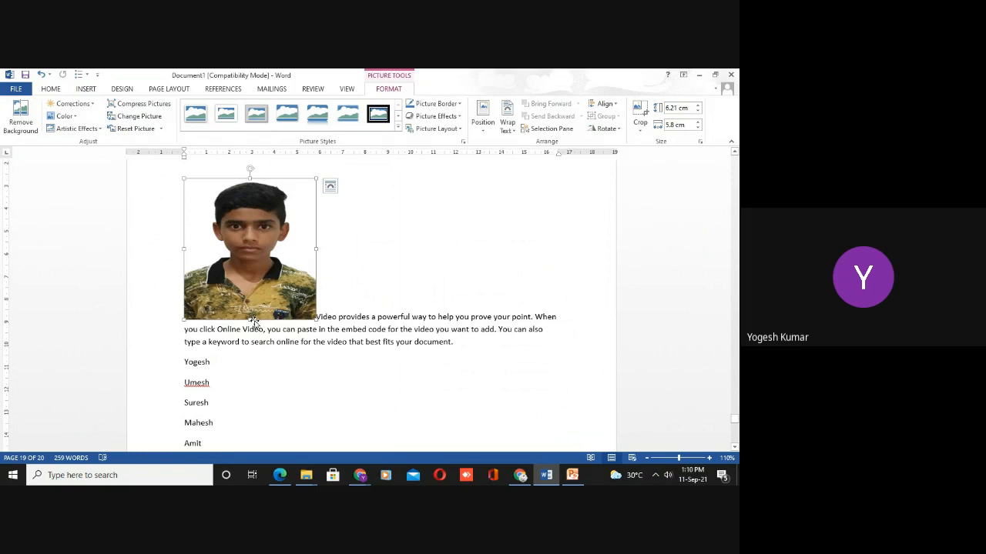
# Reduce the height of the inserted picture to about 5 cm, keeping its 5.8 cm width.
pyautogui.moveTo(249, 320); pyautogui.dragTo(248, 293)
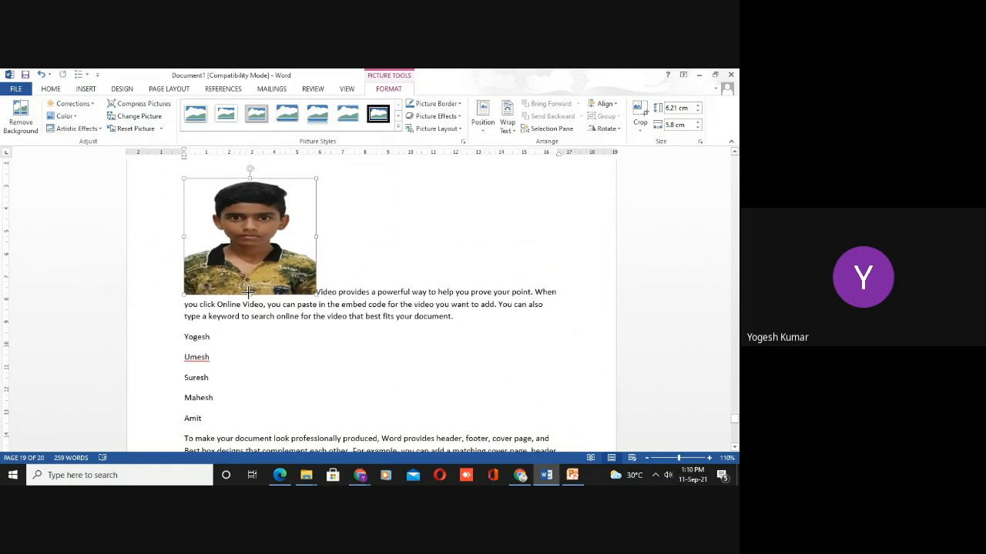
pyautogui.click(387, 231)
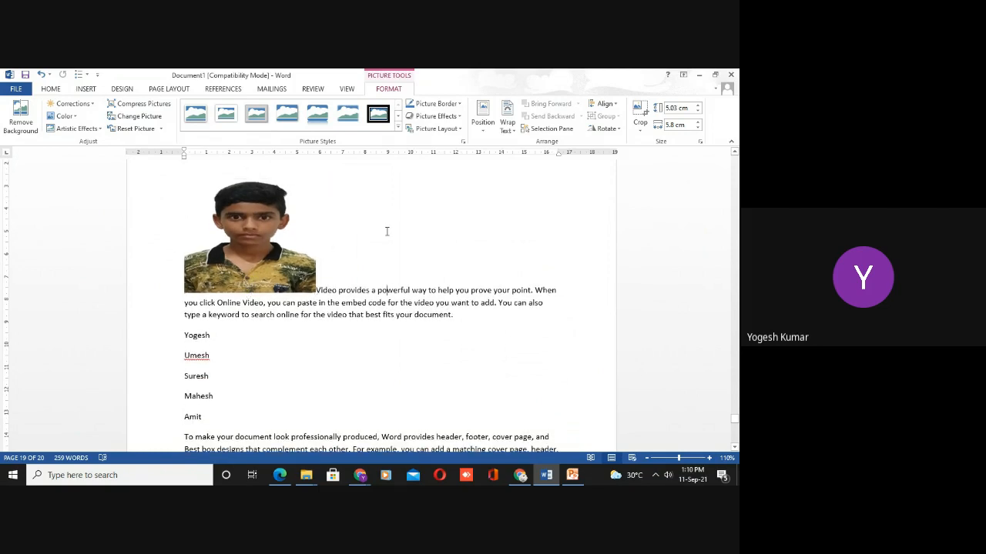
# Move the picture along the first line of the "Video provides" paragraph, placing it between "Video" and "provides".
pyautogui.click(281, 235)
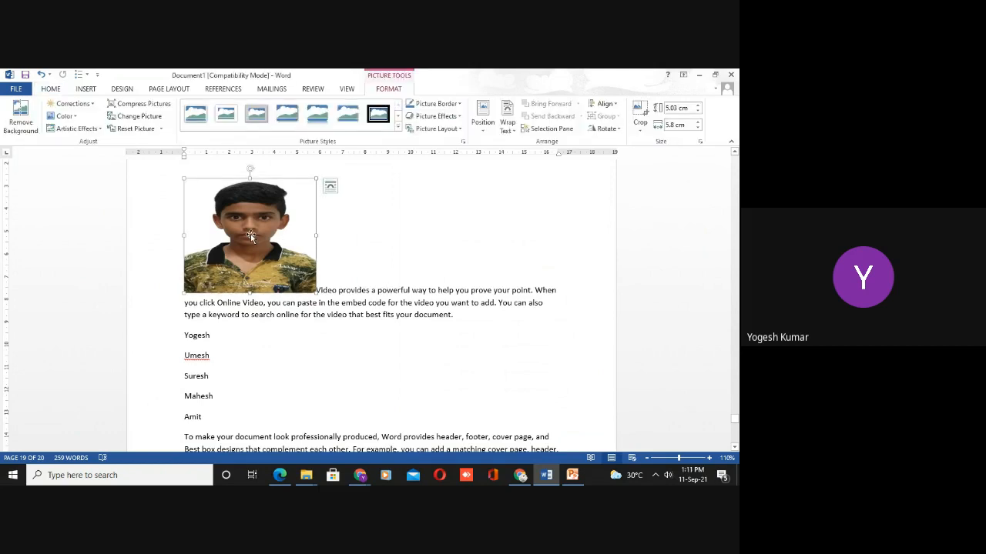
pyautogui.moveTo(251, 236); pyautogui.dragTo(362, 236)
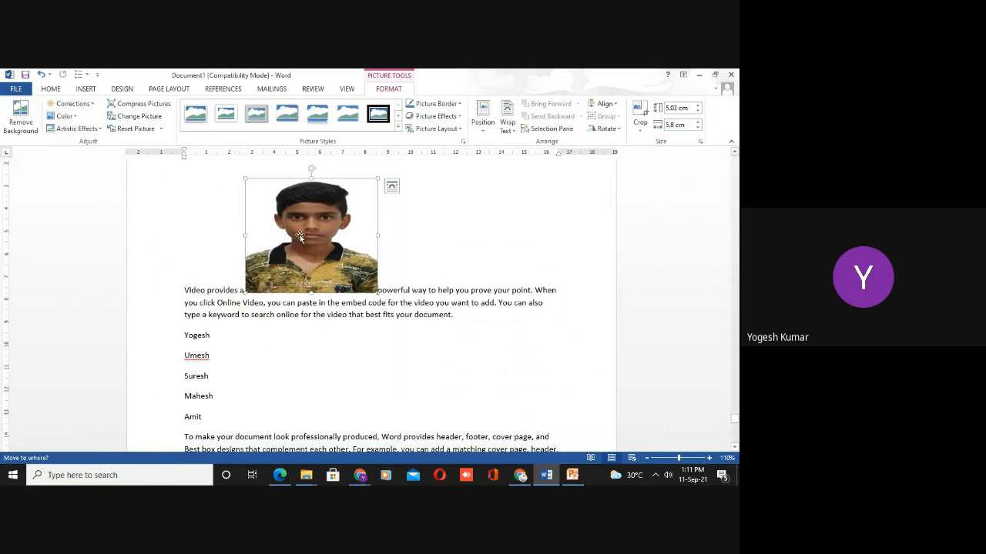
pyautogui.moveTo(300, 238); pyautogui.dragTo(276, 292)
pyautogui.moveTo(304, 244); pyautogui.dragTo(202, 223)
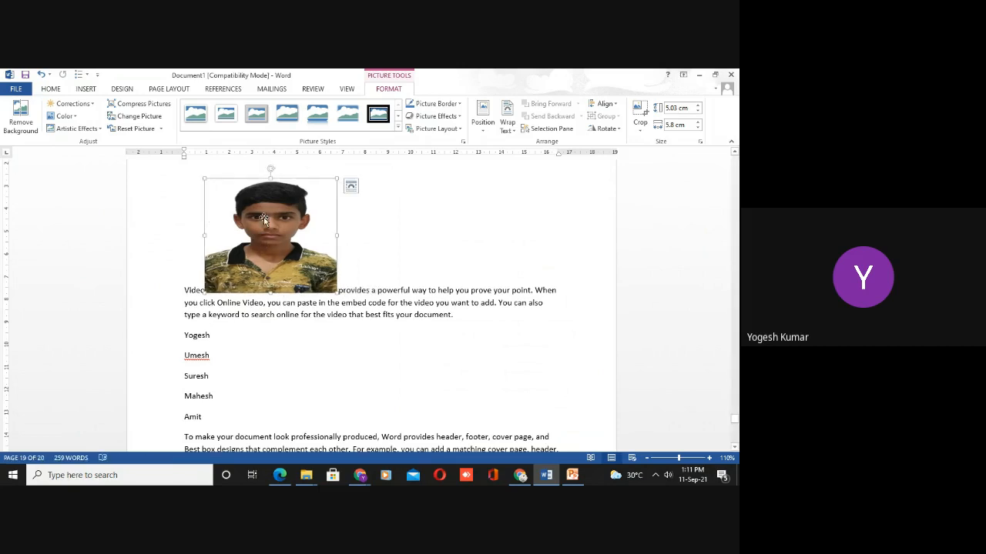
pyautogui.moveTo(264, 219); pyautogui.dragTo(235, 215)
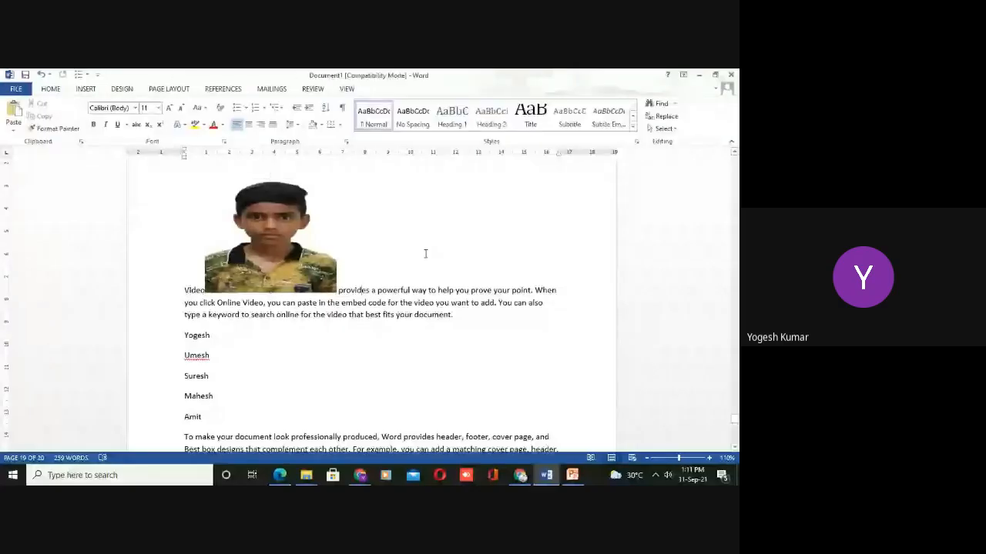
# Position the picture in the middle centre with square text wrapping, and move it to the left margin beside the "Video provides" paragraph.
pyautogui.click(303, 252)
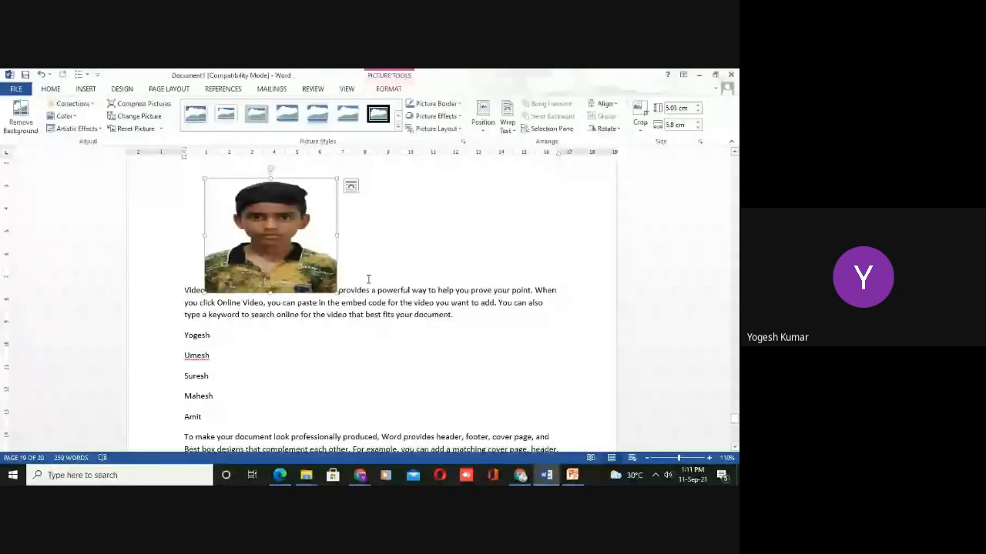
pyautogui.click(482, 114)
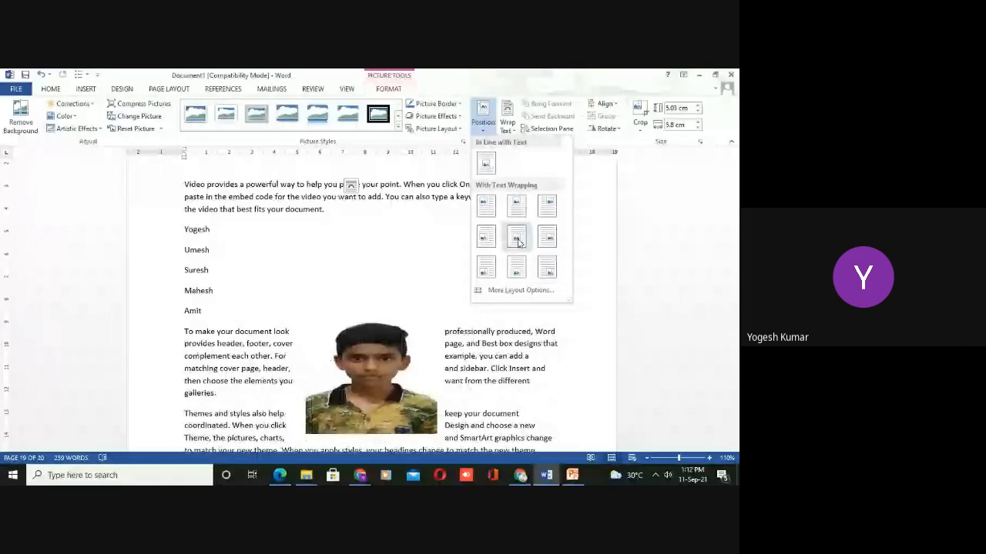
pyautogui.press('Escape')
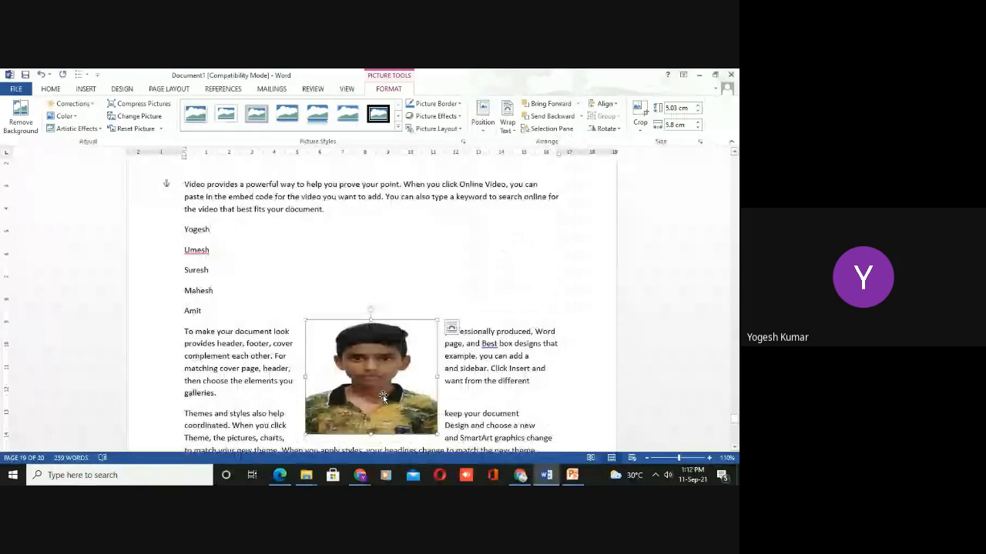
pyautogui.moveTo(383, 395); pyautogui.dragTo(253, 211)
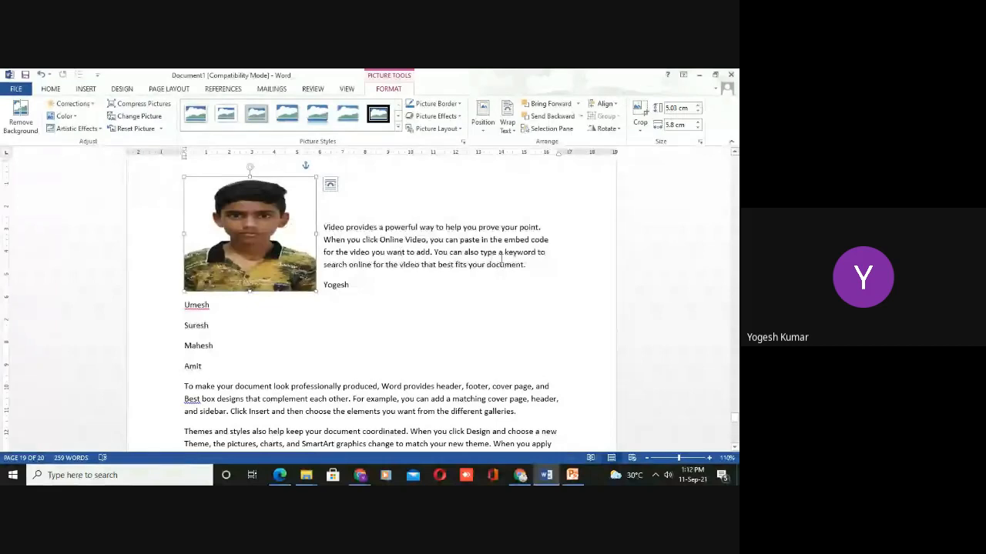
pyautogui.click(324, 227)
pyautogui.doubleClick(228, 247)
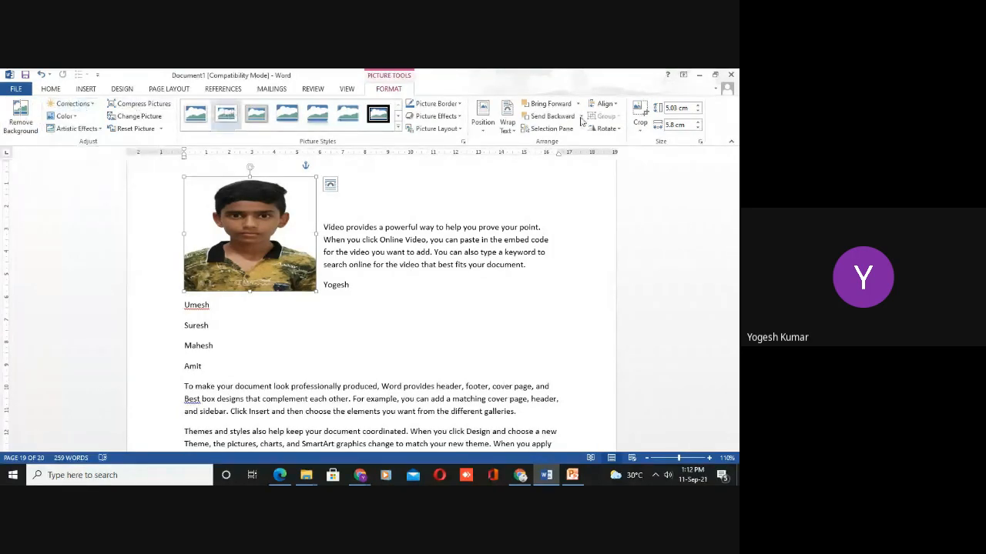
pyautogui.click(409, 288)
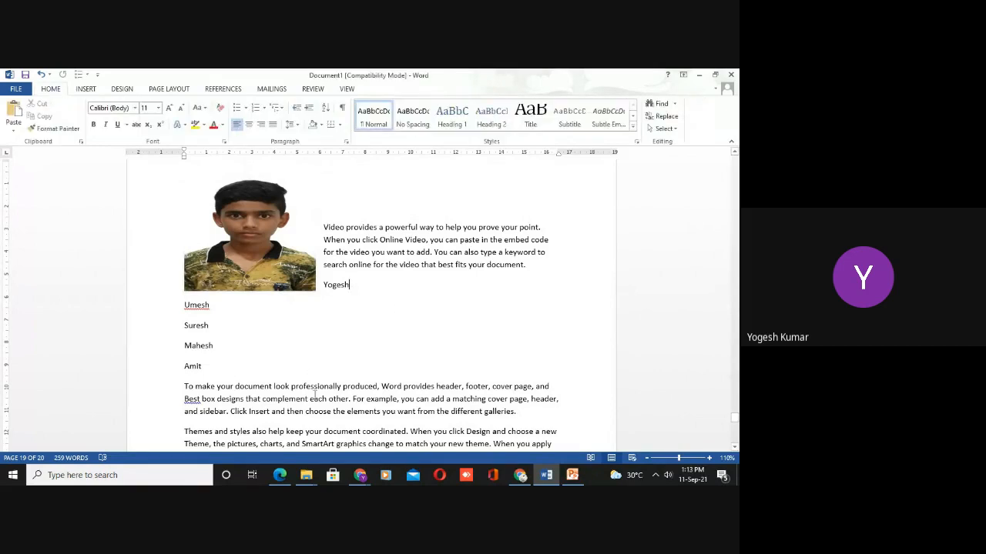
pyautogui.click(526, 413)
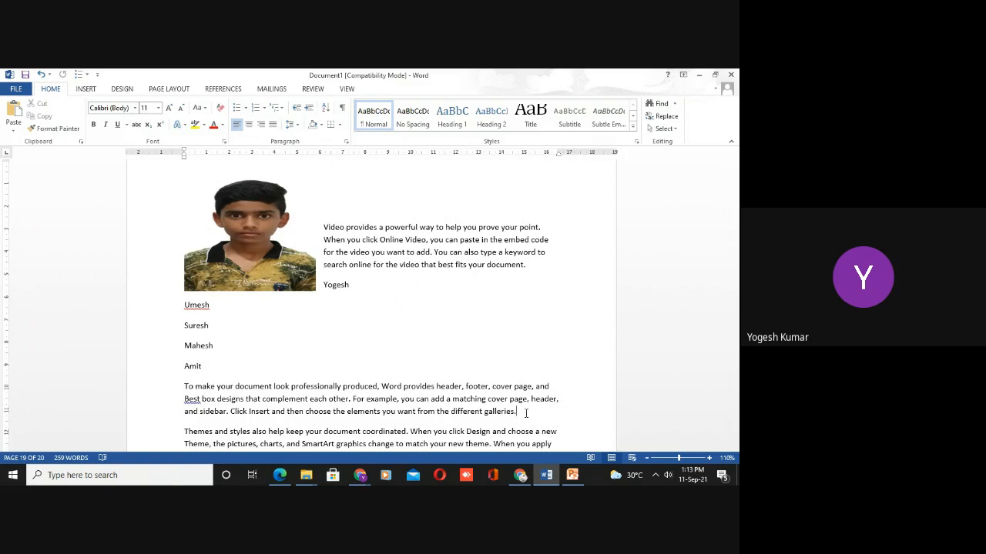
# Restore the document window to a smaller size and narrow it so the Google Meet participants show beside it.
pyautogui.click(716, 75)
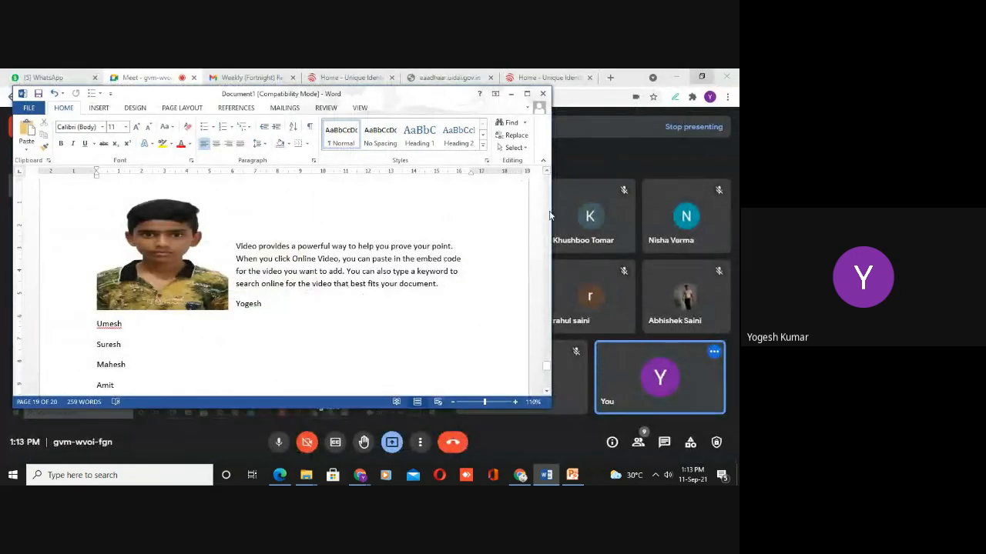
pyautogui.moveTo(551, 228); pyautogui.dragTo(451, 228)
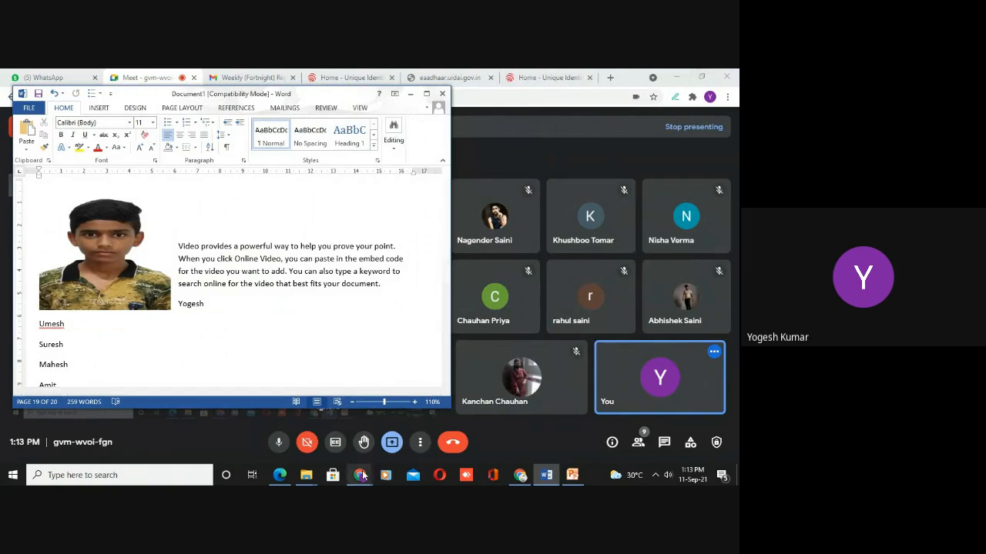
# Switch to WhatsApp Web in Chrome and send the screenshot of the document and meeting to the 30th Batch computer group.
pyautogui.moveTo(362, 475)
pyautogui.moveTo(298, 435)
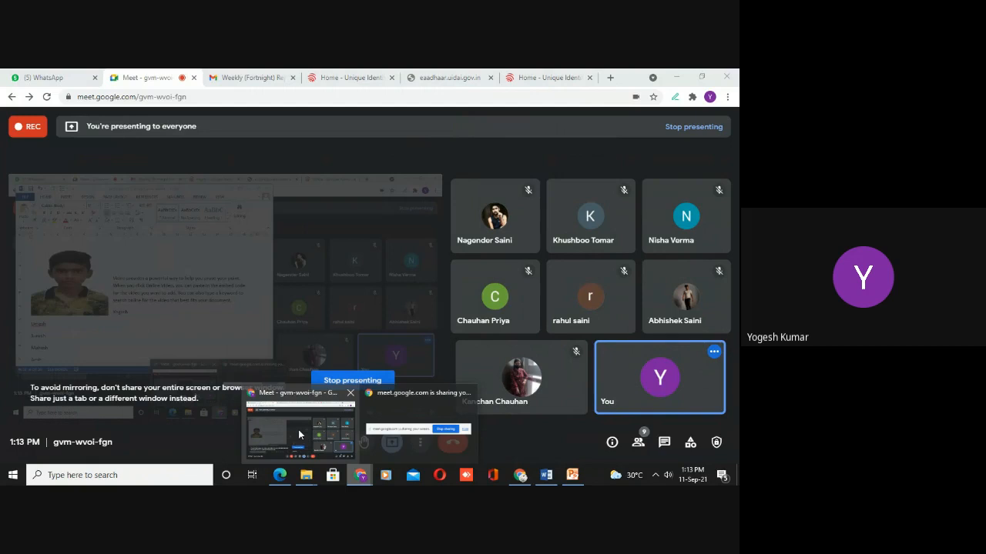
pyautogui.click(299, 436)
pyautogui.click(30, 75)
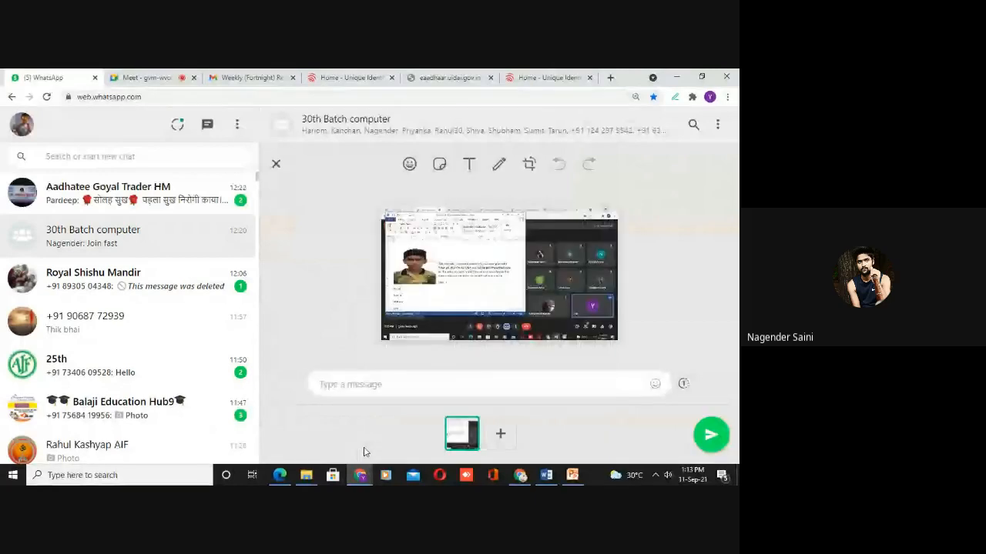
pyautogui.press('Return')
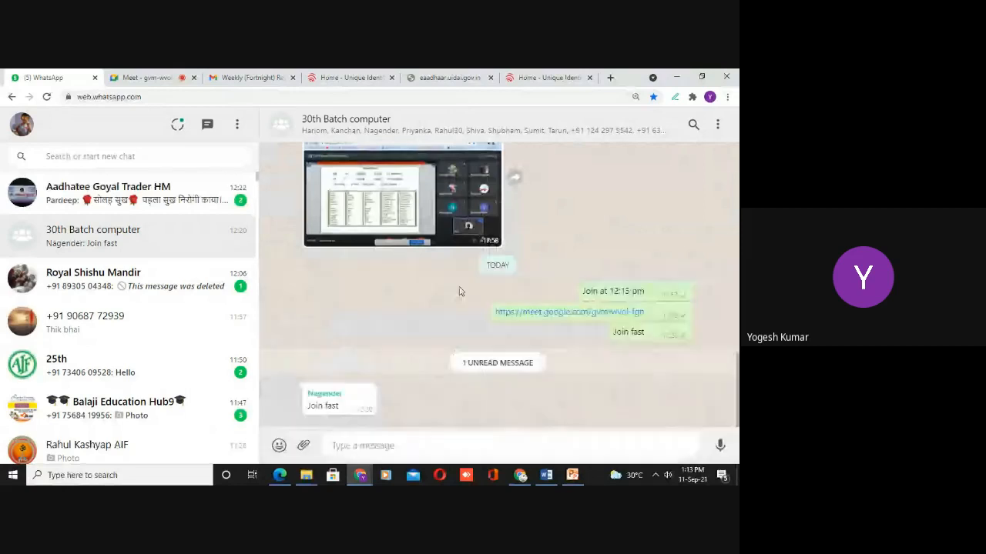
# Return to the Google Meet call and open its recording controls.
pyautogui.click(160, 72)
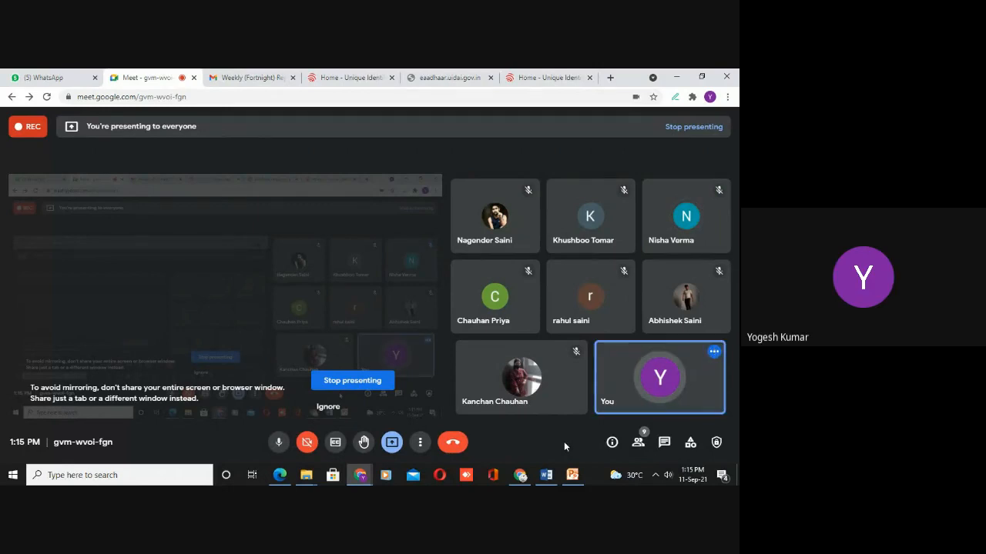
pyautogui.click(690, 442)
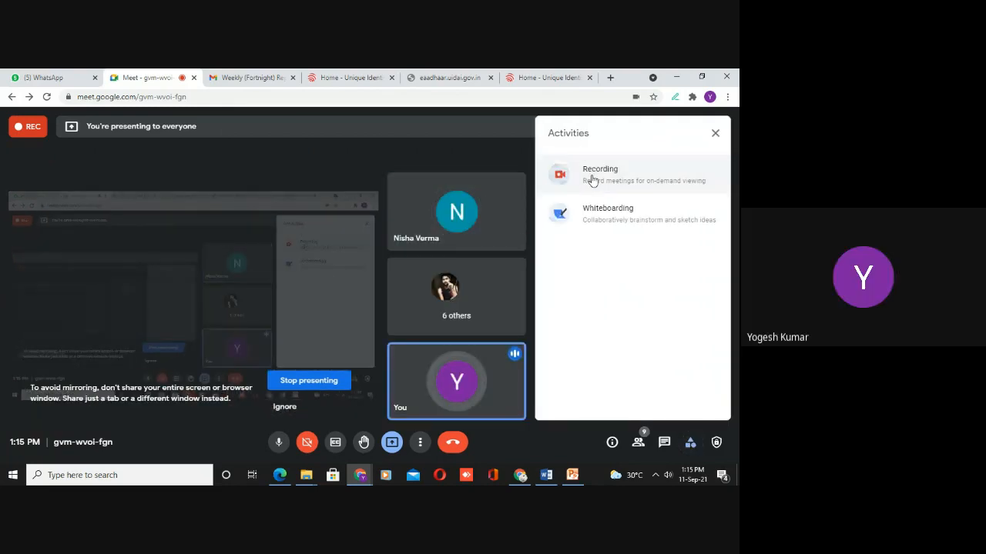
pyautogui.click(591, 176)
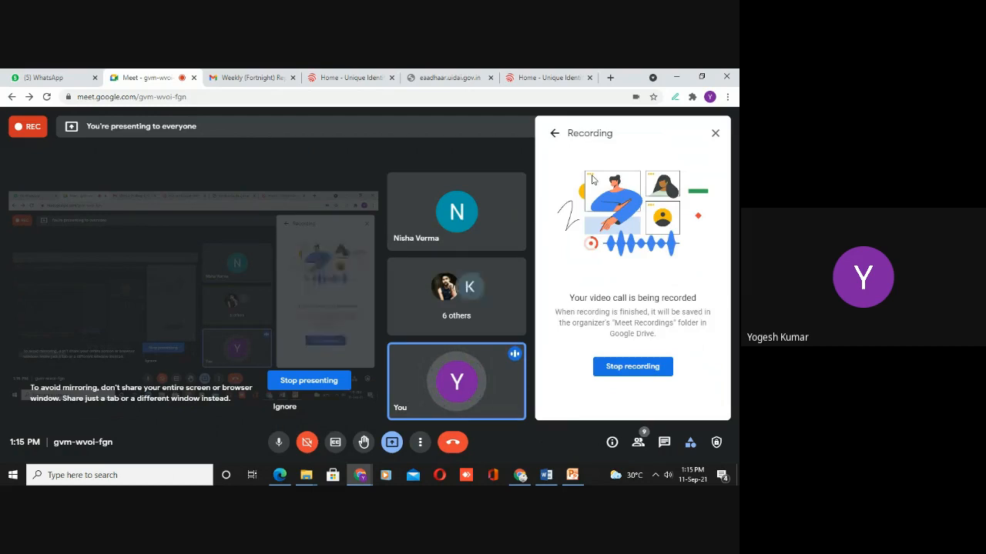